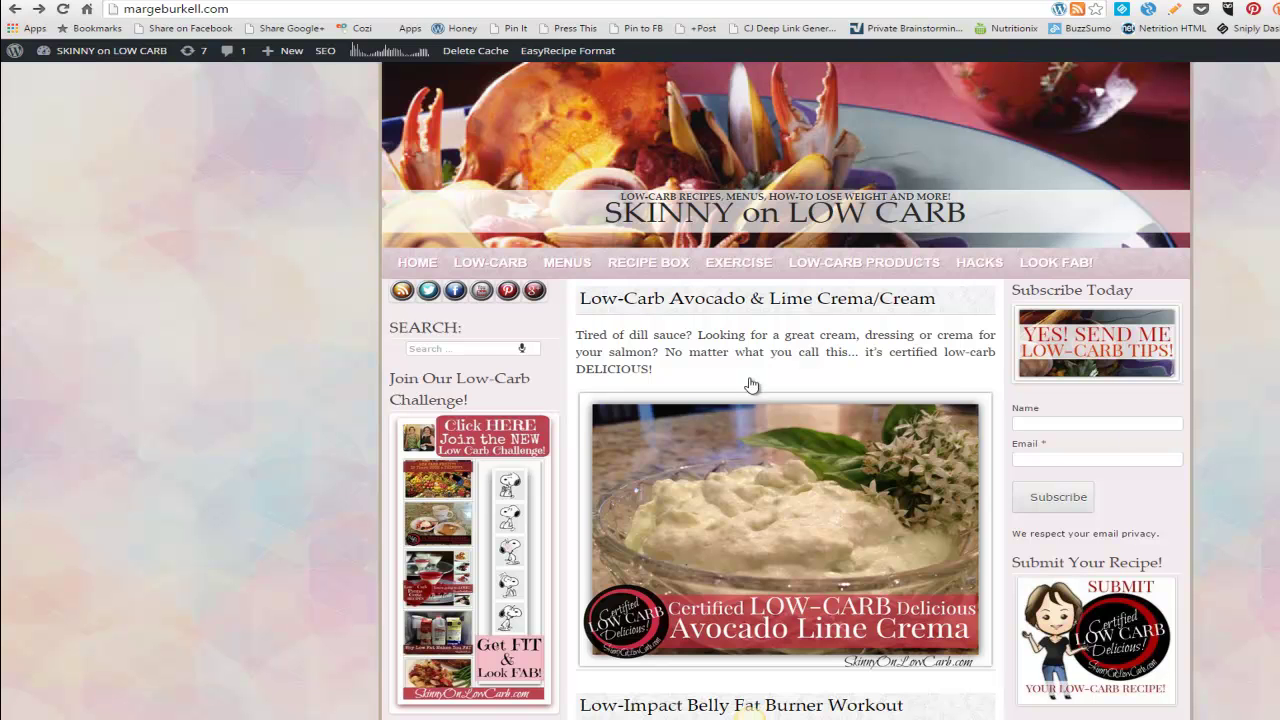
- Open the blog's recipe submission page from the home page and go through its guidelines to the Submit A Guest Post form
mouse_move(405, 272)
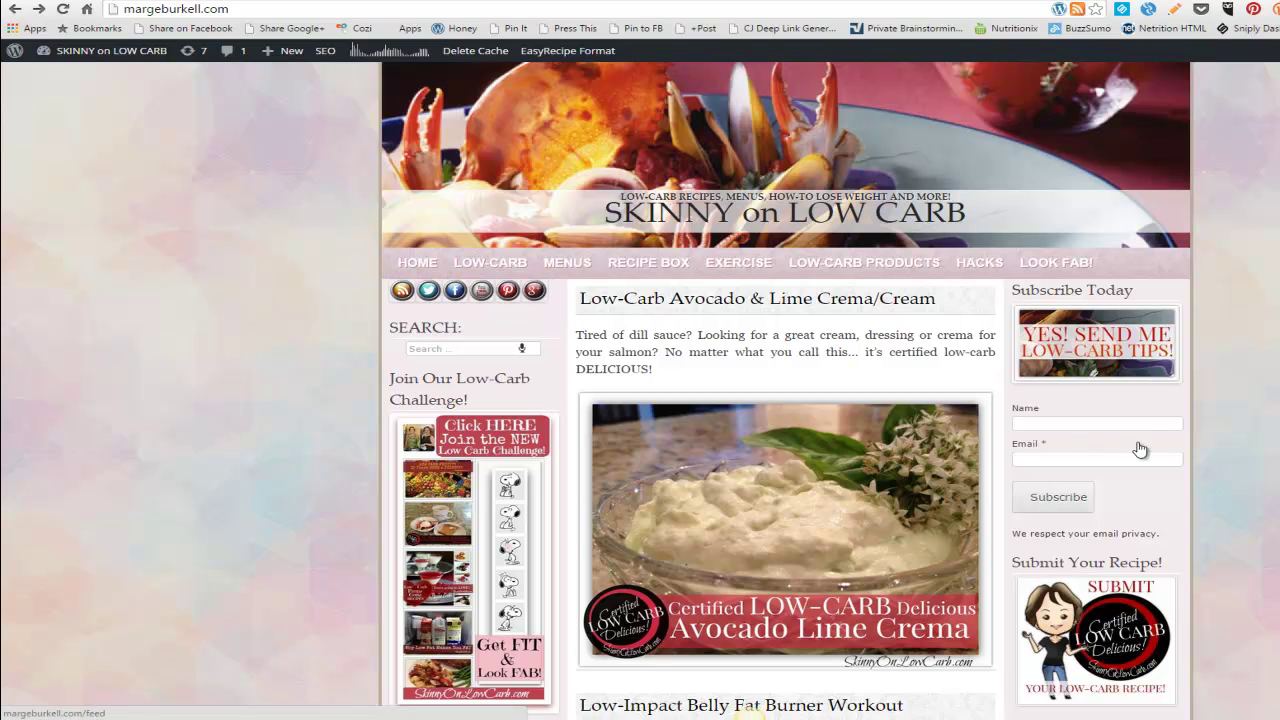
scroll(1235, 434, "down", 3)
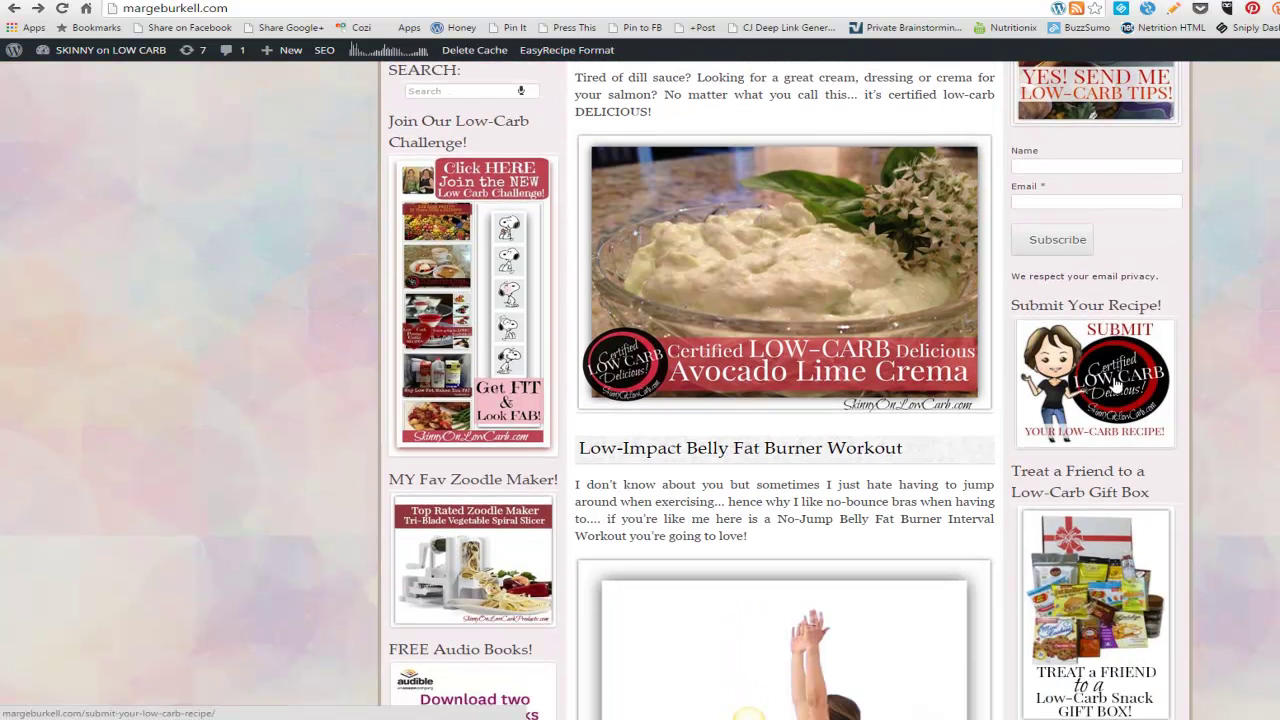
left_click(1116, 385)
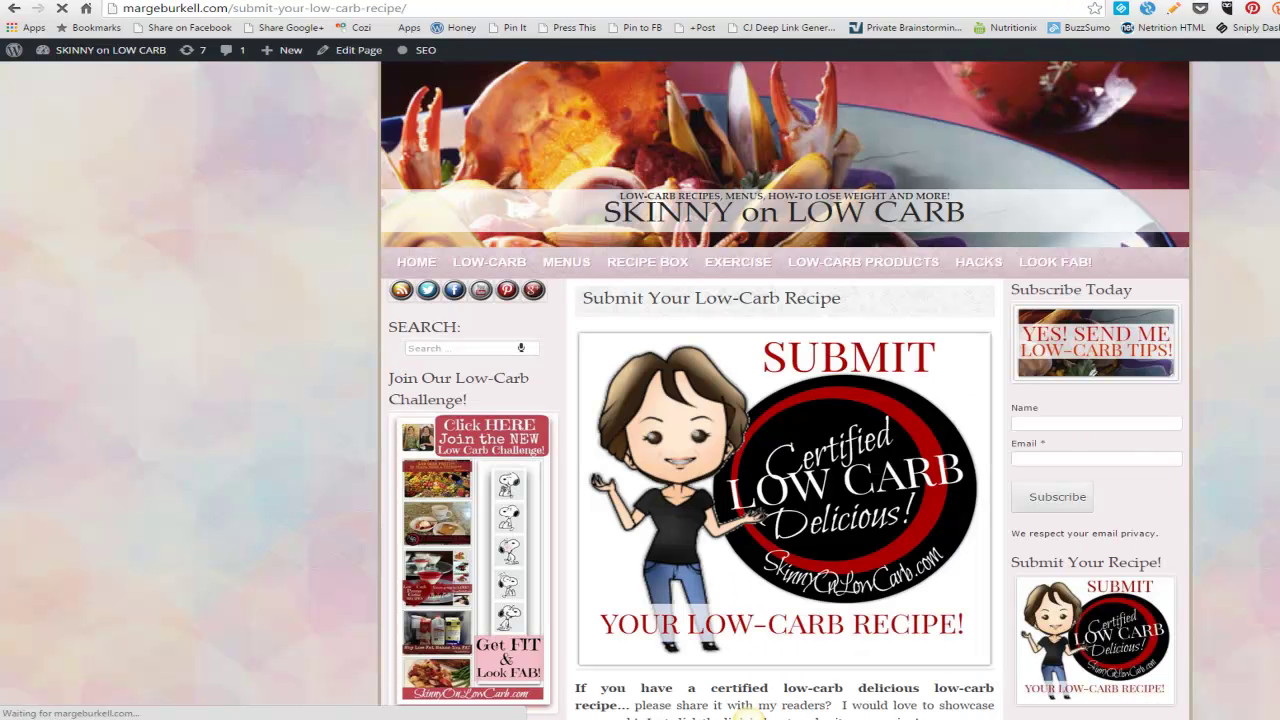
scroll(785, 400, "down", 3)
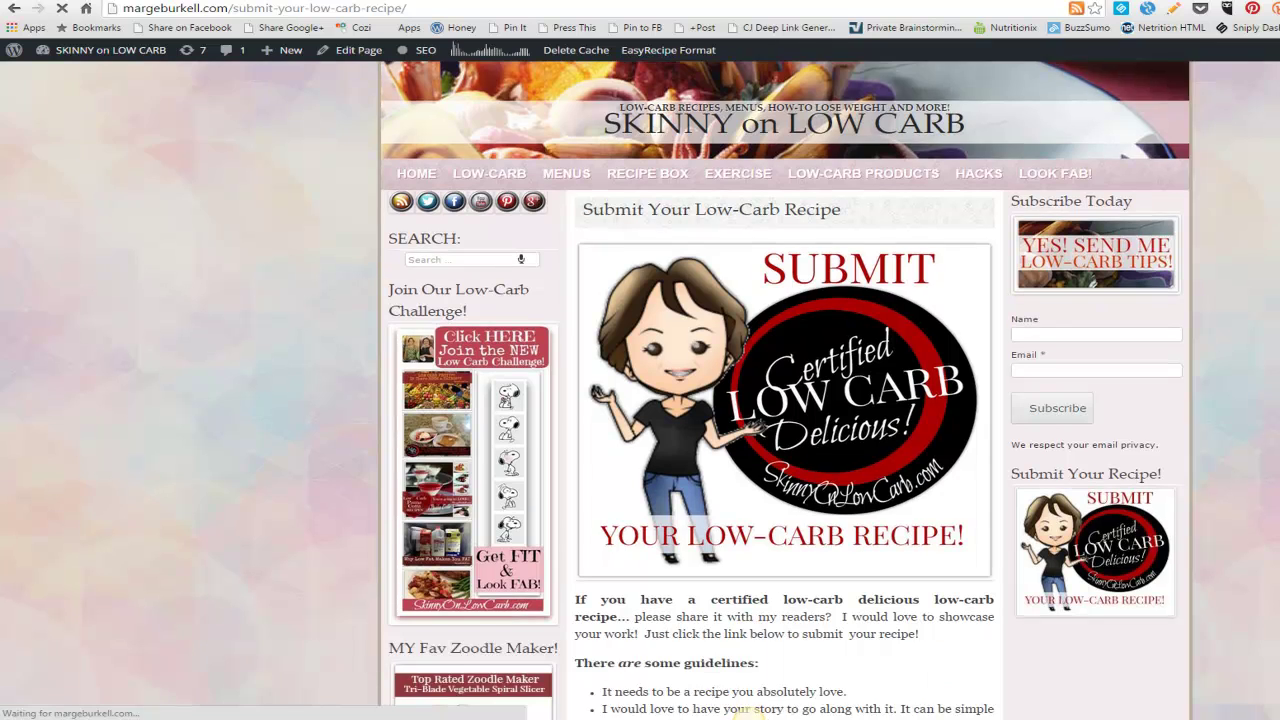
scroll(785, 400, "down", 2)
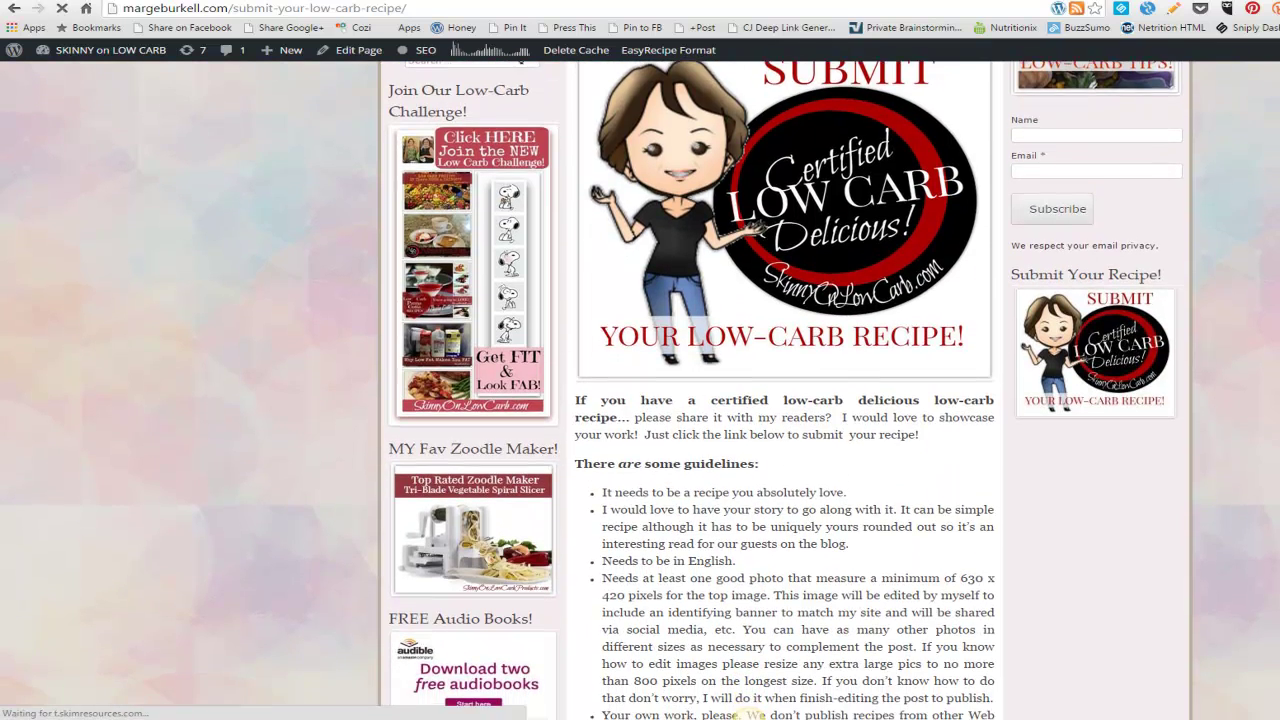
scroll(785, 400, "down", 4)
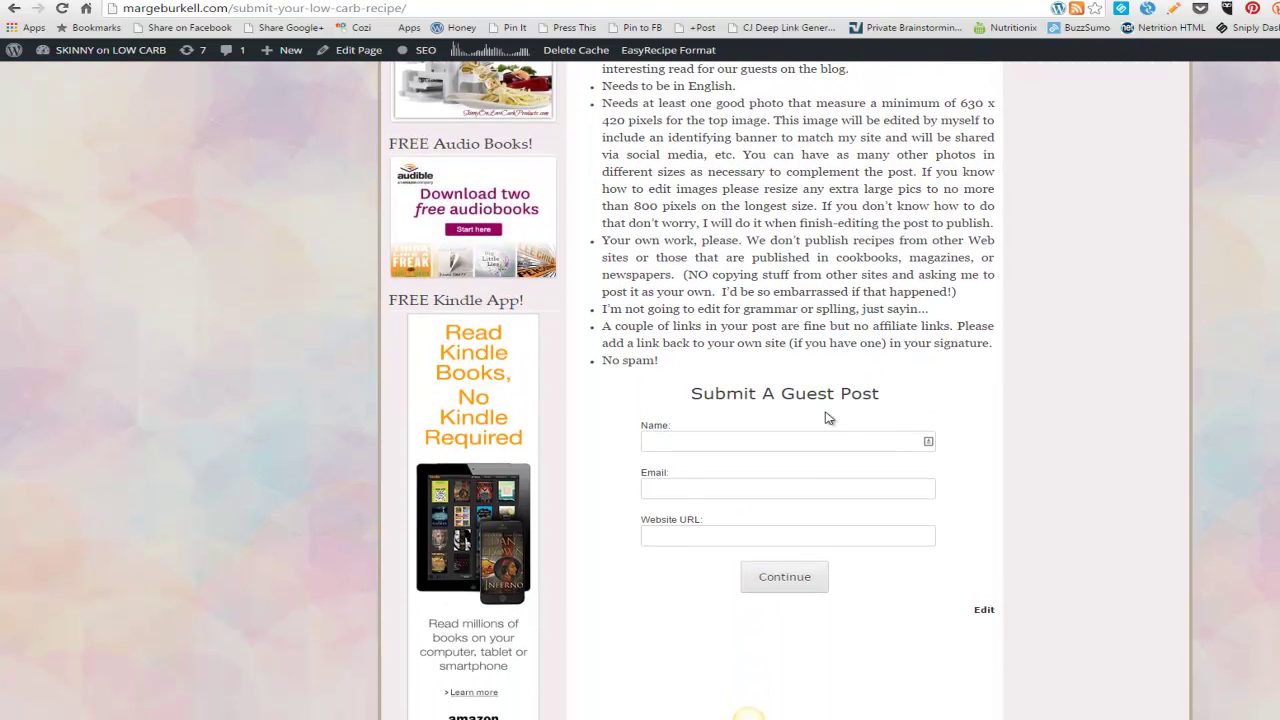
- Fill in the guest post form with the contributor's name, e-mail and website URL, and continue to the recipe entry page
left_click(776, 434)
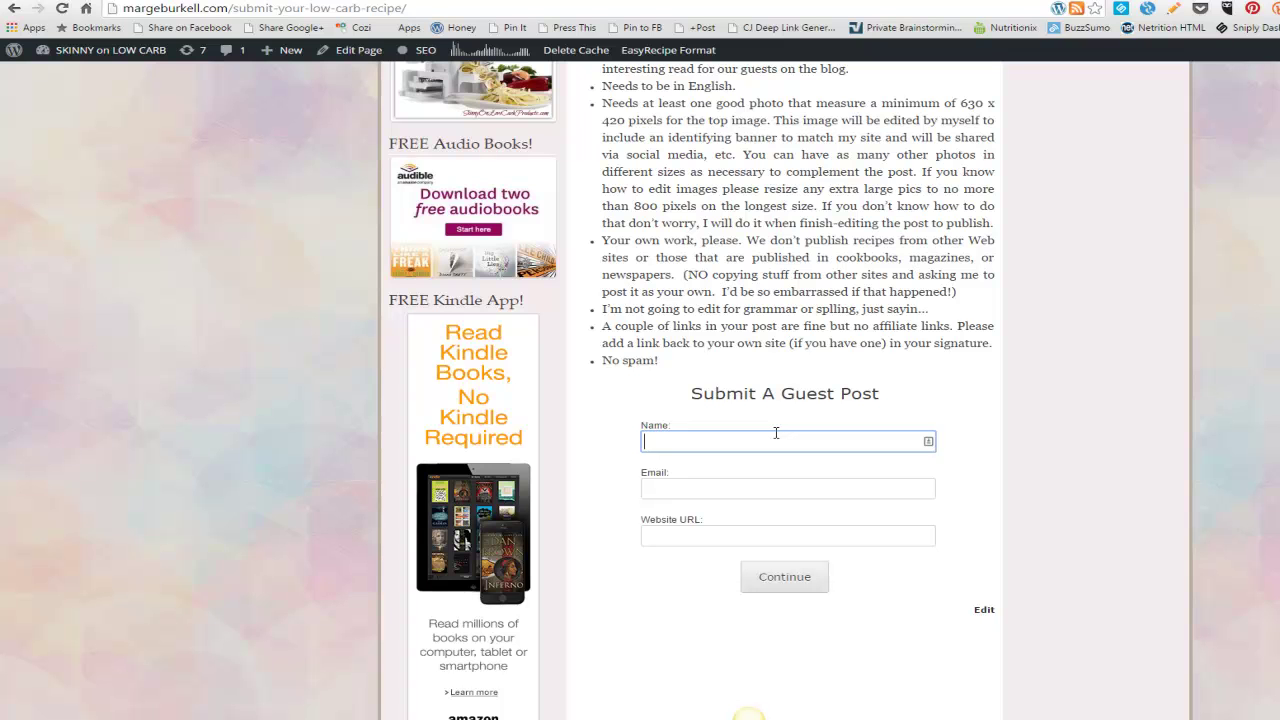
type("Marge Burkell")
left_click(745, 462)
left_click(731, 483)
type("m")
left_click(735, 512)
left_click(728, 533)
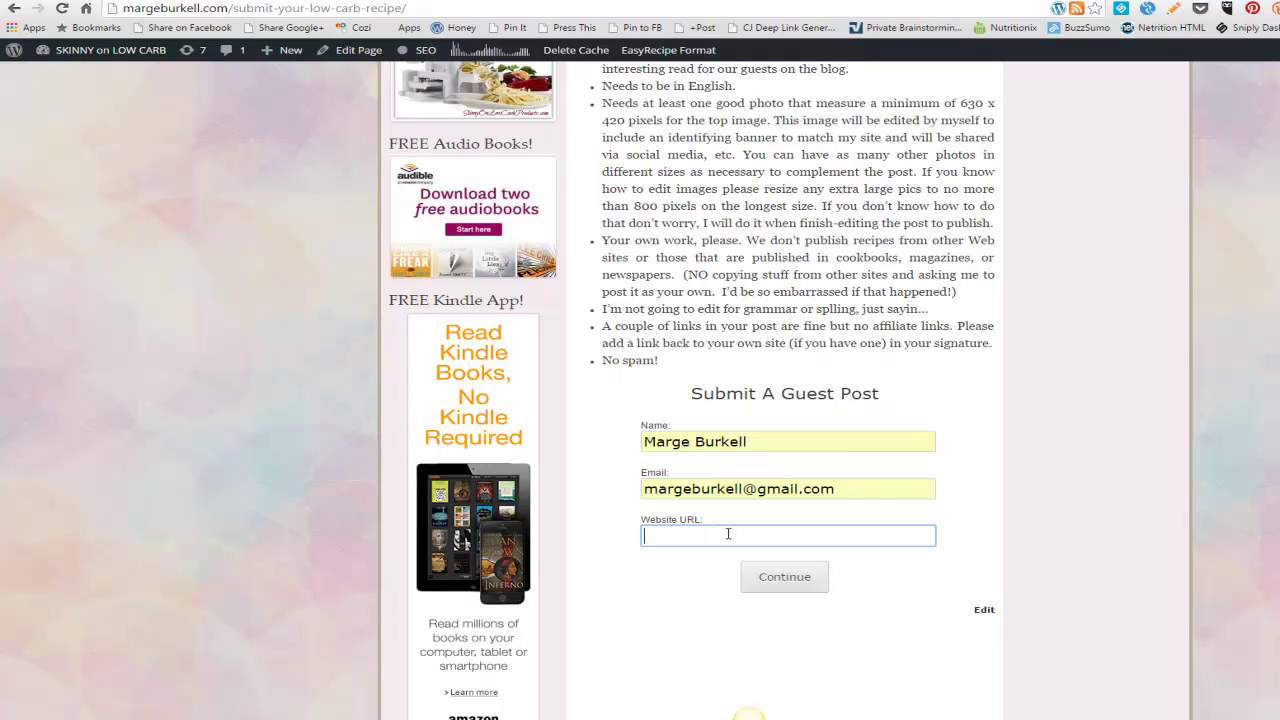
type("h")
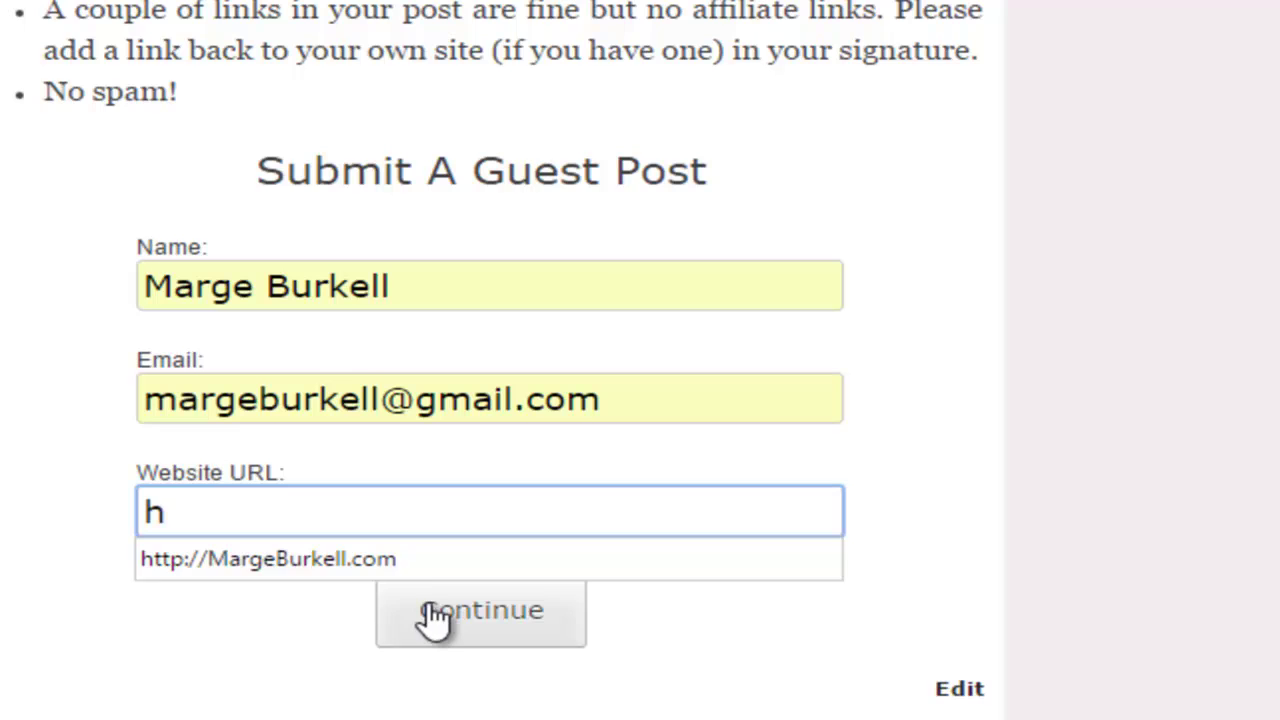
left_click(331, 571)
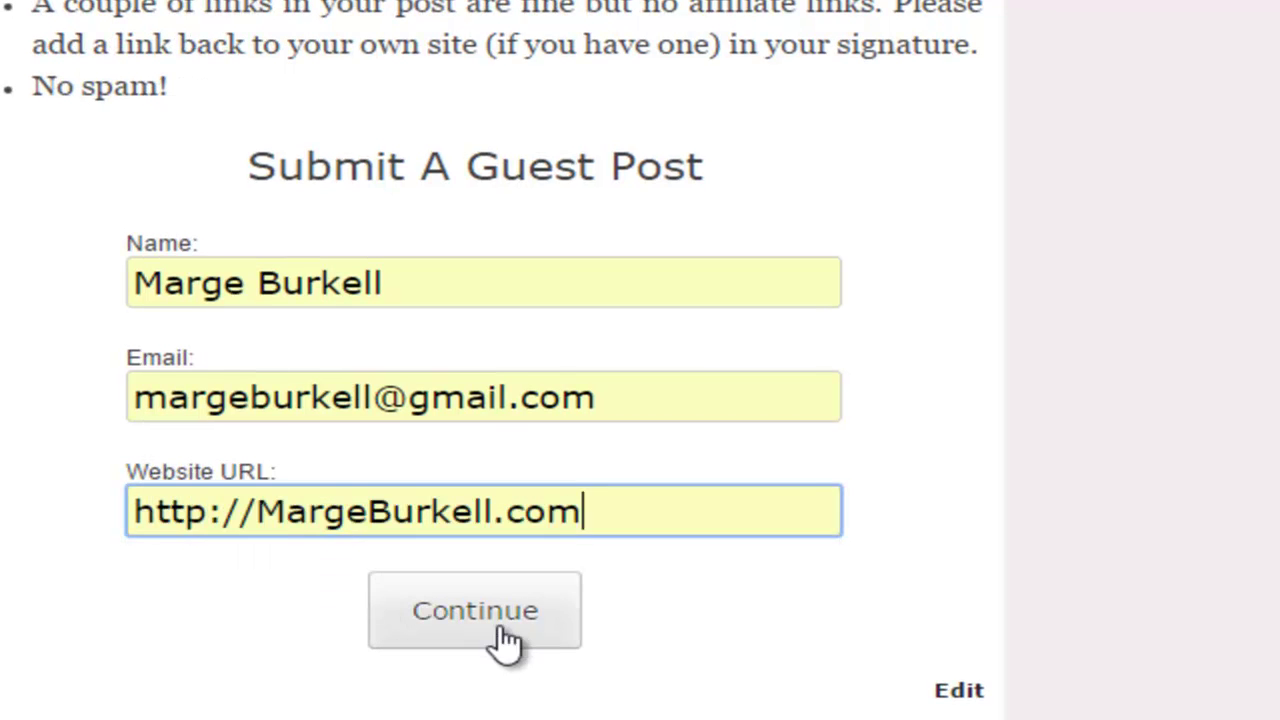
left_click(533, 615)
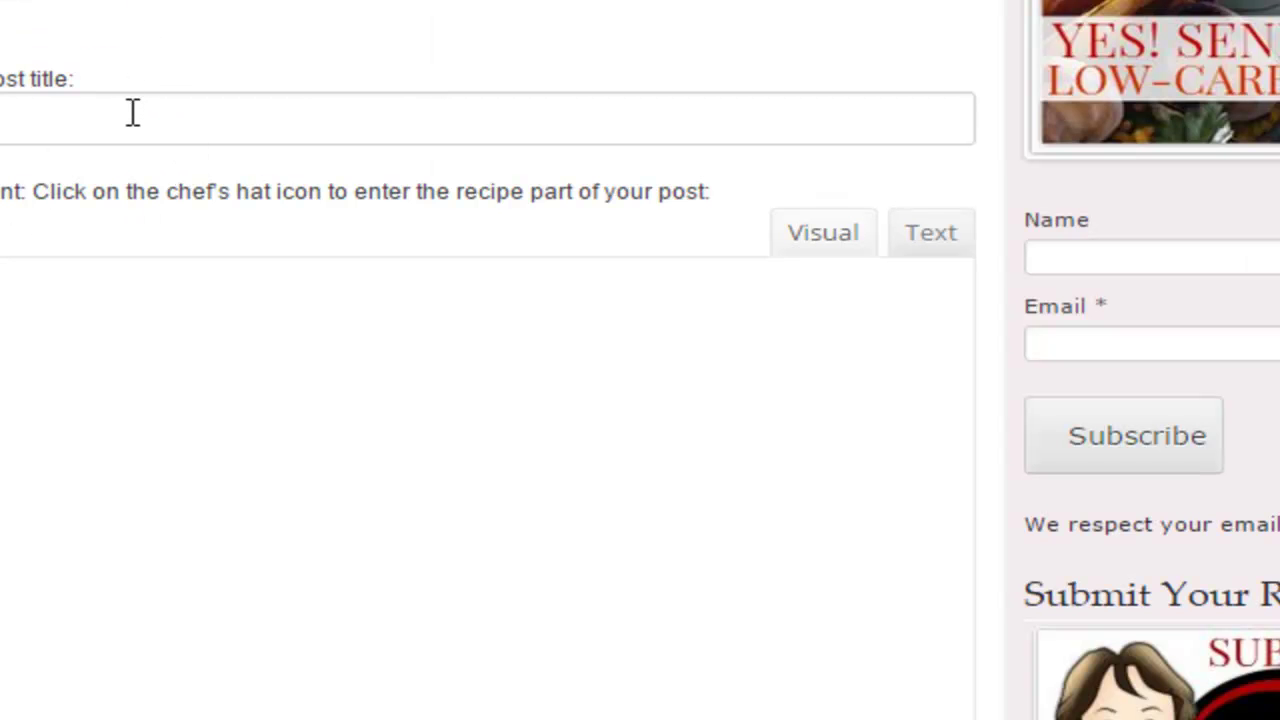
- Enter TITLE as the title of the guest recipe post
left_click(127, 112)
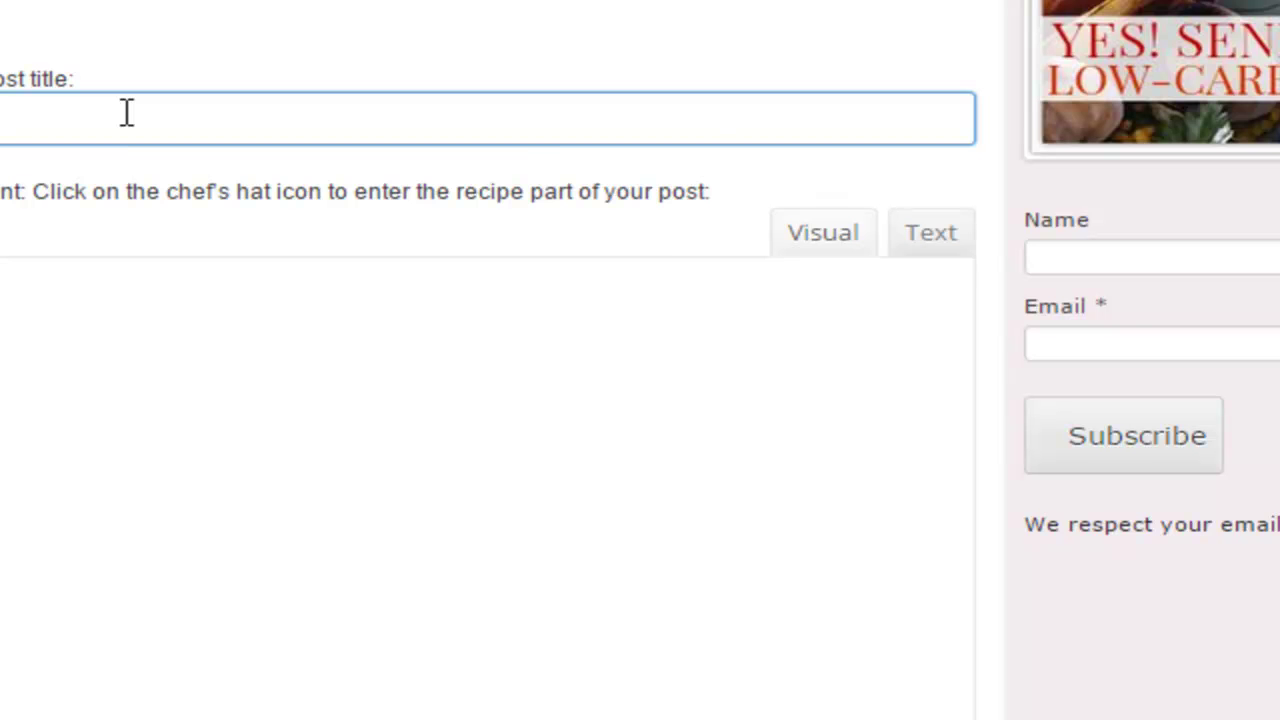
type("TIT")
type("LE")
key("BackSpace")
- Write the post's opening paragraph: "INTRO... ONE PARAGRAPH 1-2 SENTENCES ABOUT WHAT THE READER WILL FIND!"
left_click(379, 615)
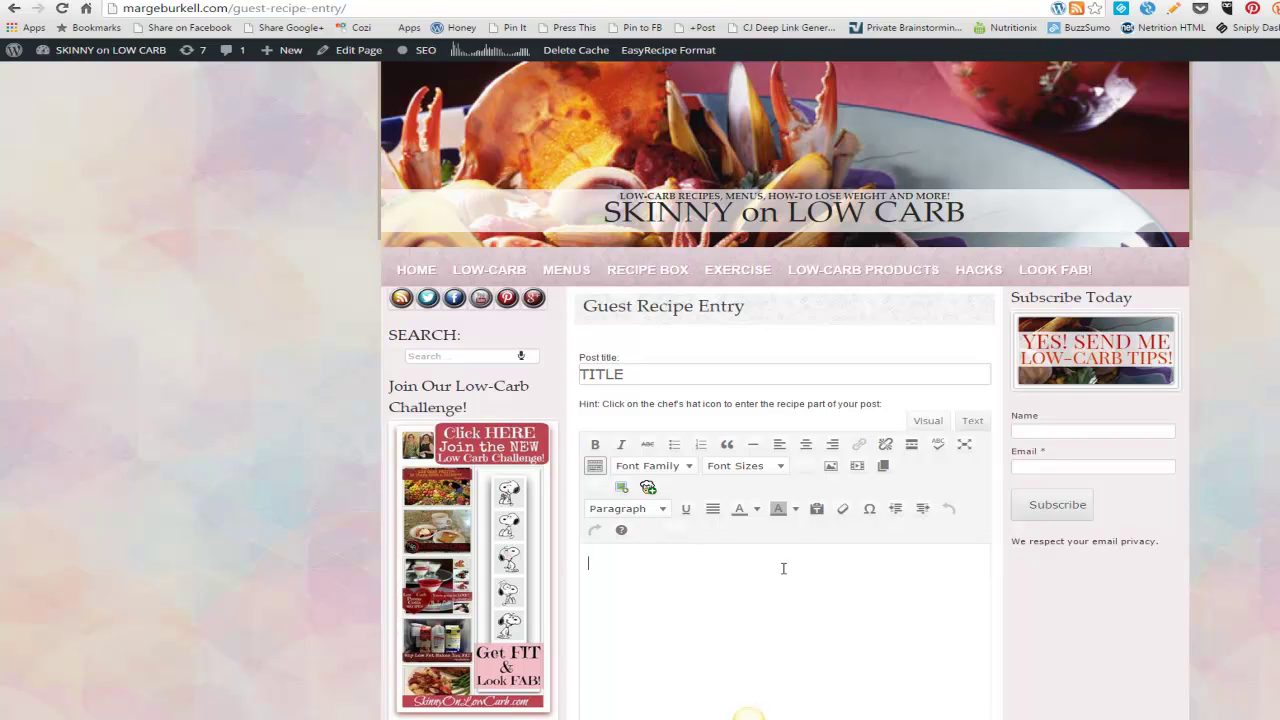
type("INTRO... ONE PARAGRAPH")
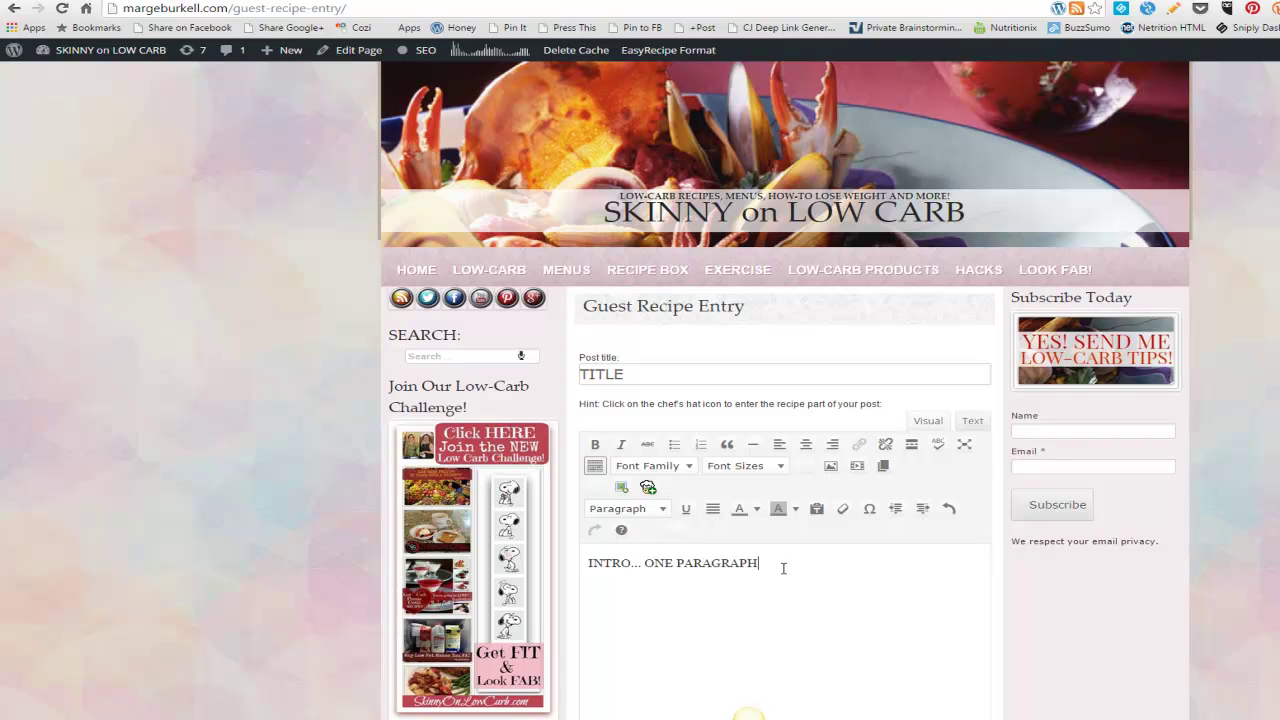
type(" 1-2 SENTENCES AOU")
key("BackSpace")
key("BackSpace")
type("BOUT WHAT THE")
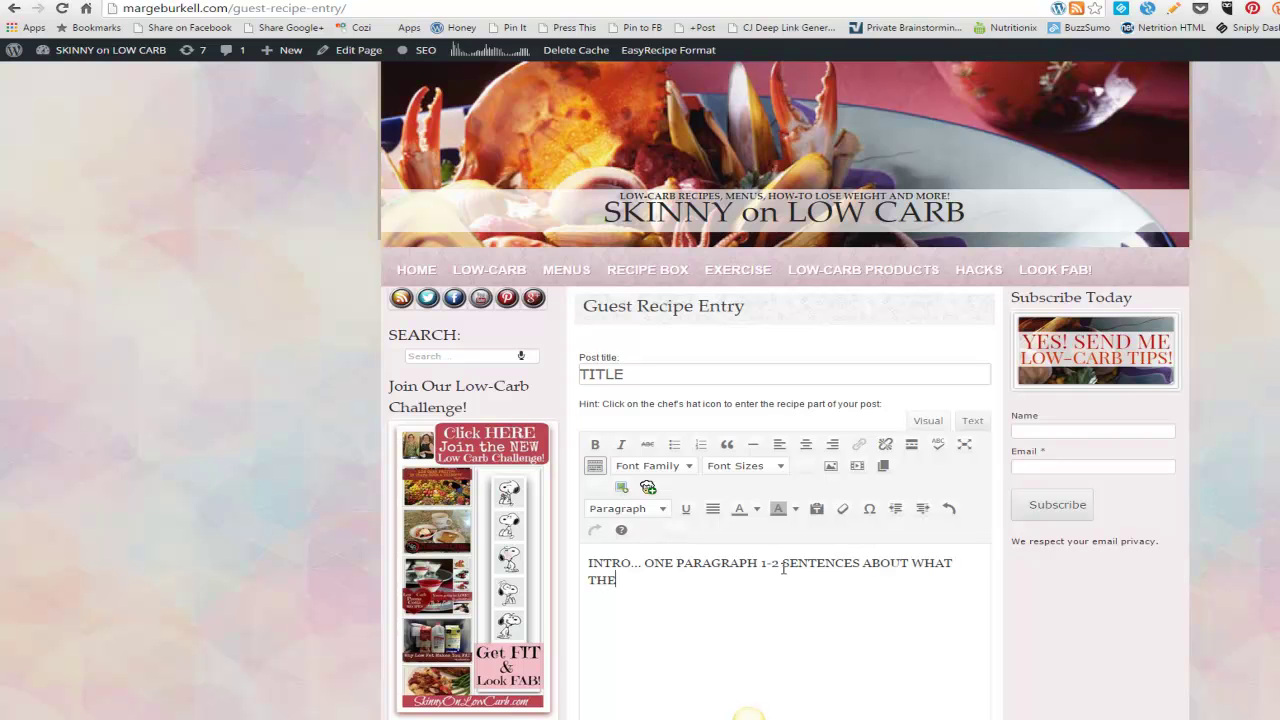
type(" READER WILL FINE..")
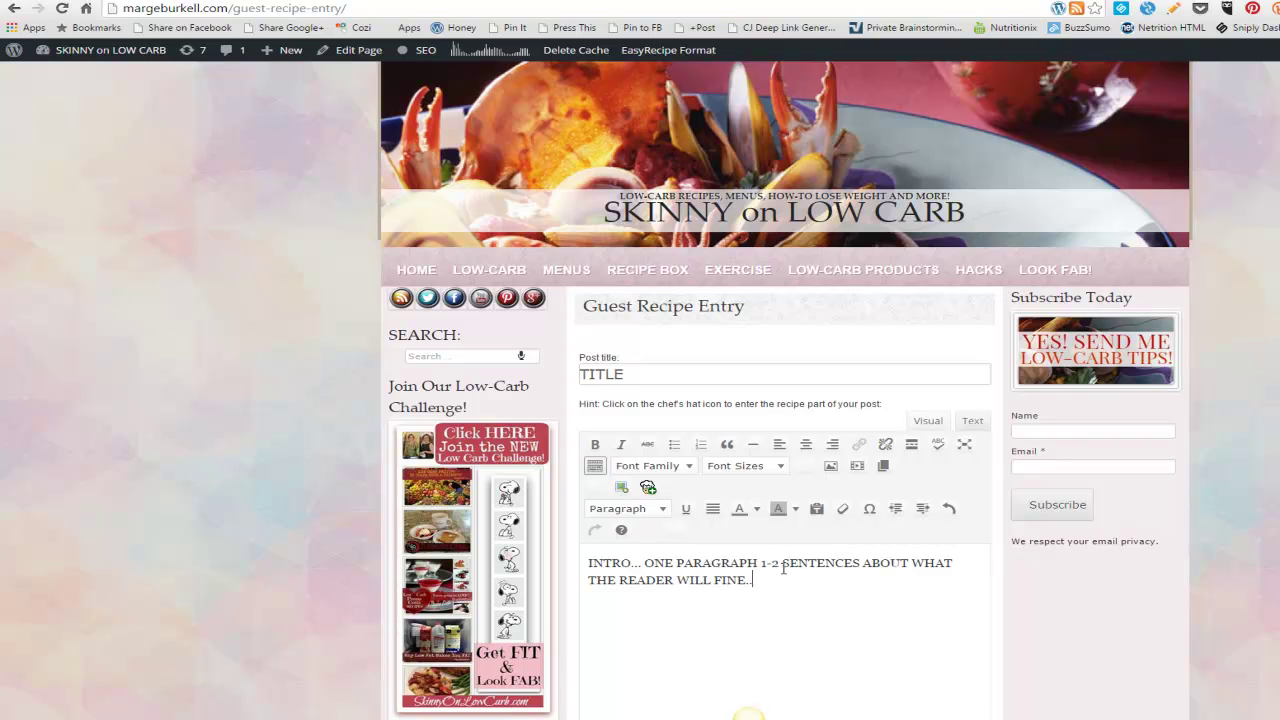
key("BackSpace")
key("BackSpace")
type("D")
key("BackSpace")
key("BackSpace")
type("D!")
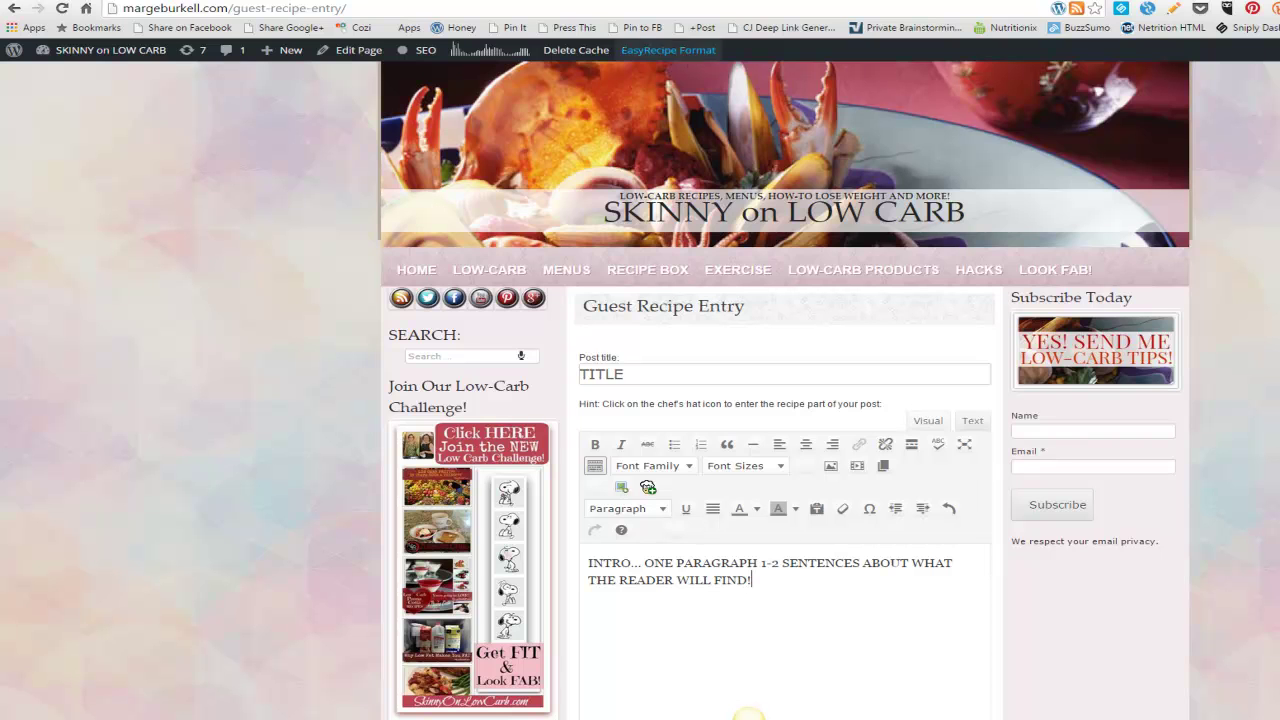
- Examine the introductory paragraphs and photos of the existing posts on the blog's home page
left_click(212, 1)
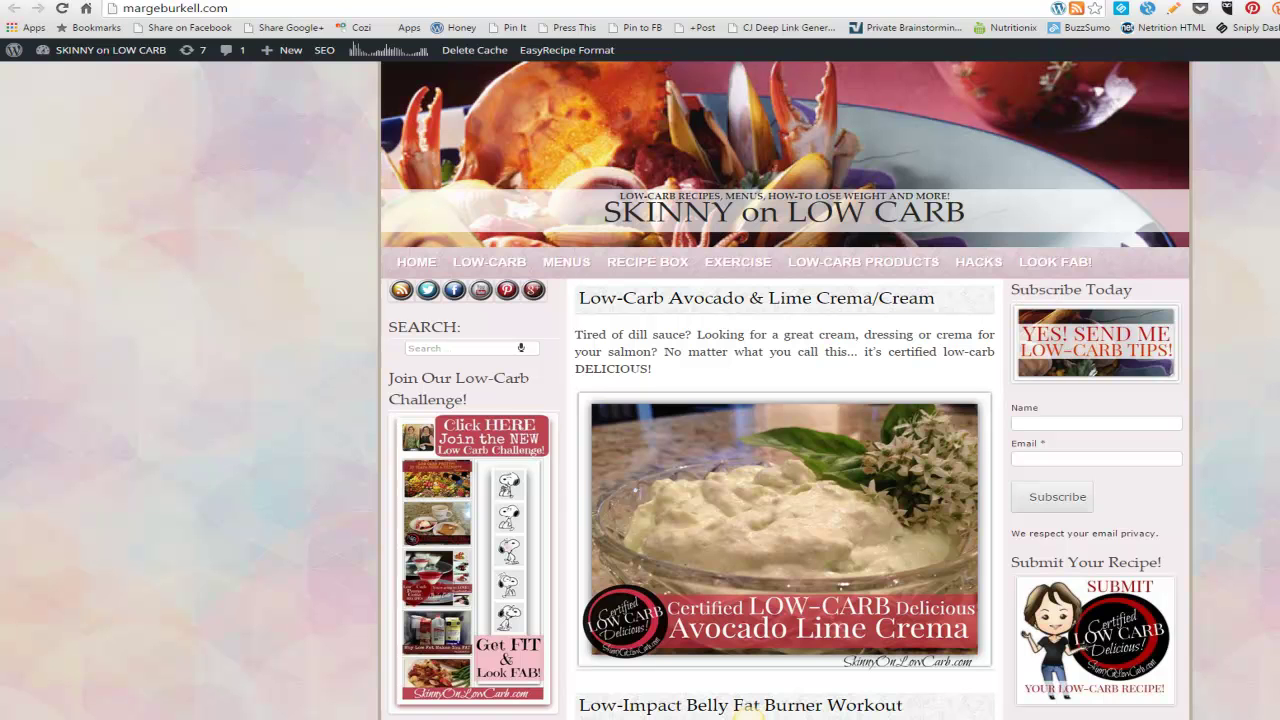
scroll(748, 713, "down", 6)
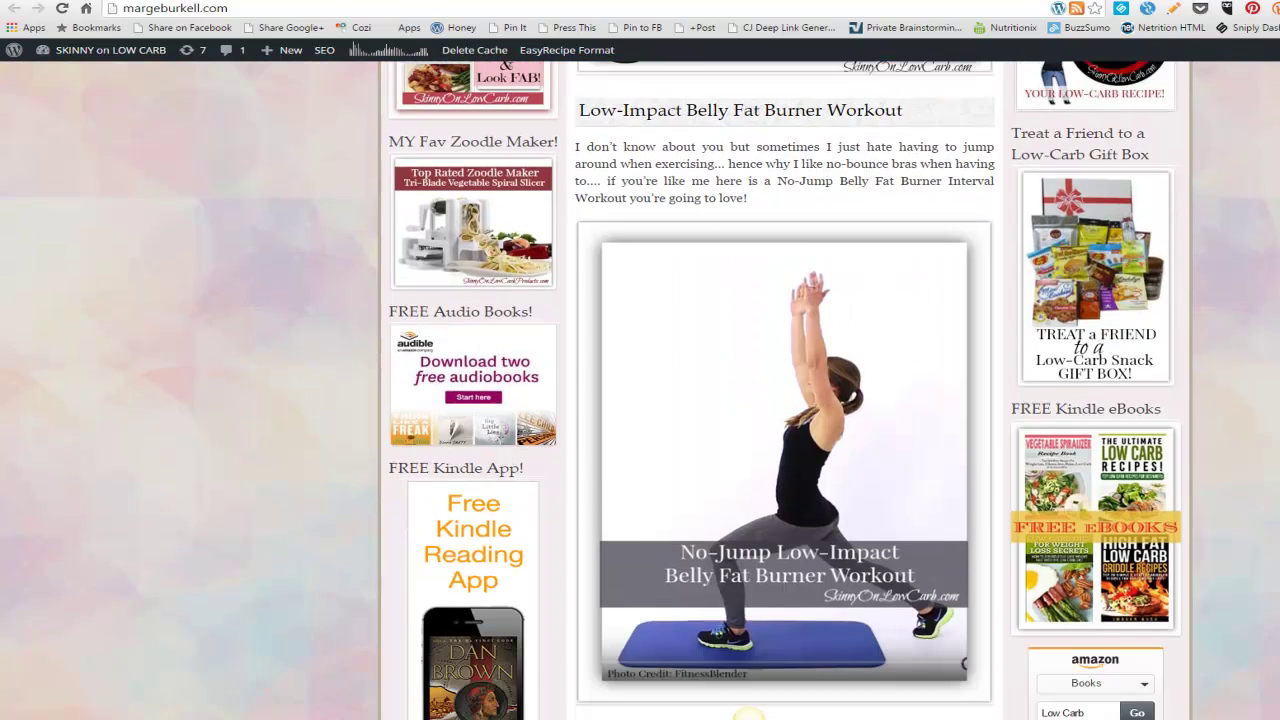
scroll(748, 713, "up", 1)
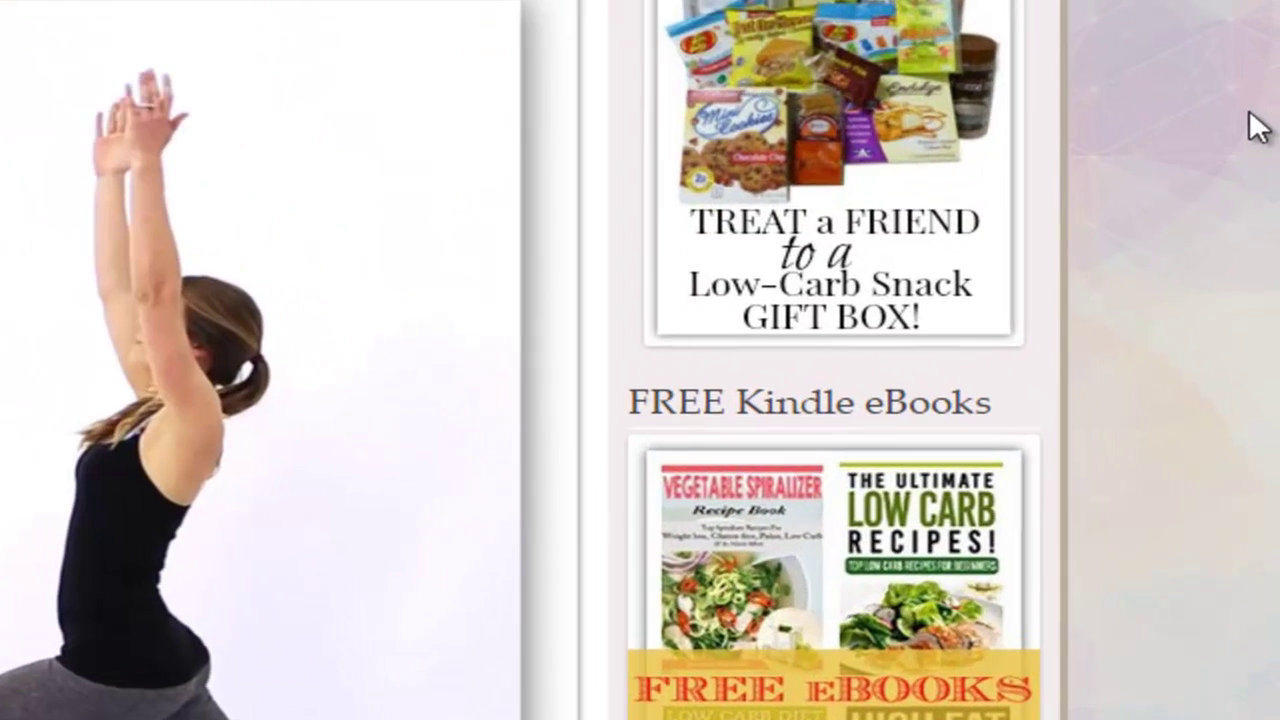
scroll(1274, 241, "down", 5)
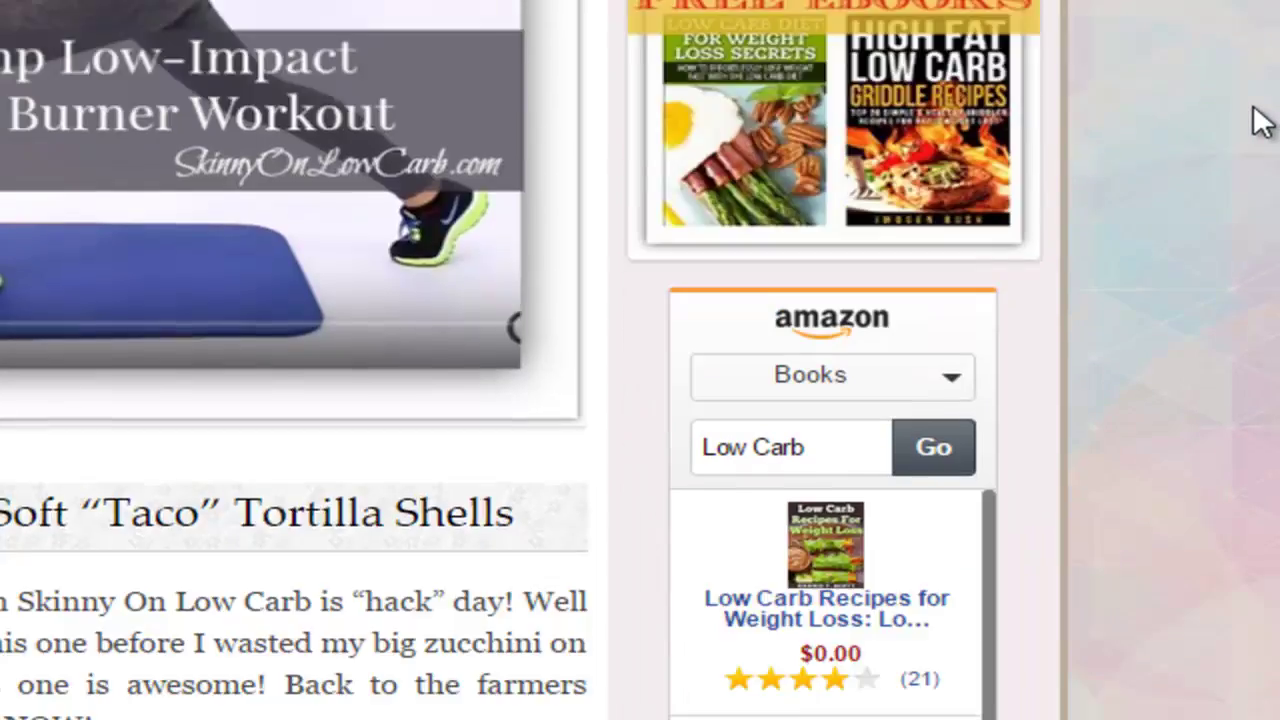
scroll(1262, 121, "down", 5)
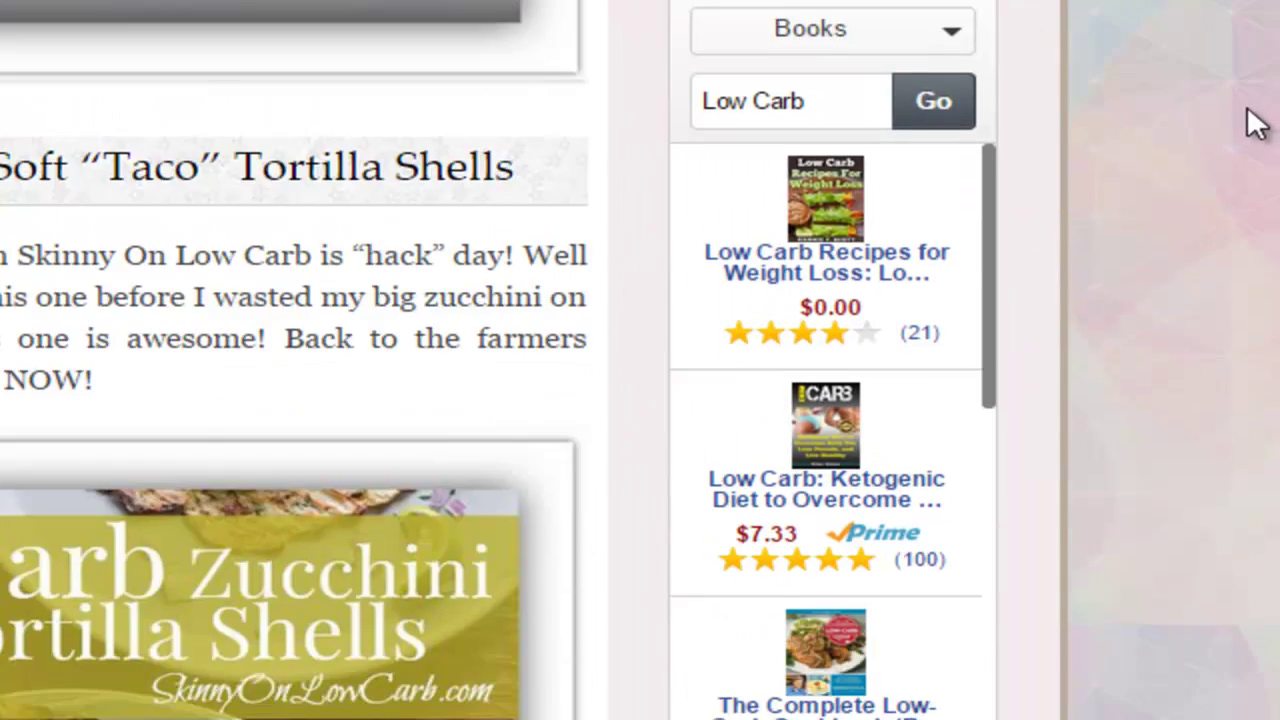
scroll(1256, 122, "down", 3)
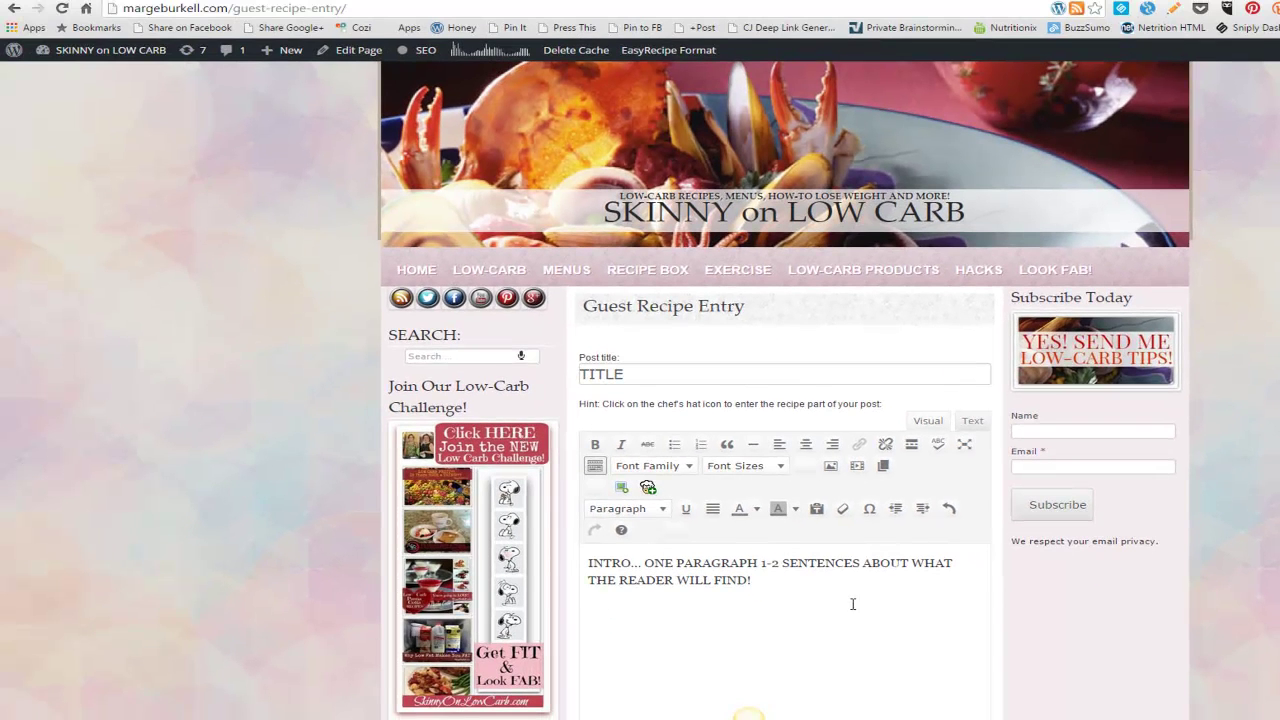
- Start a new paragraph below the intro and upload the image Atkins-Meal.jpg for it
left_click(758, 578)
key("Return")
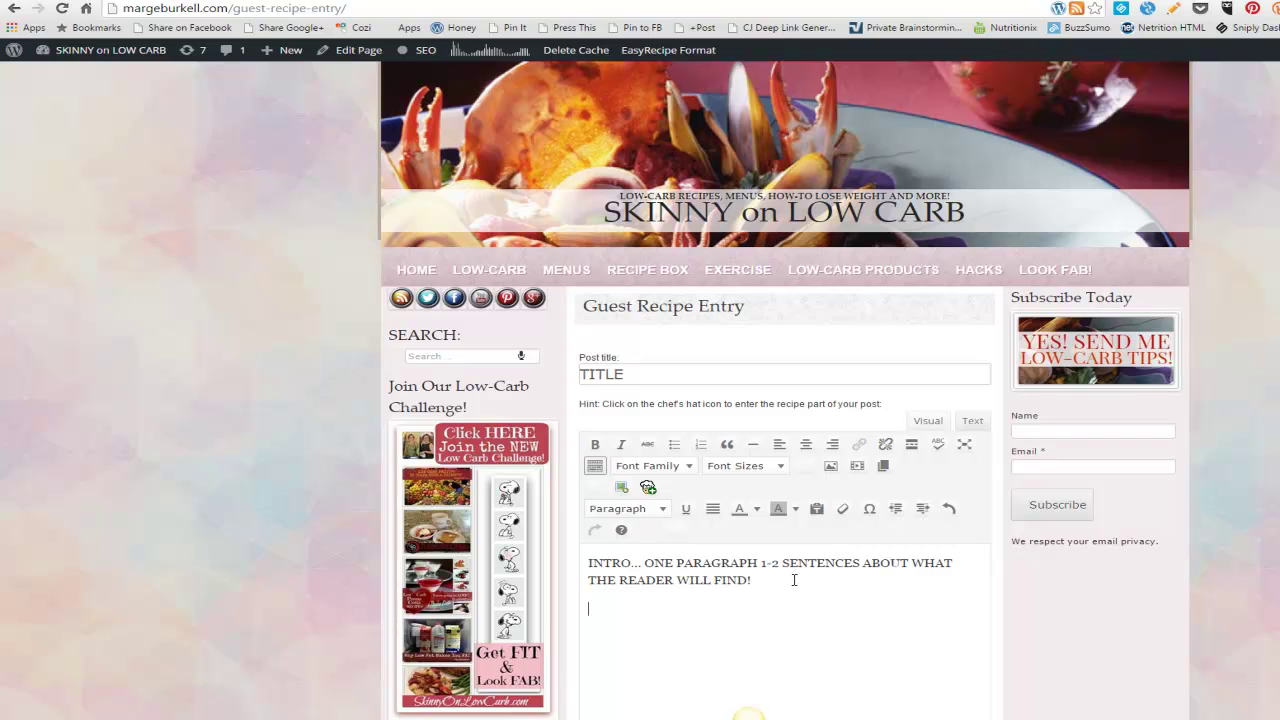
left_click(621, 490)
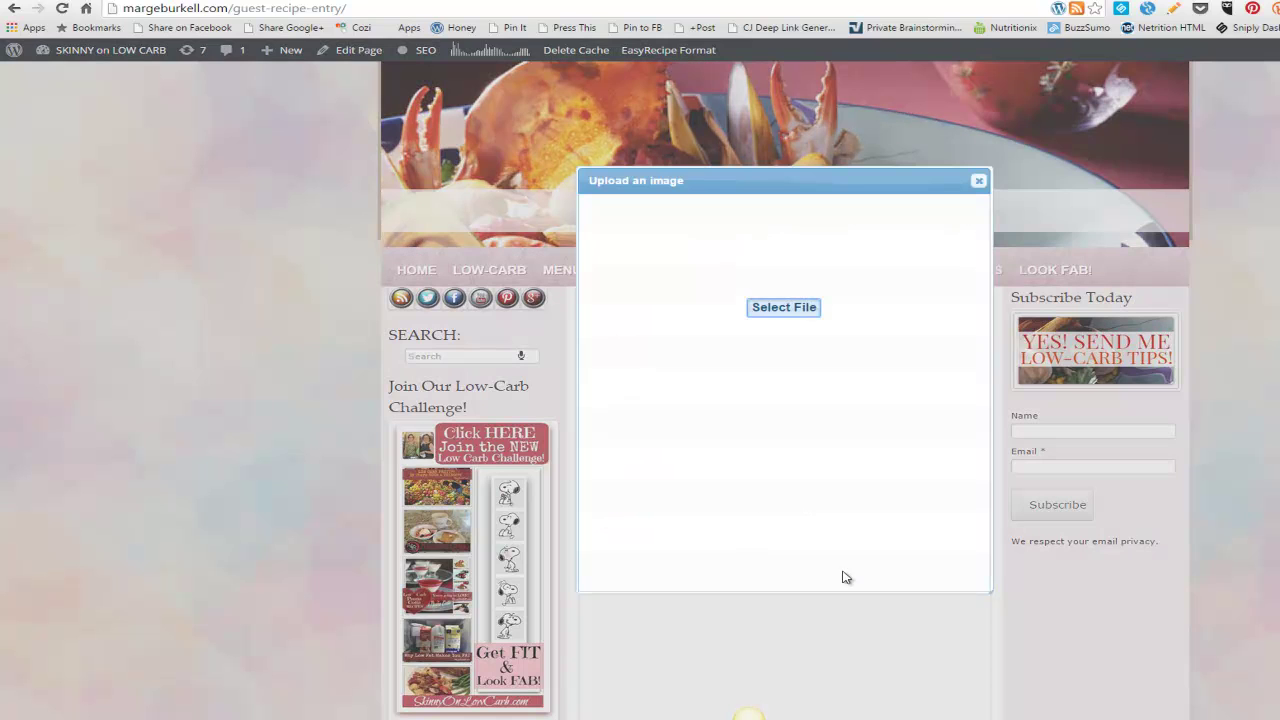
left_click(773, 311)
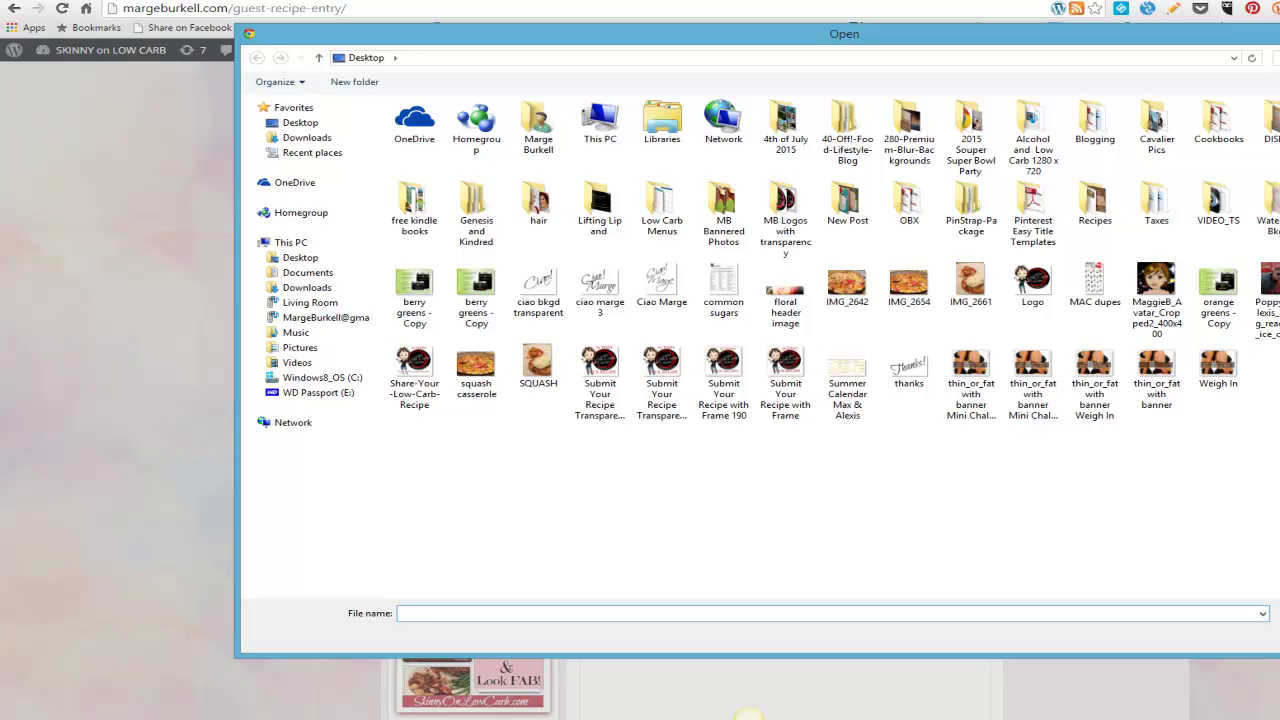
type("Atkins Meal")
key("Return")
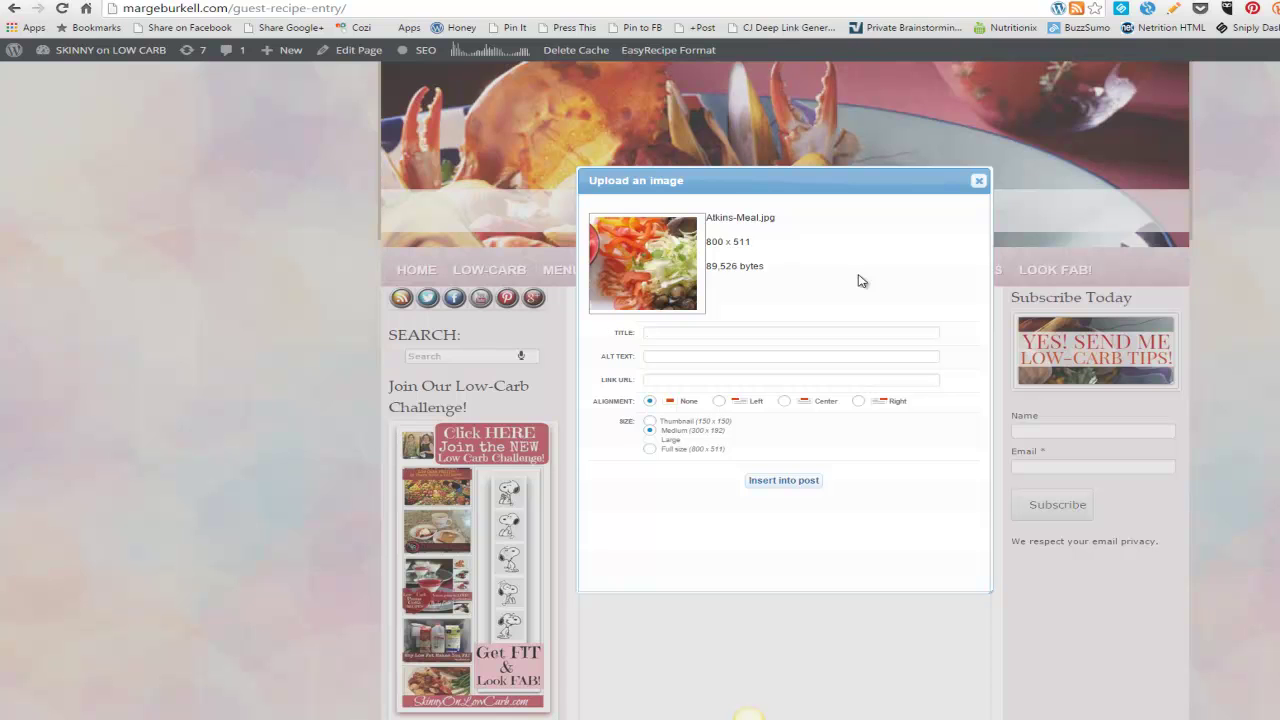
- Insert the image into the post, centered at full size, with title TITLE and alt text "TITLE GOOGLE READS THIS!"
type("LE")
left_click(688, 357)
type("TITLE GOOGLE READS THIS!")
left_click(786, 403)
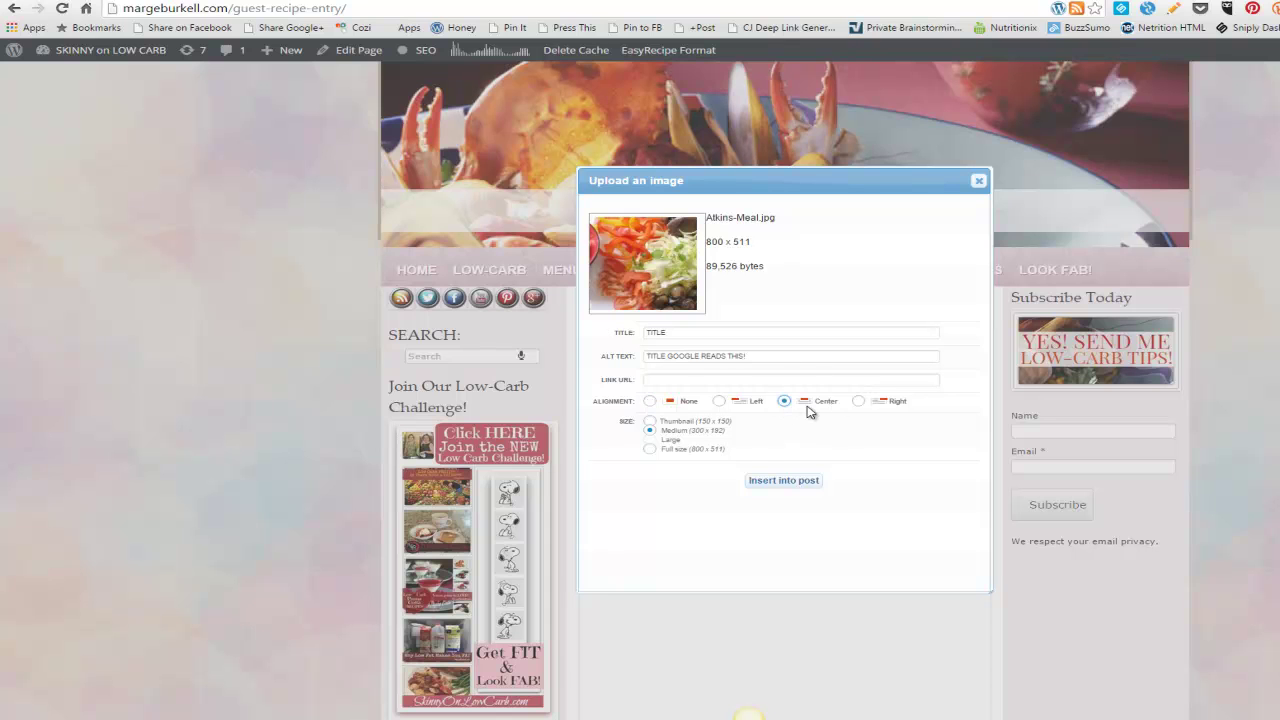
left_click(650, 449)
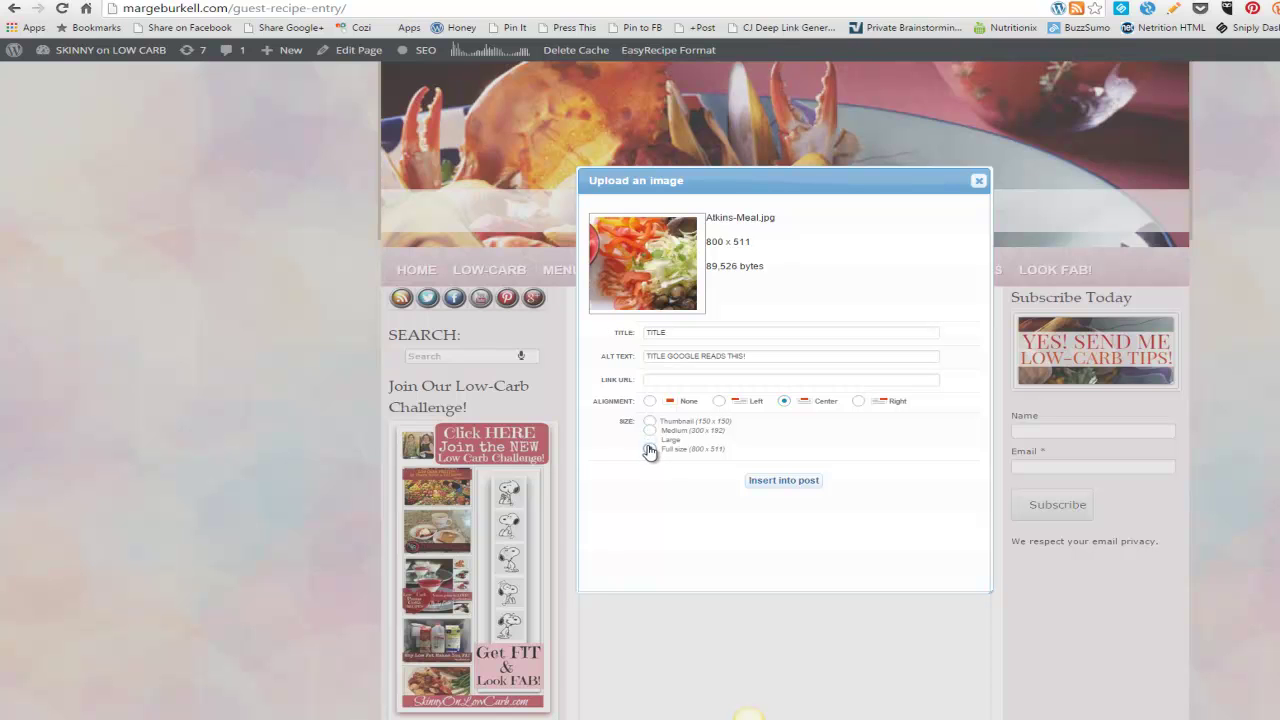
left_click(778, 483)
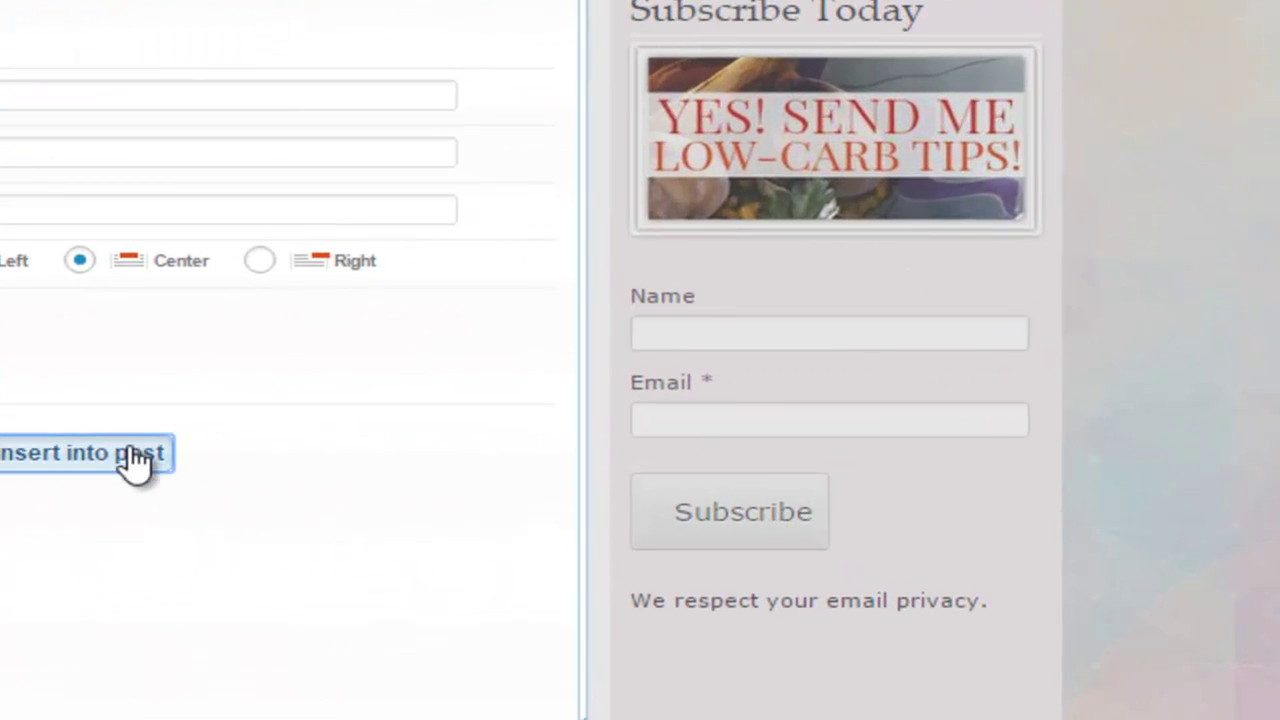
left_click(376, 464)
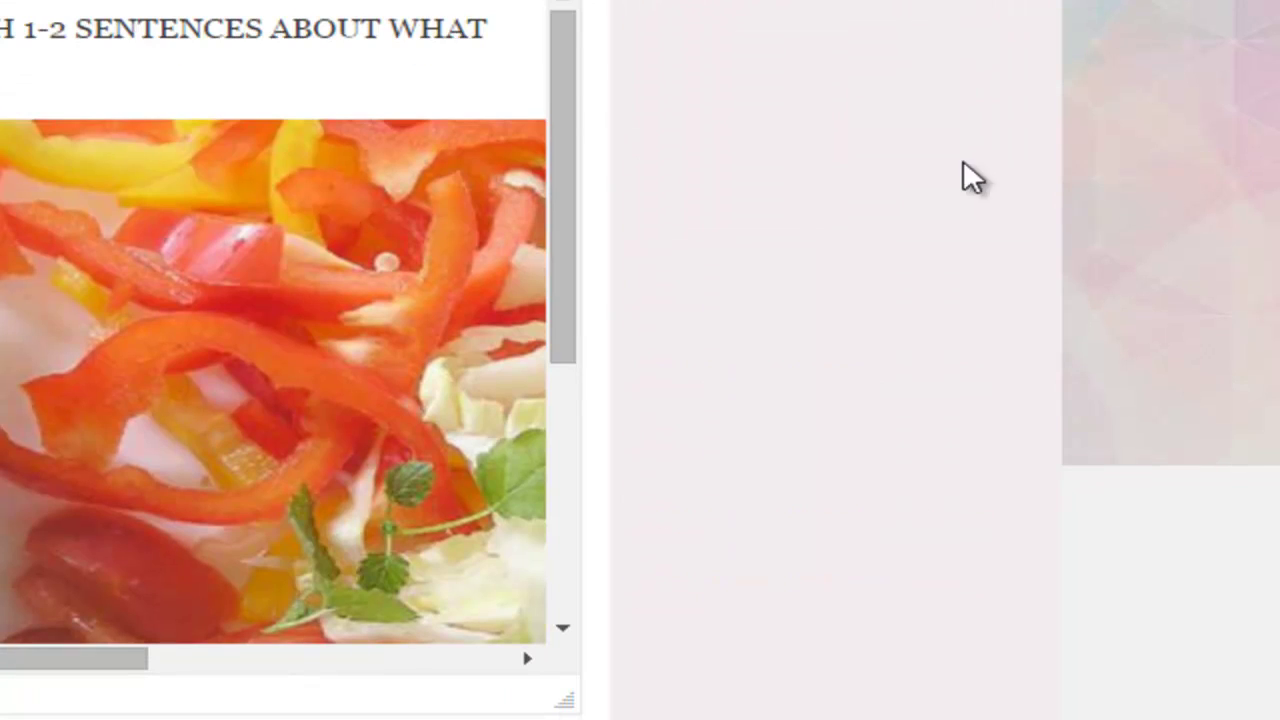
- Write a paragraph below the image: "WRITE A LITTLE.... RECIPE, MAYBE YOURSELF.... PARTY? PICNICS? HOLIDAY MEAL? FAMILY RECIPE????"
scroll(572, 140, "down", 1)
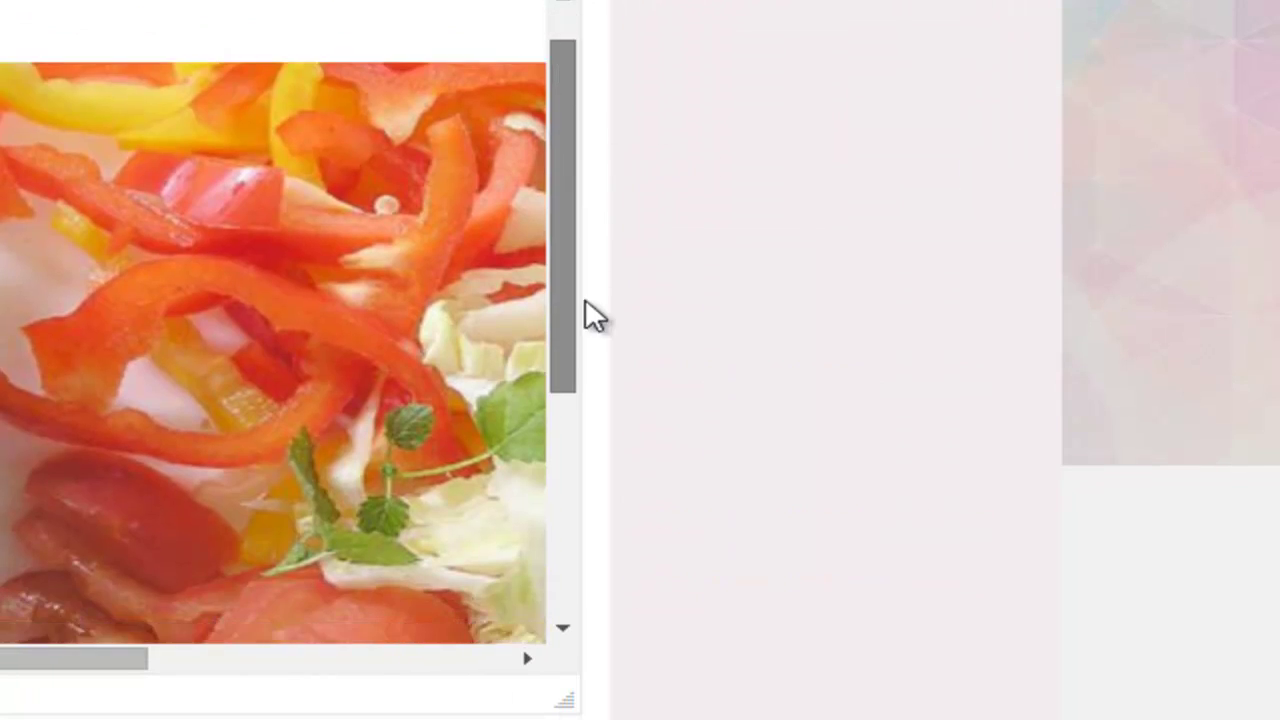
scroll(574, 430, "down", 4)
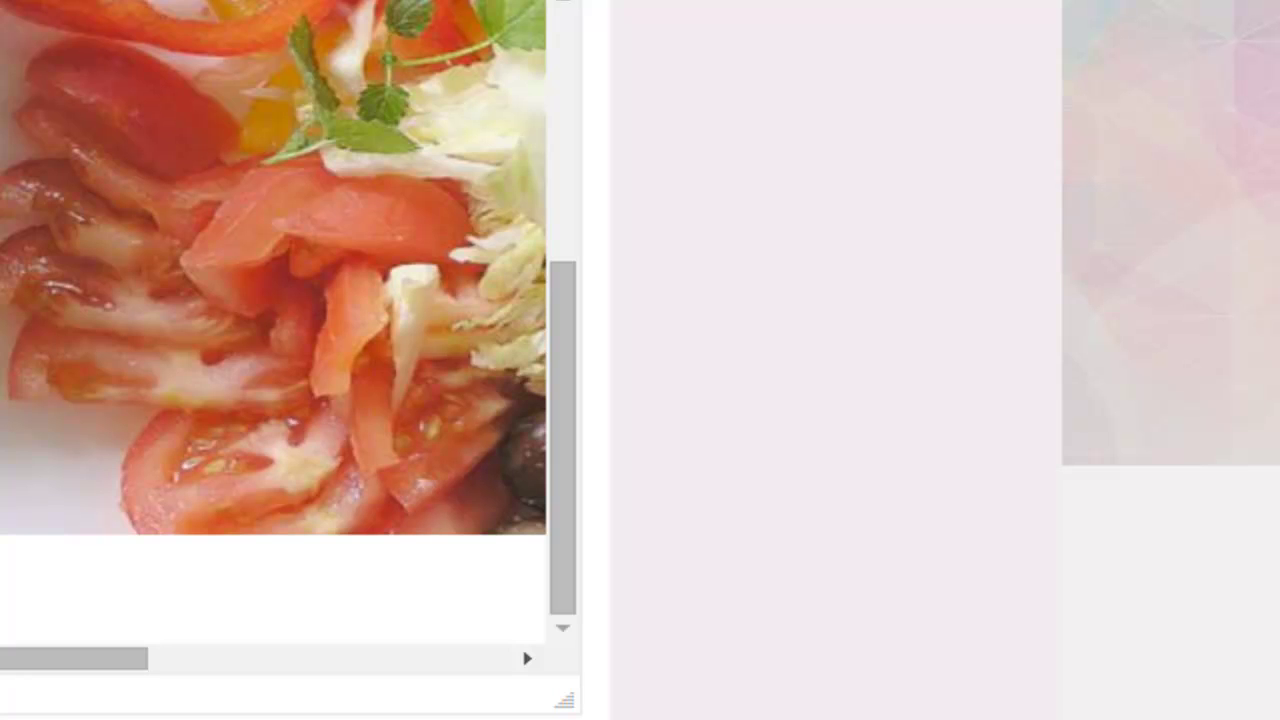
type("E, MAYBE YOU")
type("R")
key("BackSpace")
type("YOURSELF.... ")
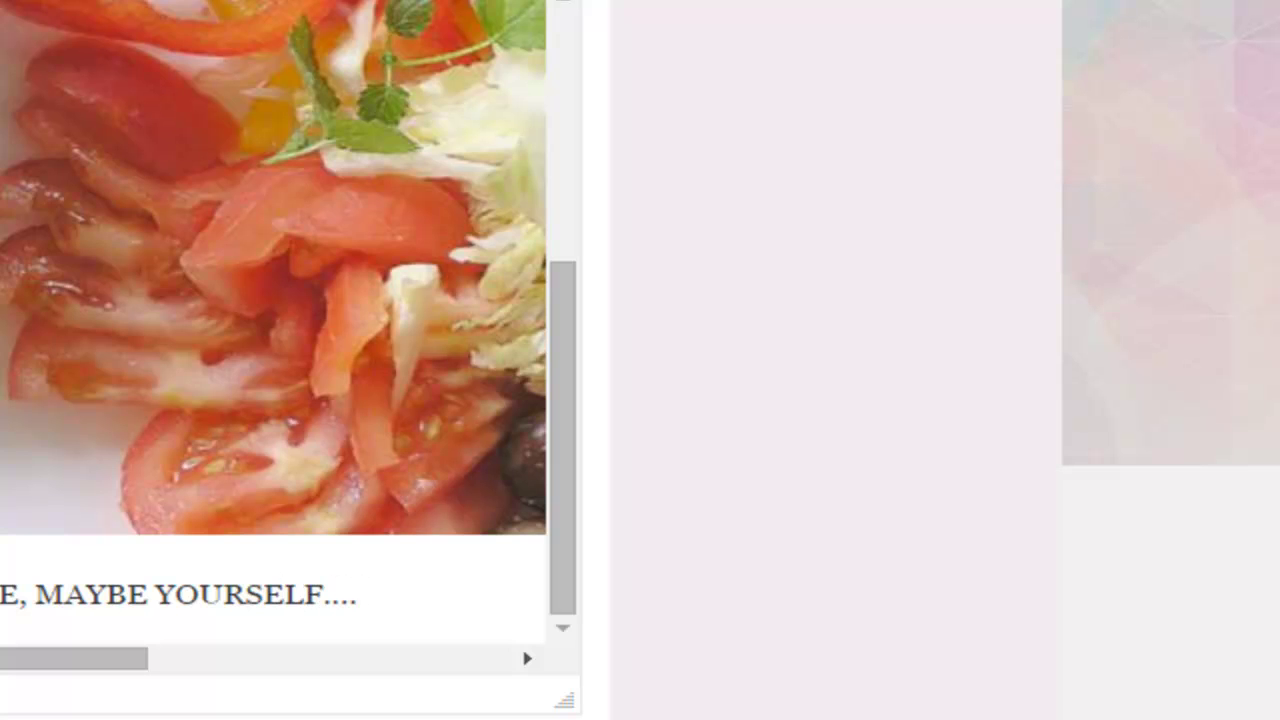
type("PARTY? PI")
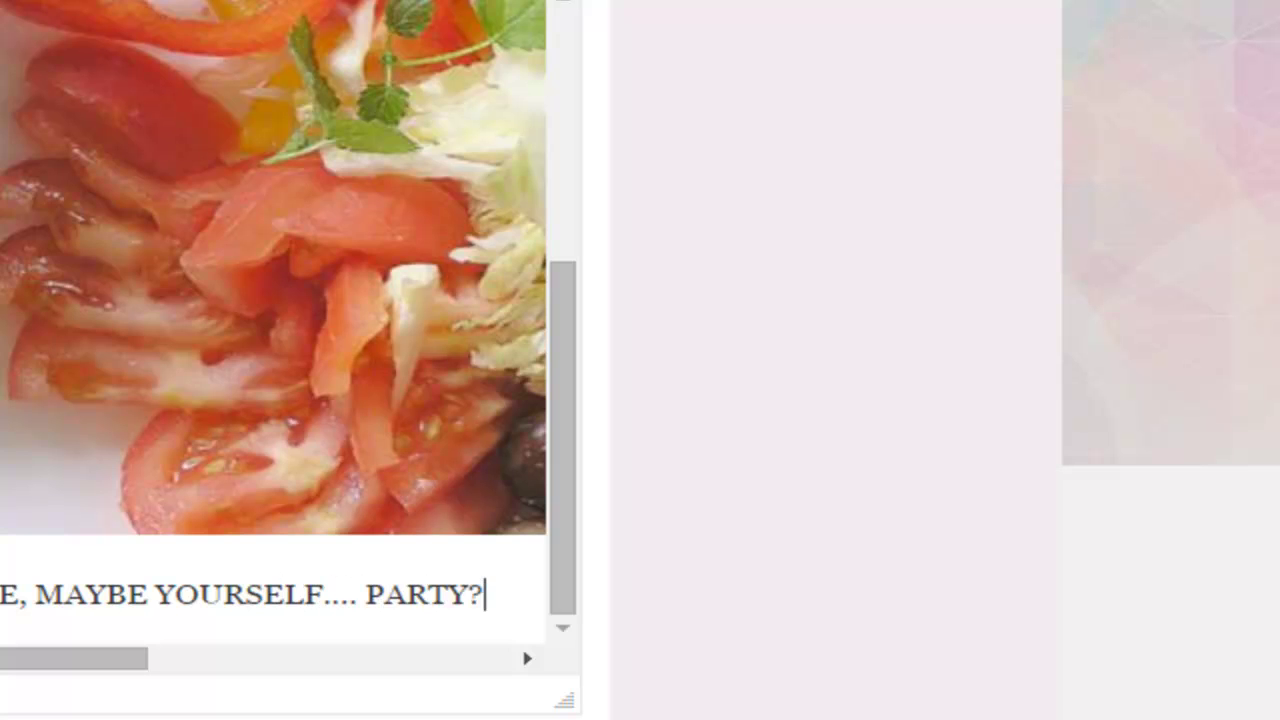
key("BackSpace")
key("BackSpace")
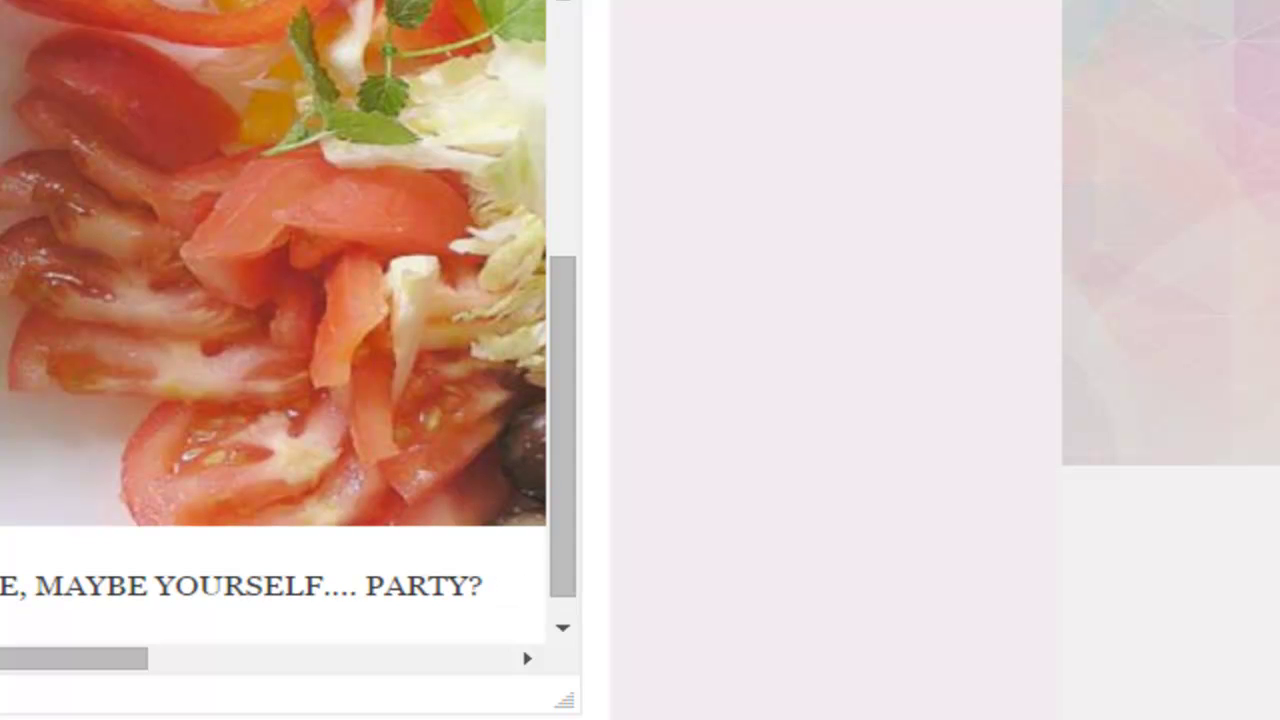
type("? FAMILY RECIPE????")
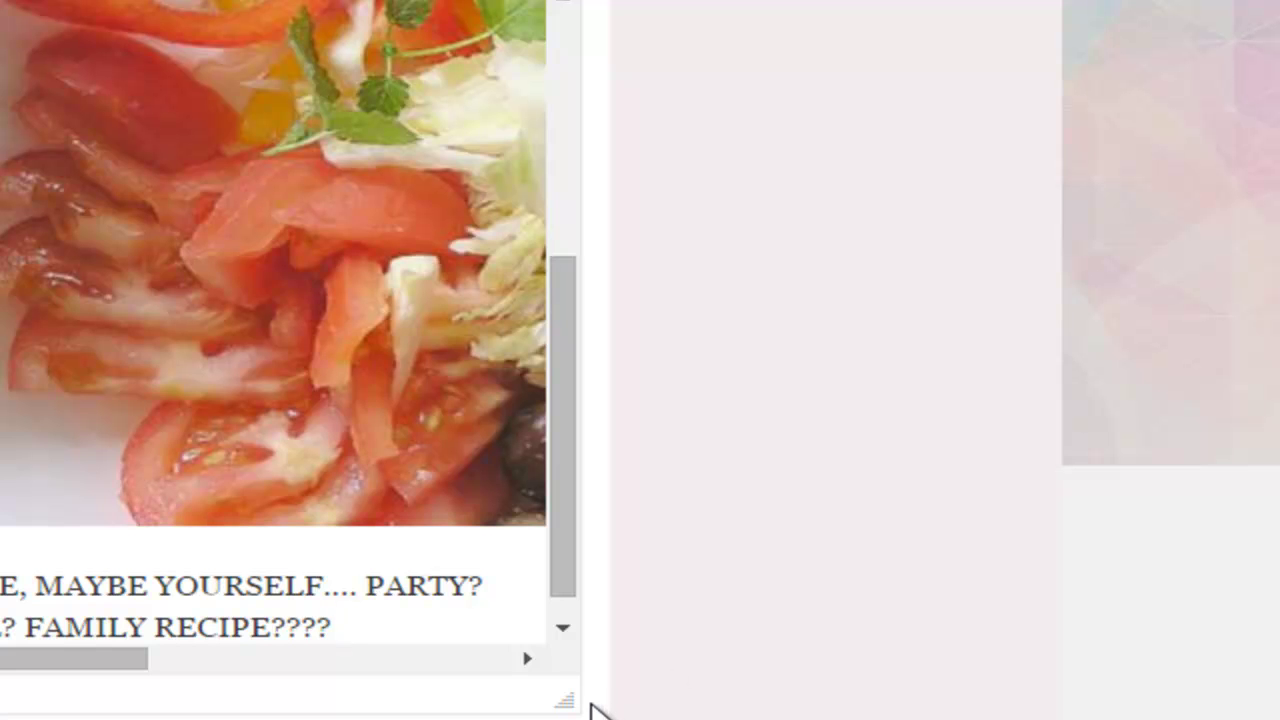
- Start a new recipe named "title" with summary "1-2 SENTENCES PRINT WITH RECIPE", ingredients ONE, INGREDIENT, PER, LINE and instructions ONE STEP, ON EACH, LINE, ENTER
scroll(594, 706, "down", 1)
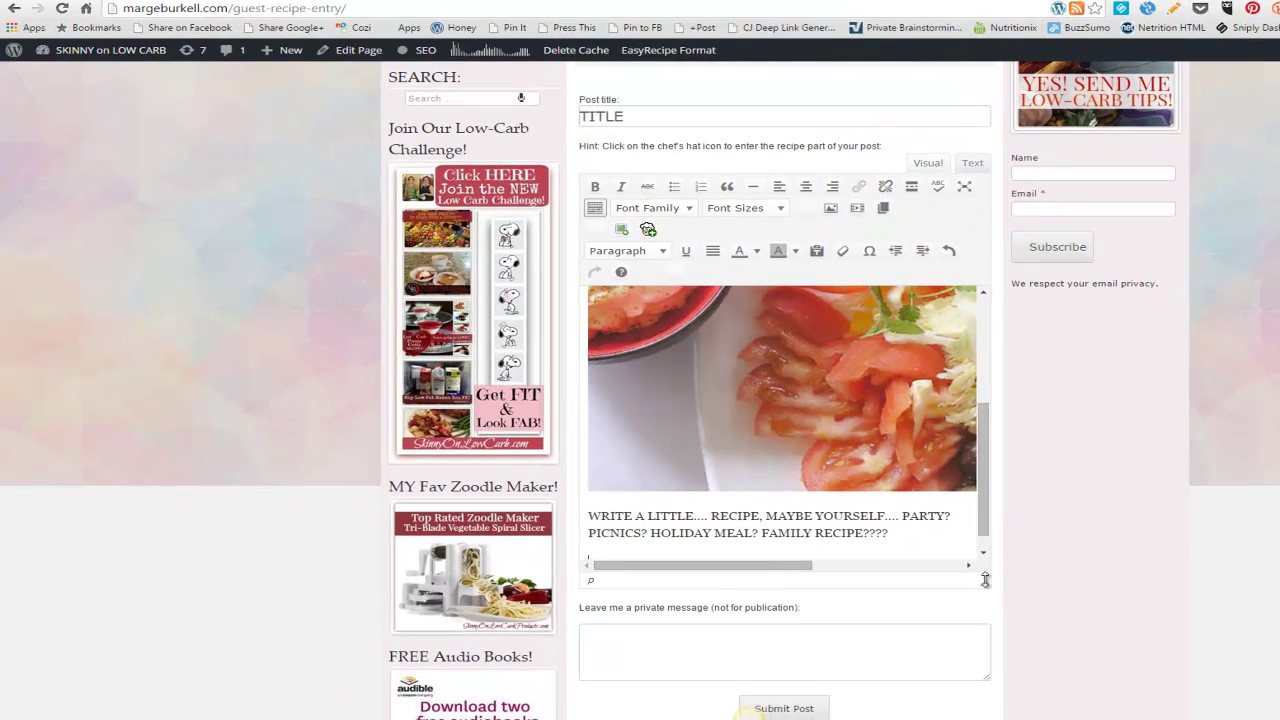
scroll(557, 700, "up", 2)
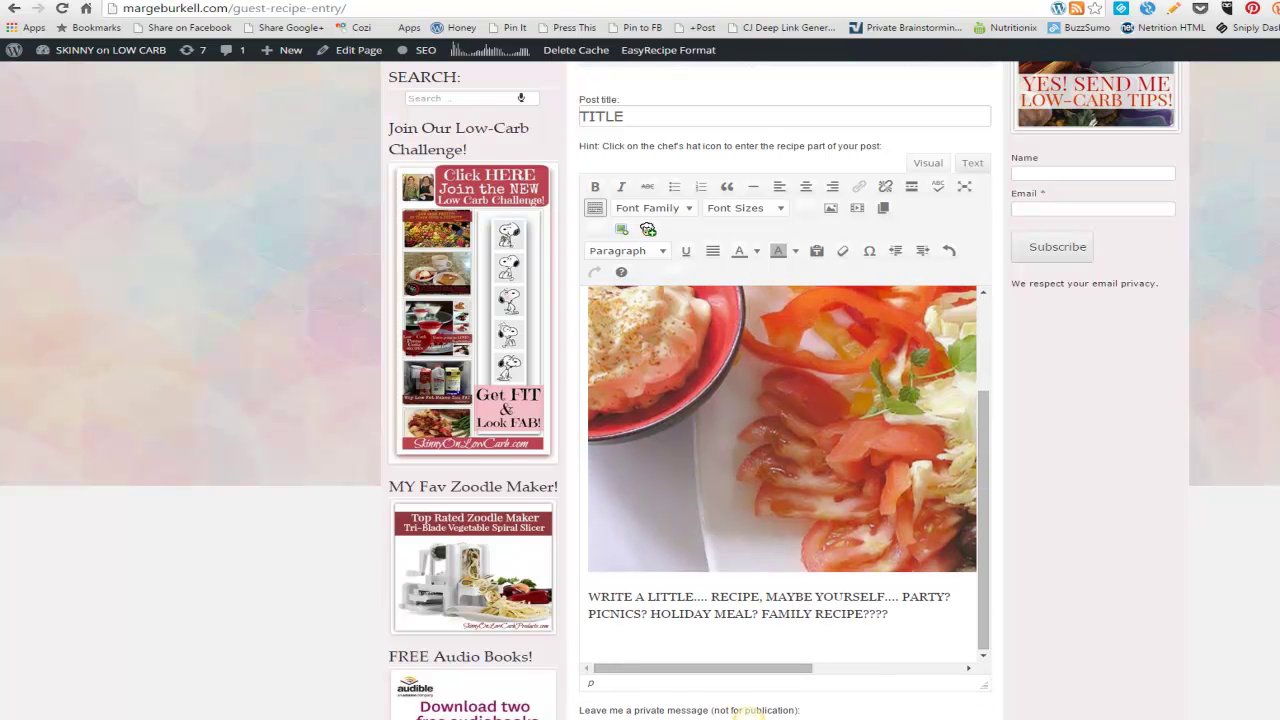
scroll(784, 400, "down", 3)
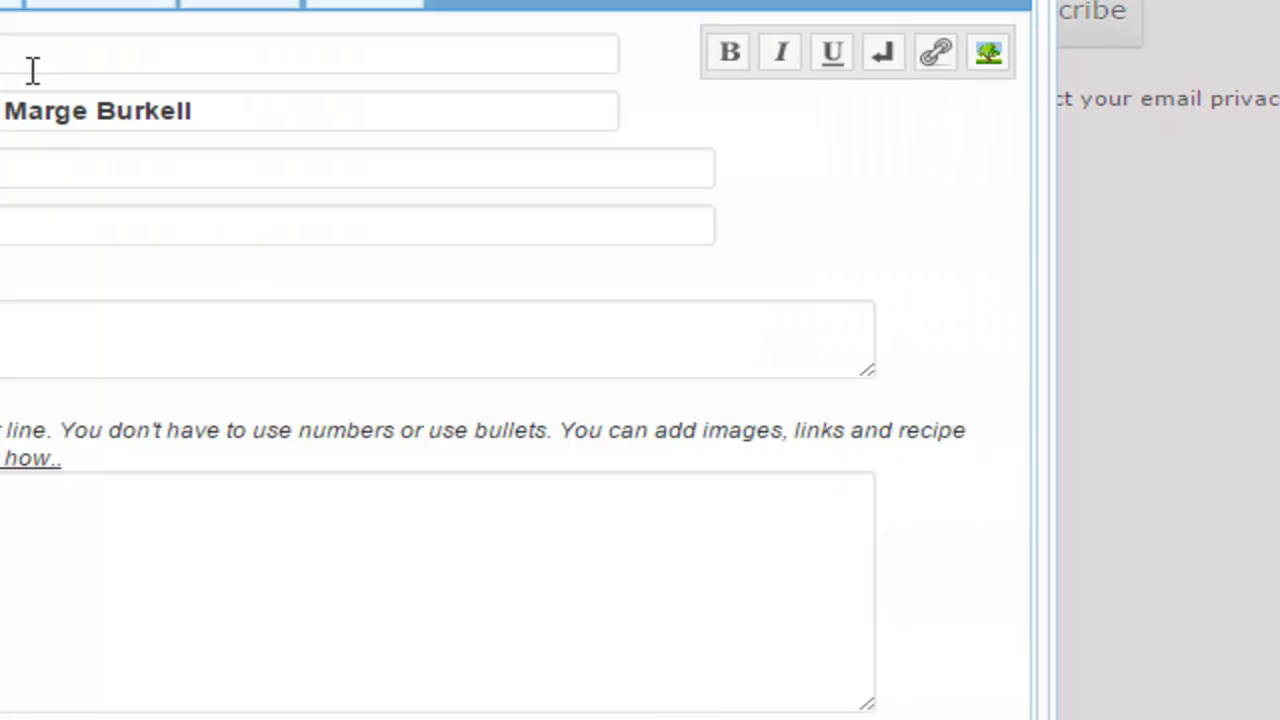
left_click(33, 70)
type("title")
left_click(37, 164)
left_click(133, 234)
left_click(135, 323)
type("PRINT WITH RECIP")
key("BackSpace")
type("IPE")
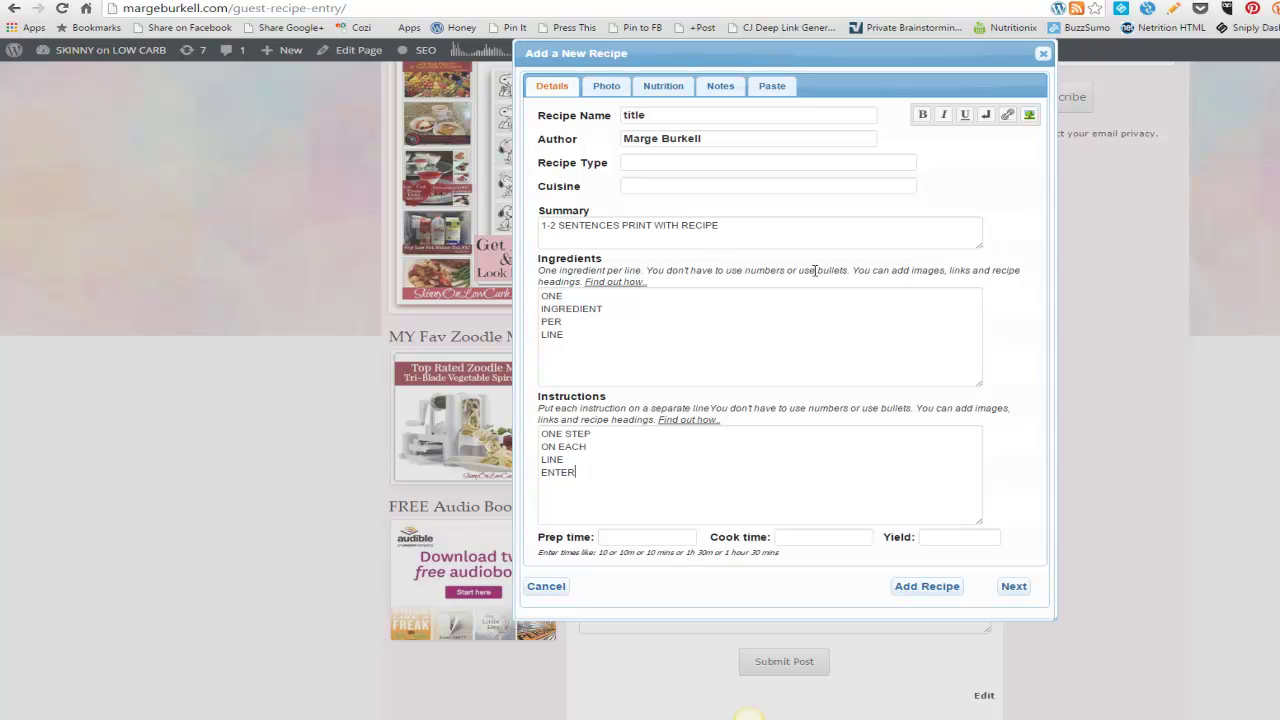
- Check the recipe photo selection and enter X as the nutrition value for carbs, fiber, fat, protein and calories
left_click(604, 90)
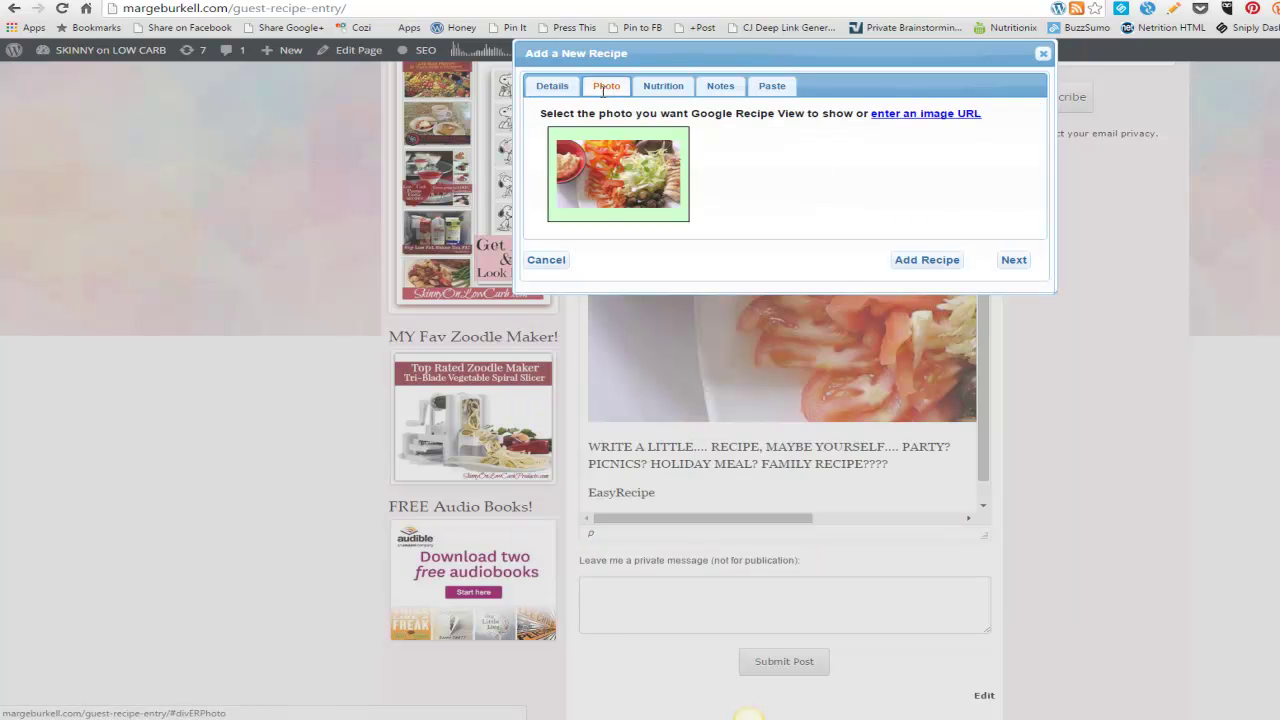
left_click(648, 86)
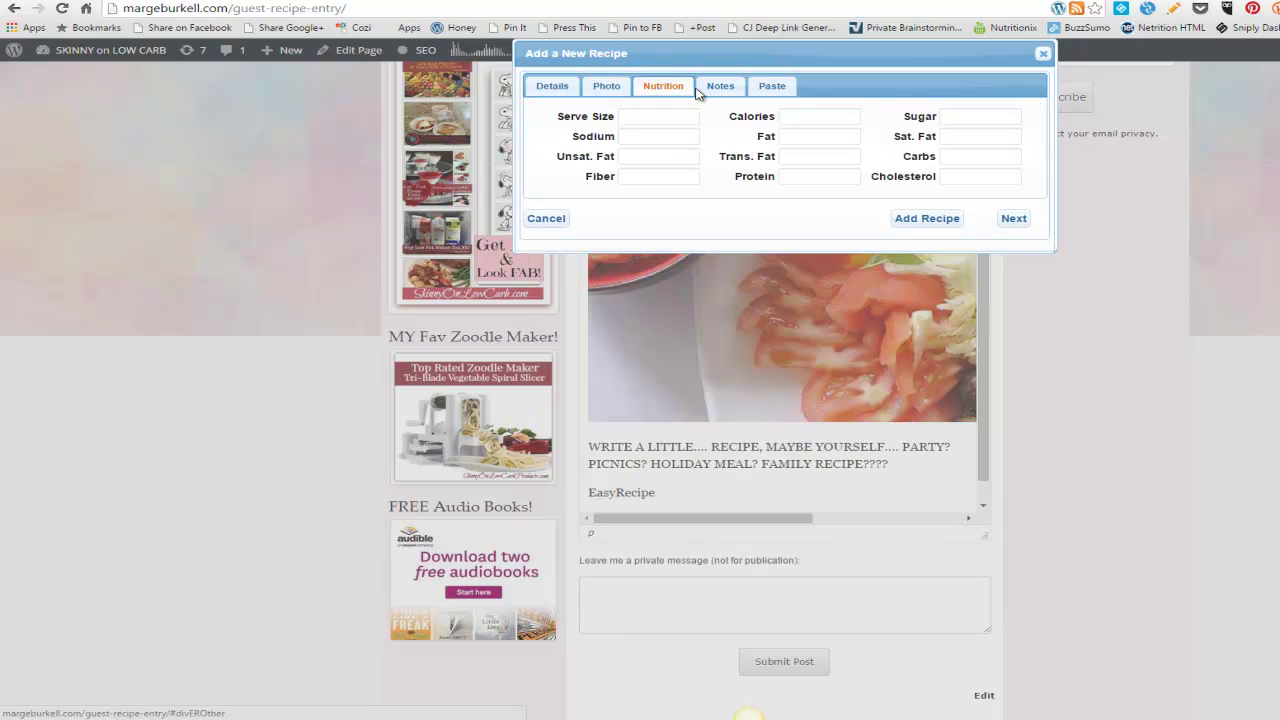
left_click(964, 158)
type("X")
left_click(666, 180)
type("X")
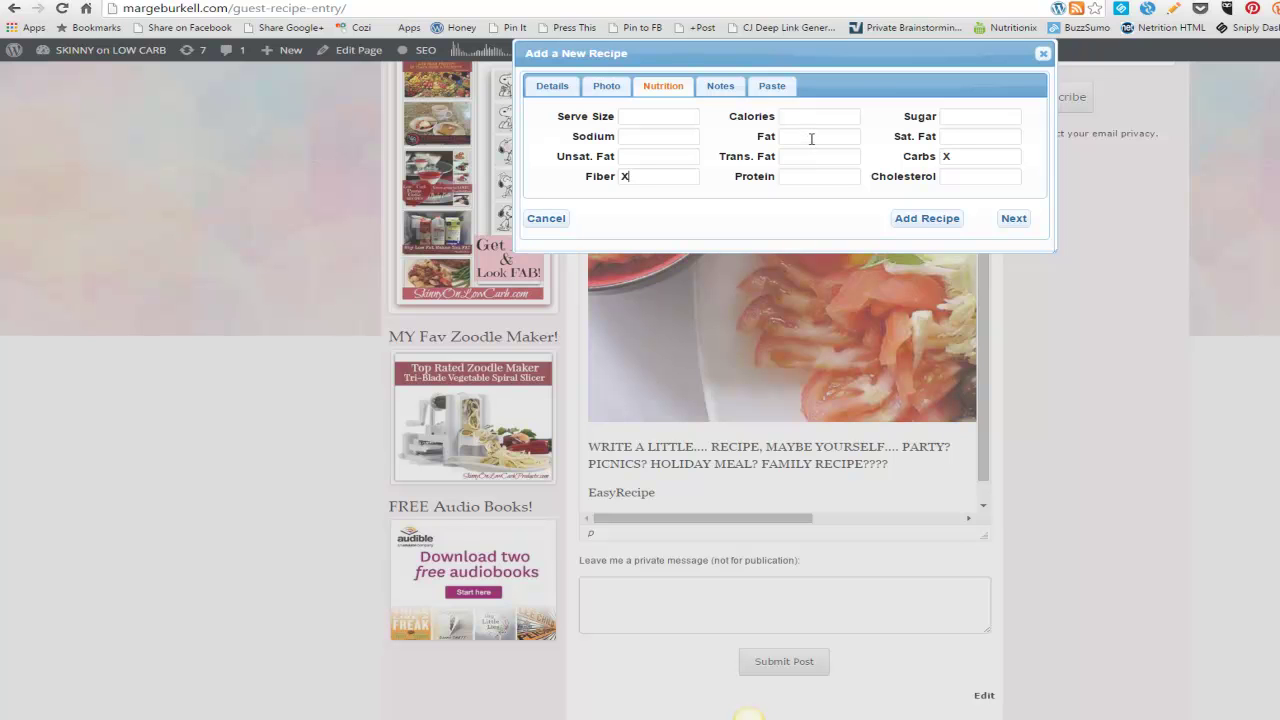
type("X")
left_click(803, 174)
type("X")
type("X")
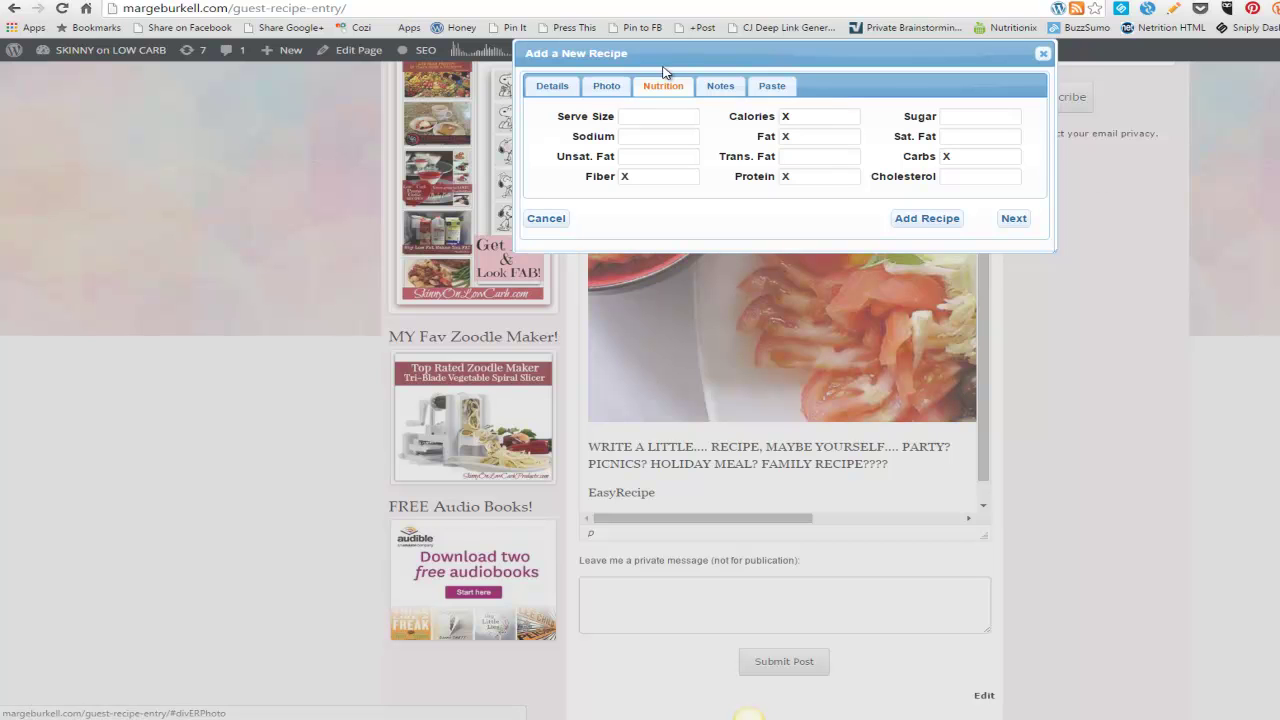
- Enter the recipe notes "NOTES ARE INCLUDED IN THE BOTTOM!" and add the recipe to the post
left_click(712, 86)
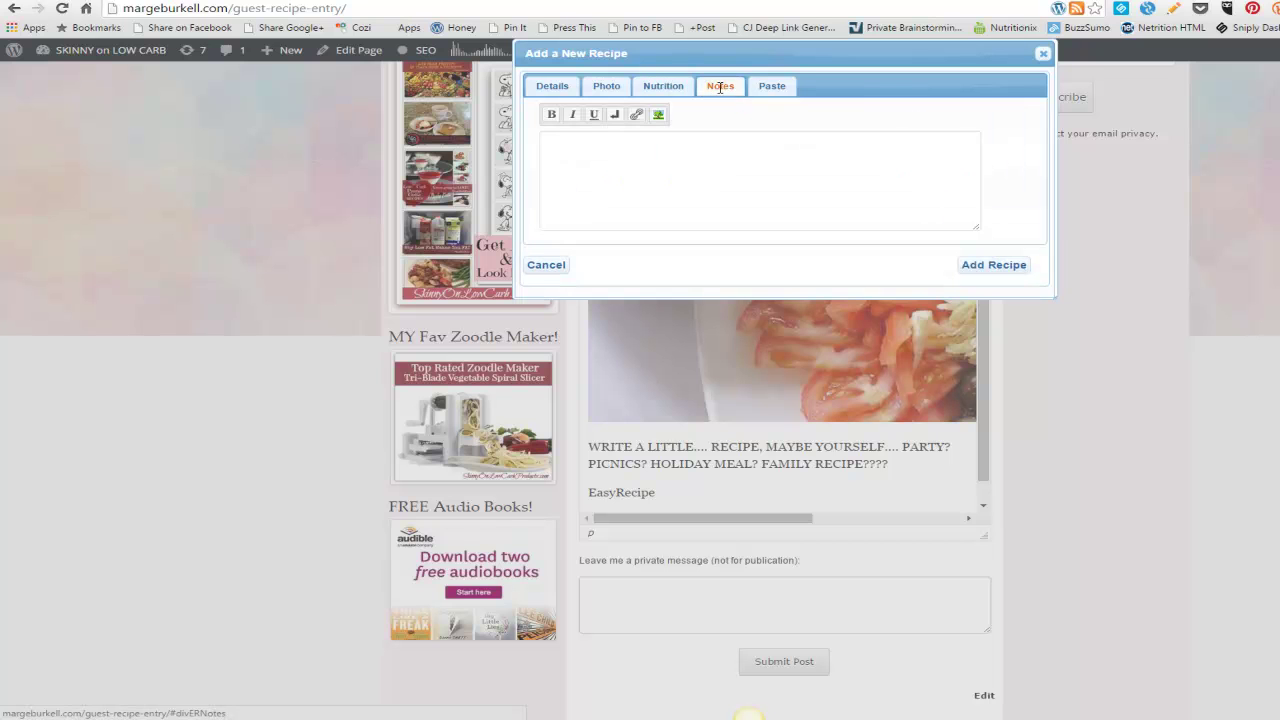
type("NOTES ")
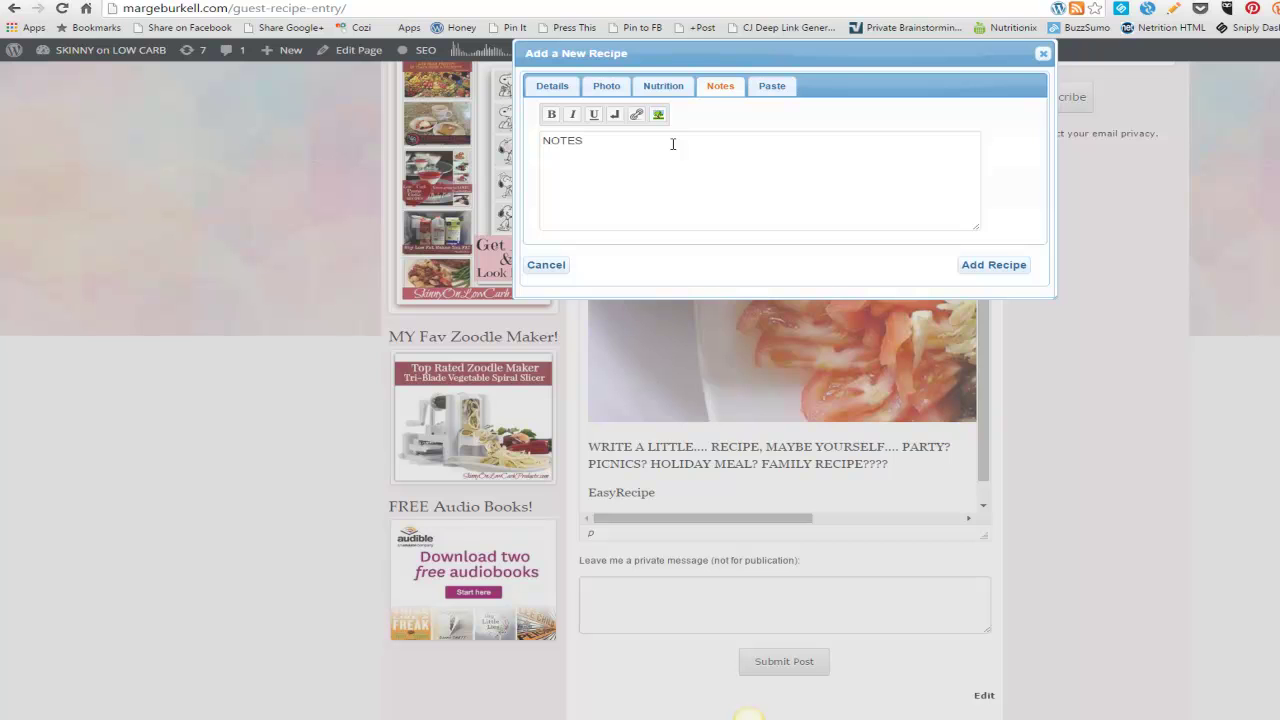
type("ARE INCLUDED IN THE BOTTOM!")
left_click(555, 88)
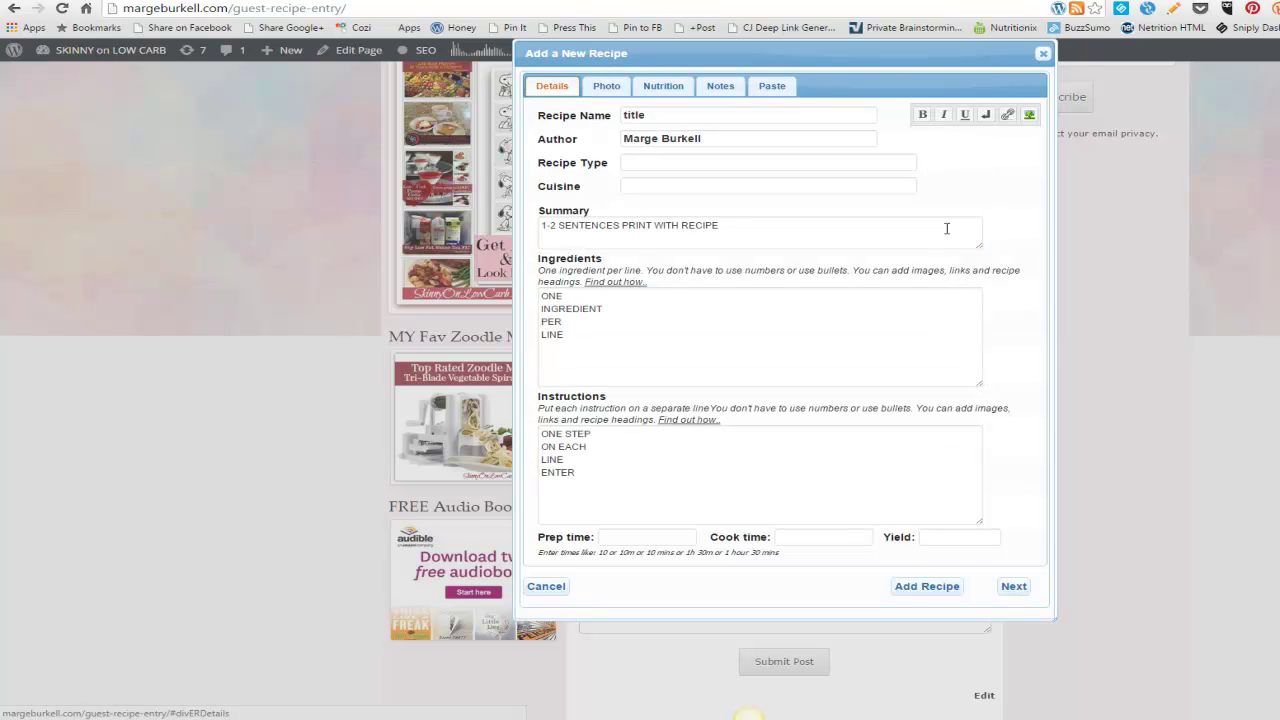
left_click(927, 587)
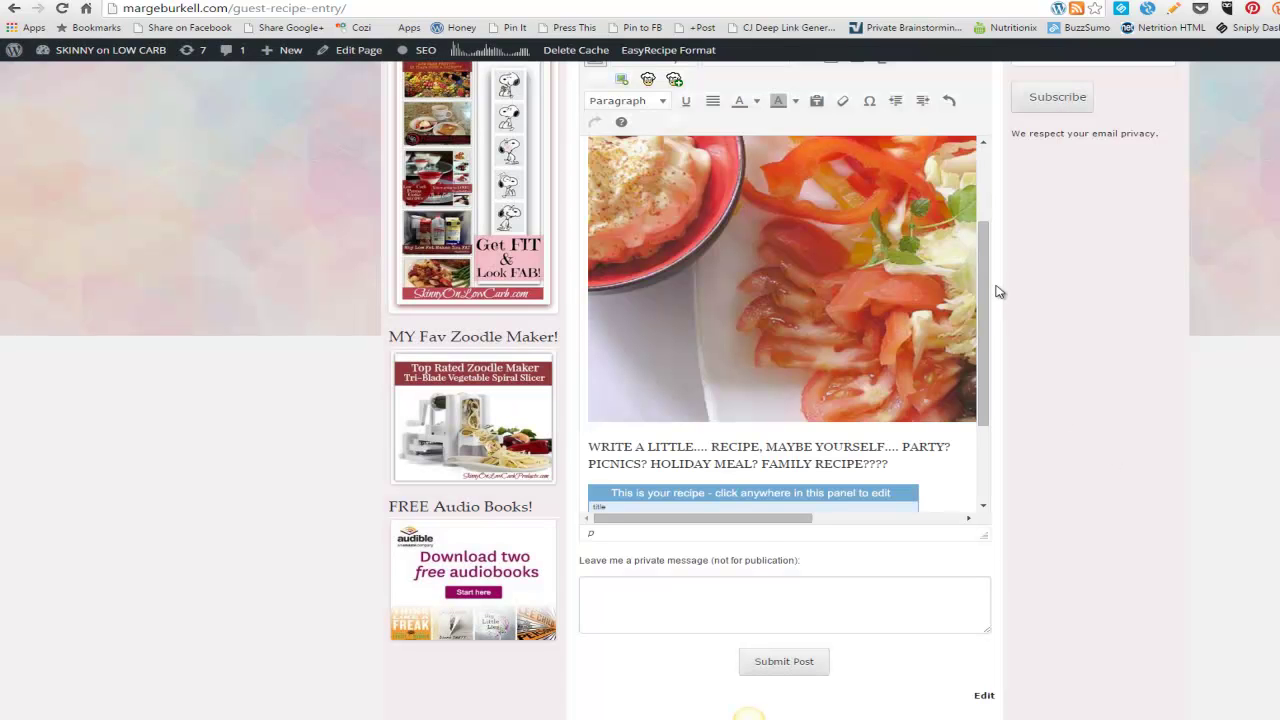
- Reopen the inserted recipe, join the last instruction to the one above as "LINE ENTER", and update the recipe
left_click_drag(988, 251, 983, 652)
scroll(748, 713, "down", 1)
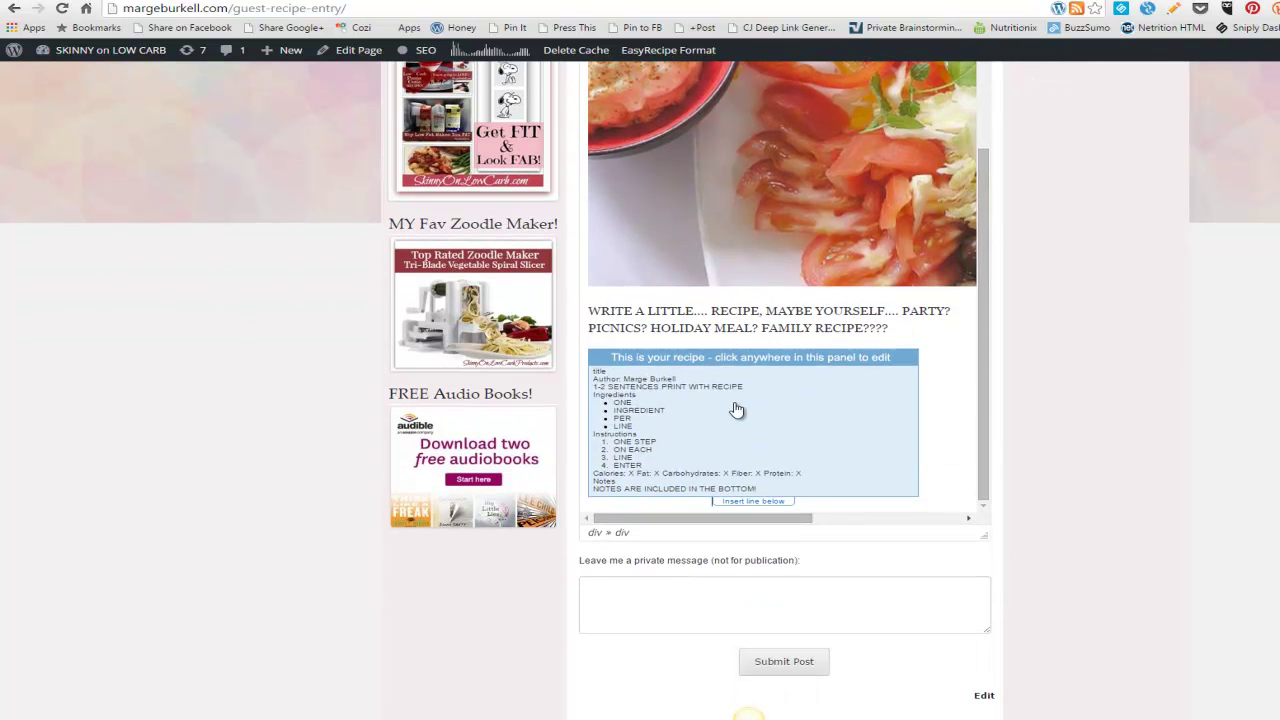
left_click(808, 402)
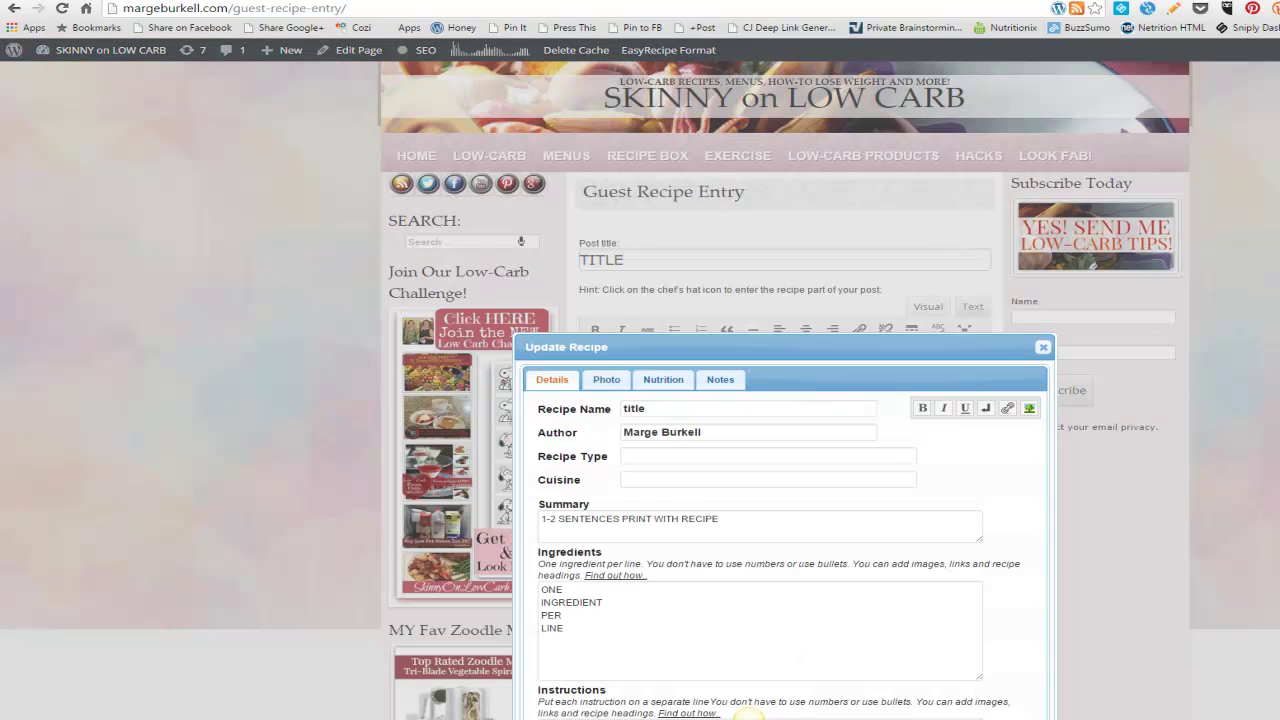
scroll(785, 530, "down", 3)
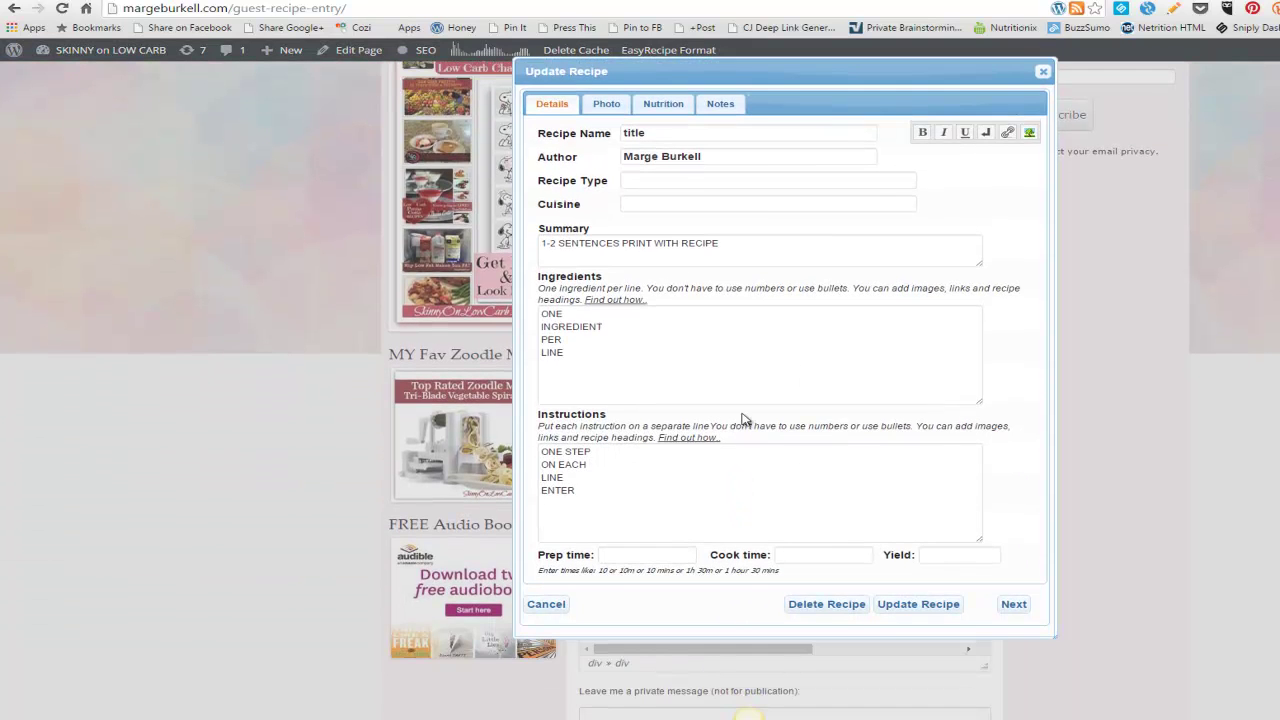
left_click(543, 490)
key("BackSpace")
left_click(938, 605)
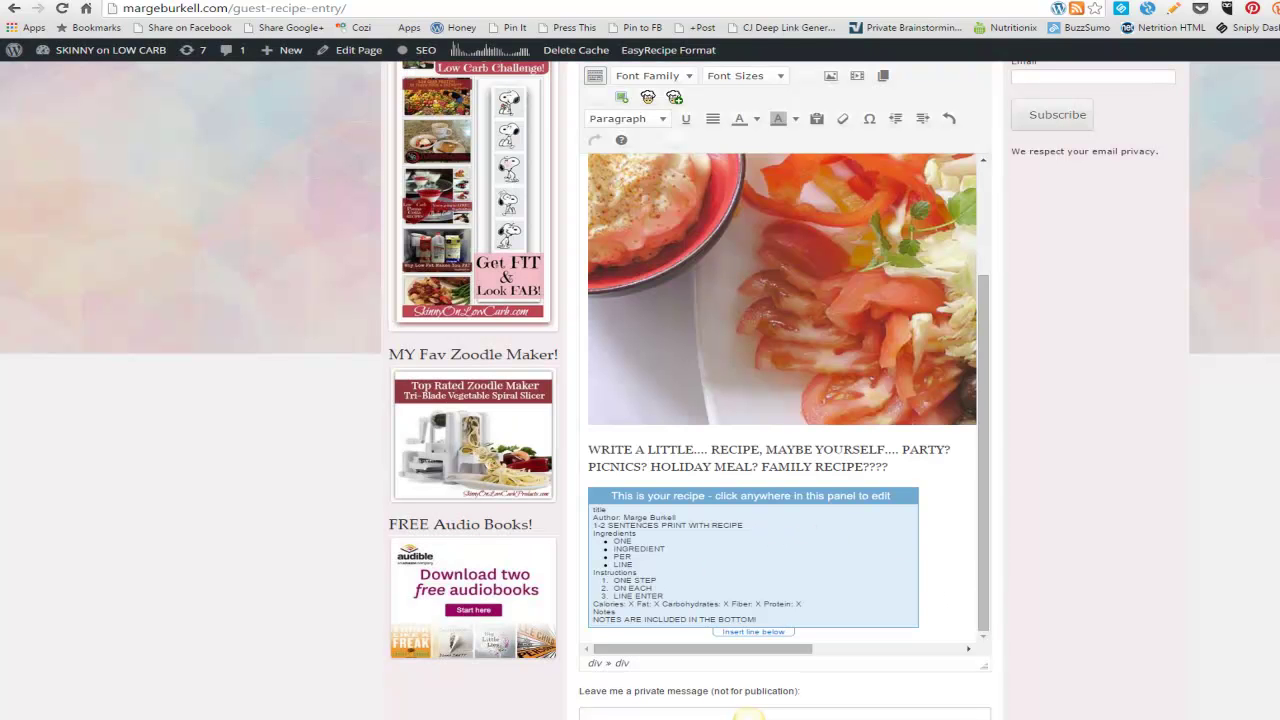
- Insert a line below the recipe and write "INGREDIENTS? VARIATIONS? TIPS? TRICKS??? ROUND OUT YOUR ARTICLE...."
scroll(988, 437, "down", 1)
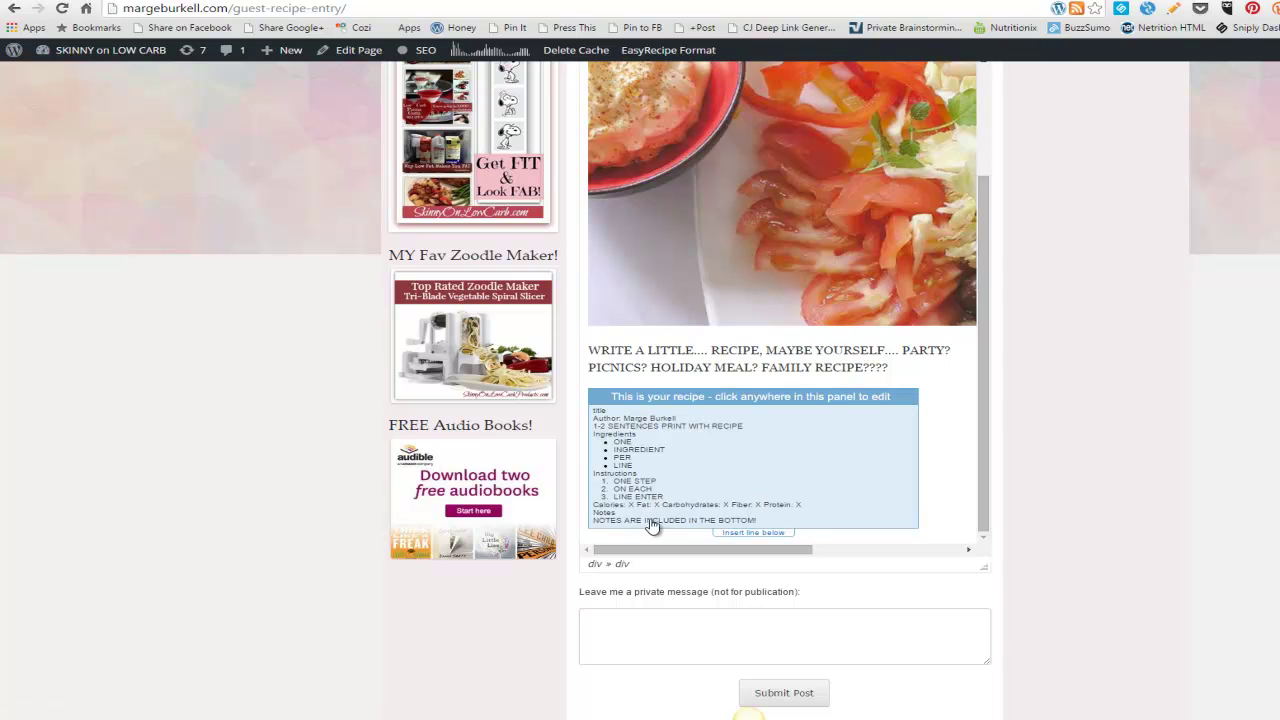
left_click(743, 534)
left_click_drag(979, 453, 979, 471)
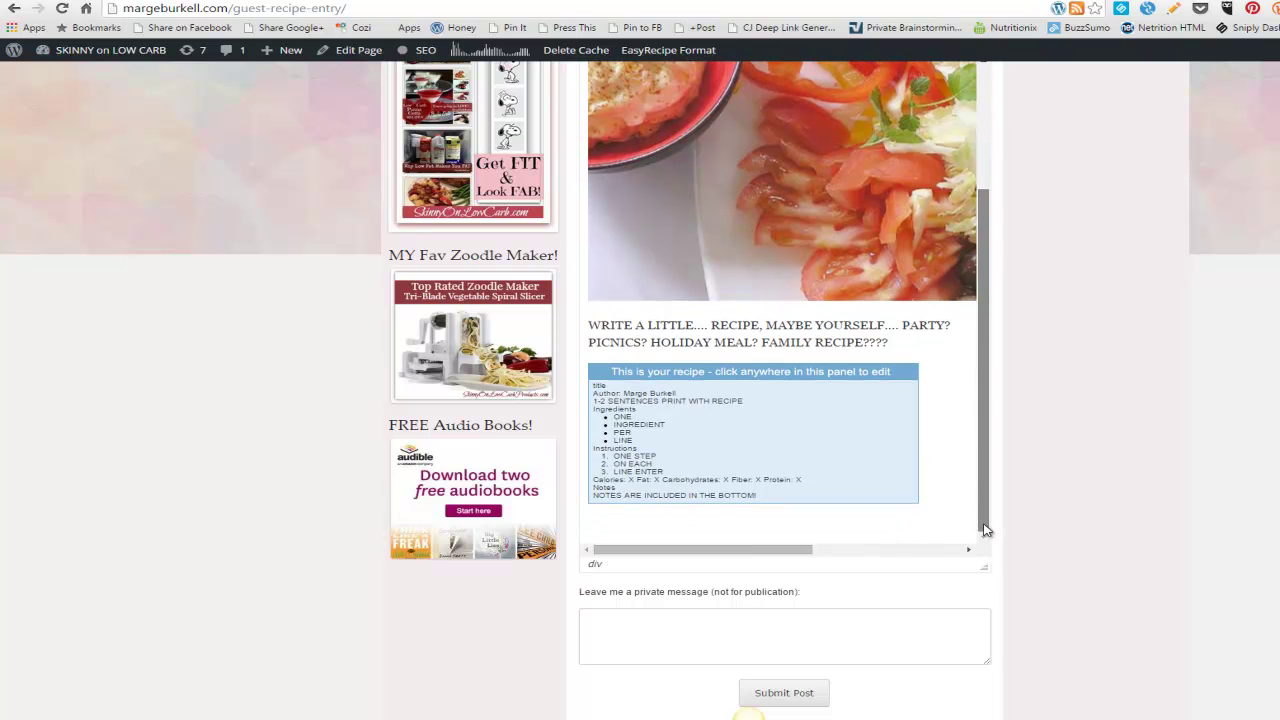
left_click(618, 521)
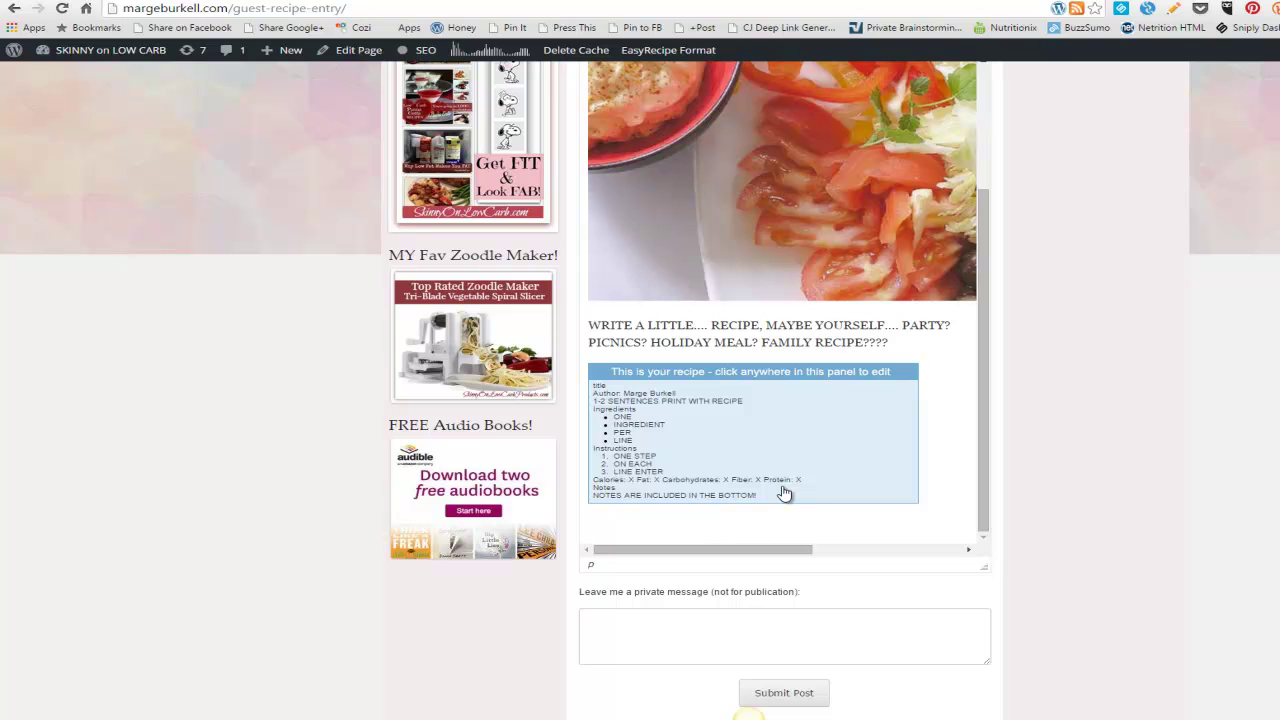
type("INGREDIENTS? VARIATIONS? TIPS")
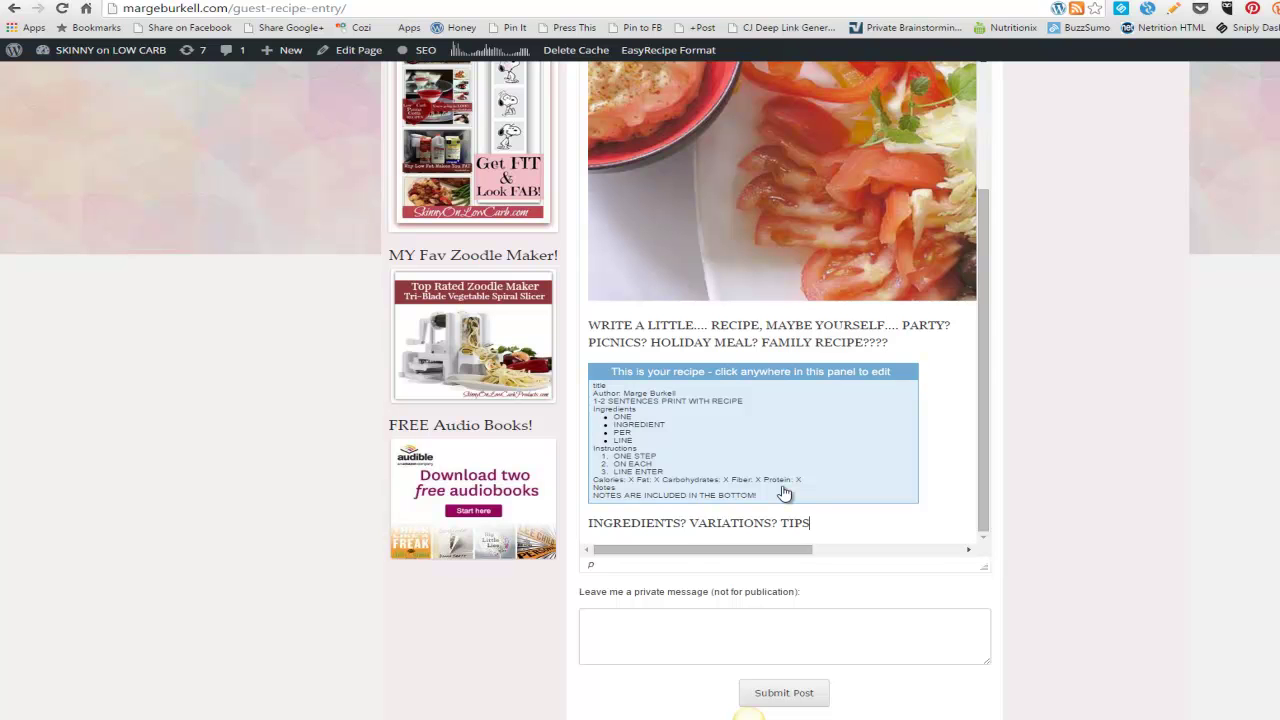
type("? TRICKS???  ROUND OUT YOUR ")
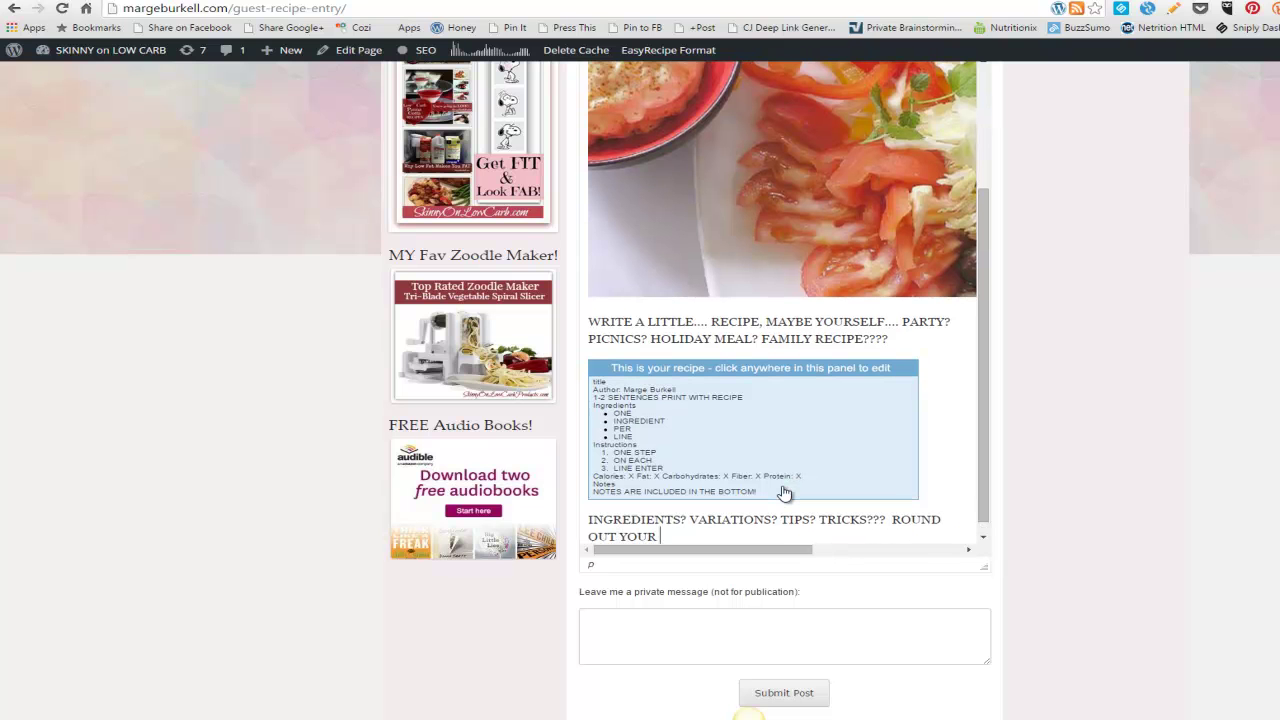
type("ARTICLE....")
- Add a final paragraph reading "AND ADD ANYTHING YOU MIGHT LIKE!" and start an empty paragraph below it
key("Return")
type("AND ADD ANYTHING YOU MIG")
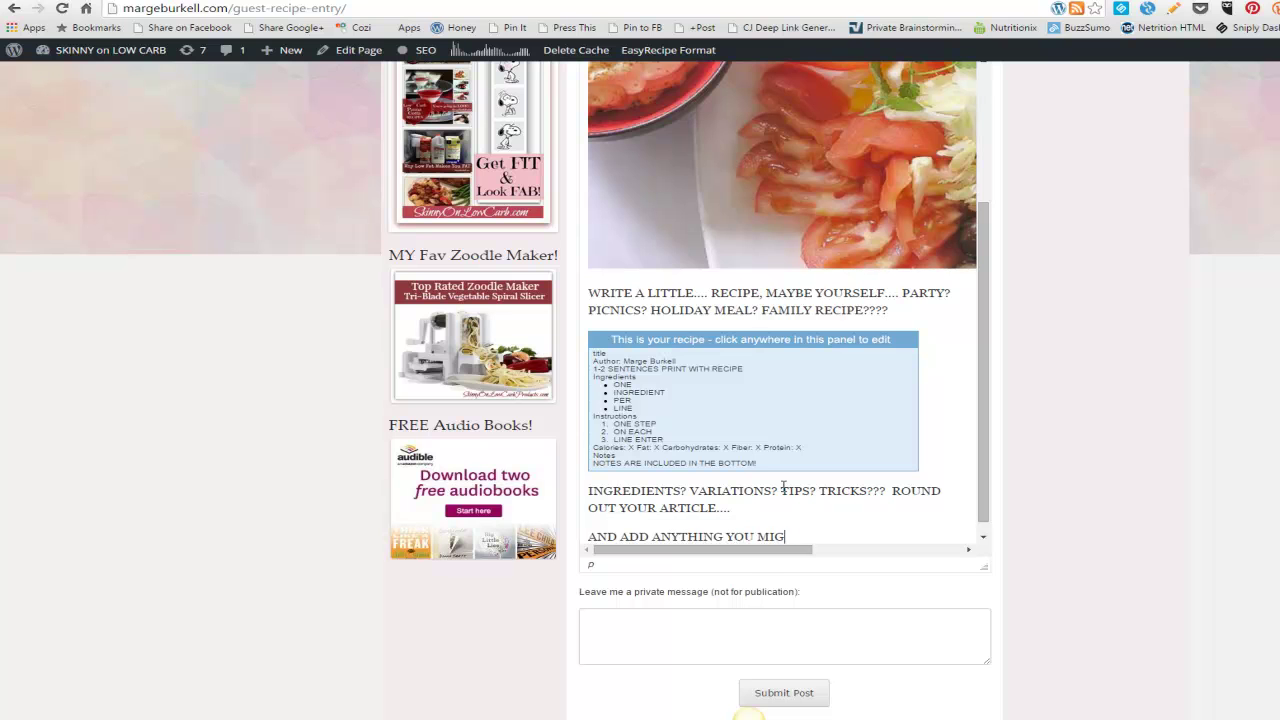
type("HT LIKE!")
key("Return")
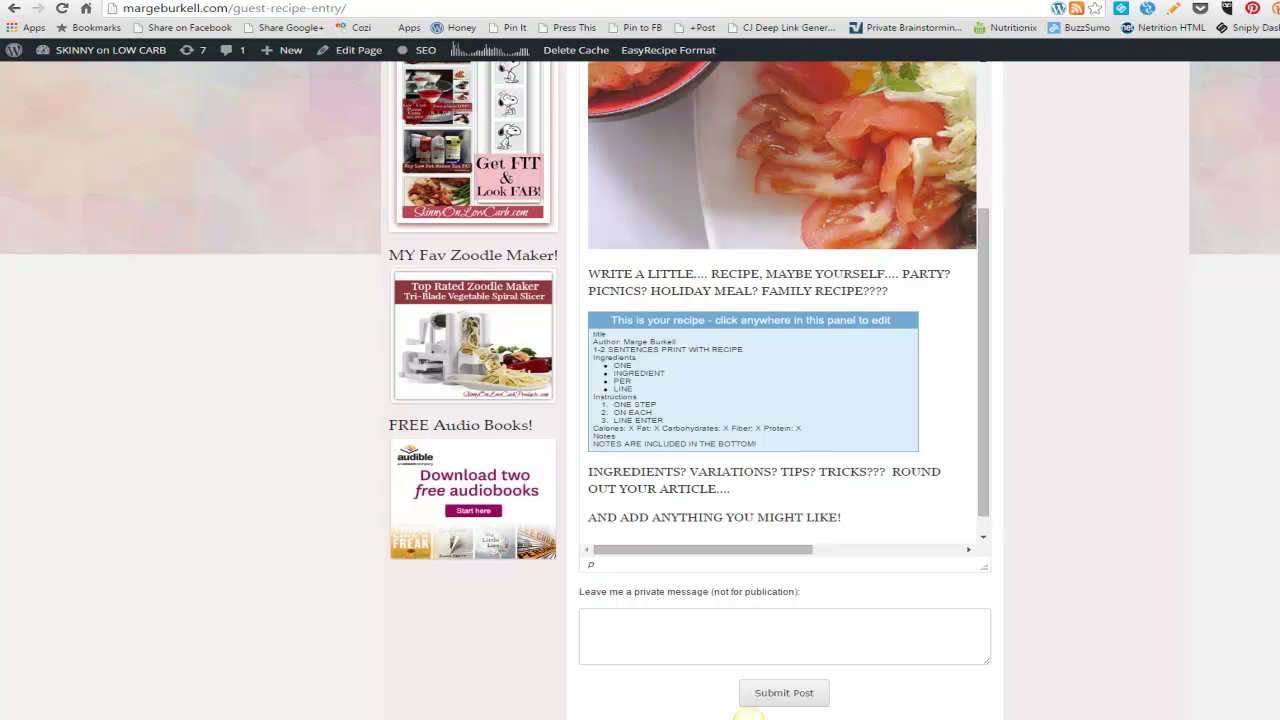
- Upload the image file "Atkins Meal closeup" from the desktop for use at the end of the post
scroll(868, 143, "up", 2)
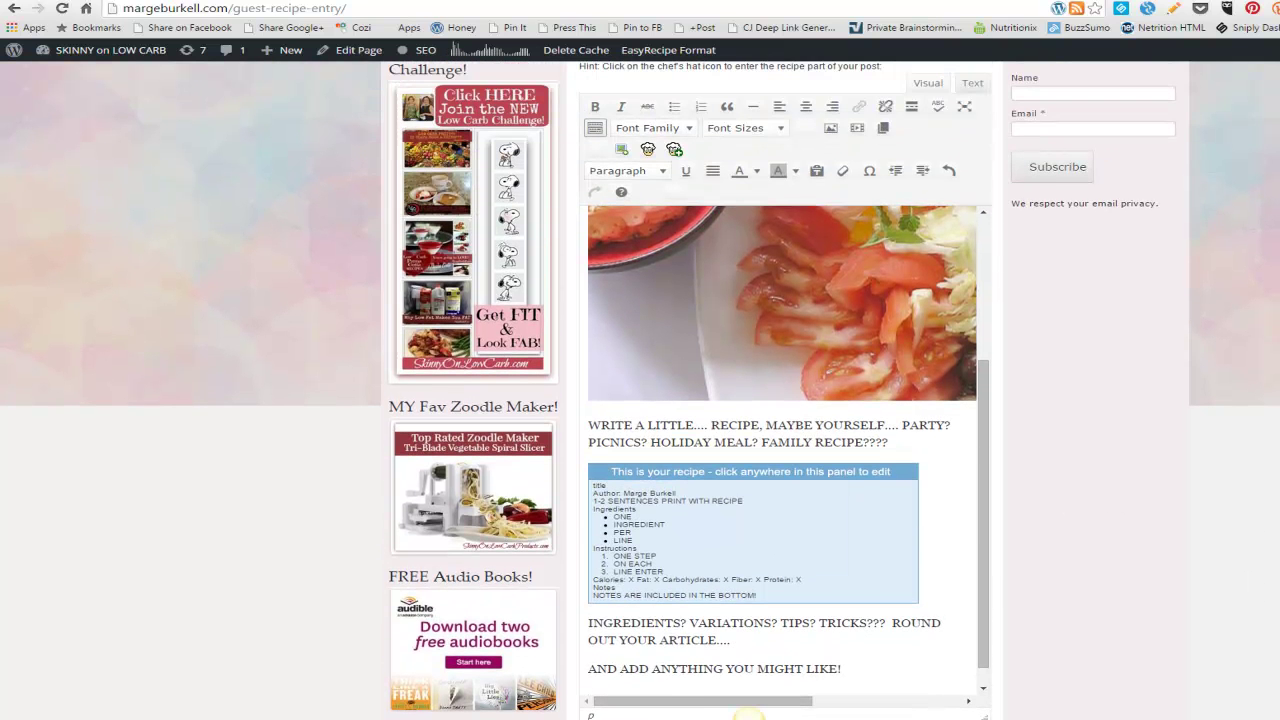
left_click(620, 152)
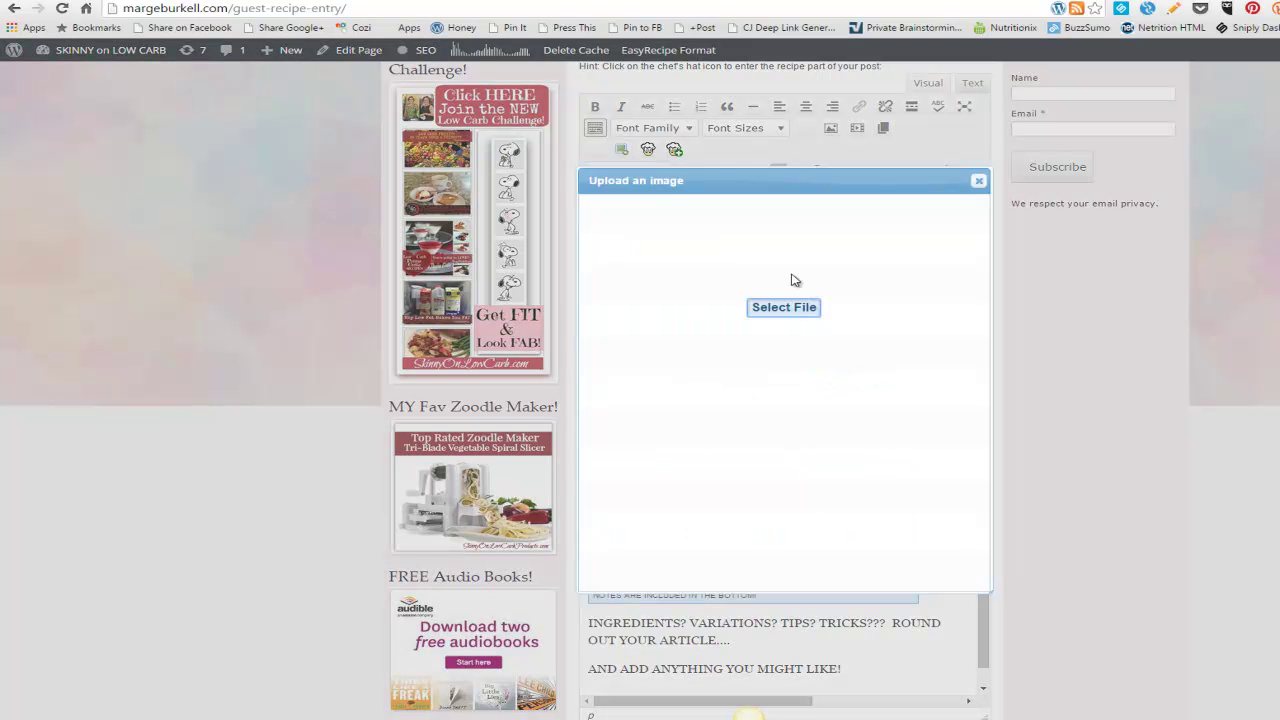
left_click(784, 307)
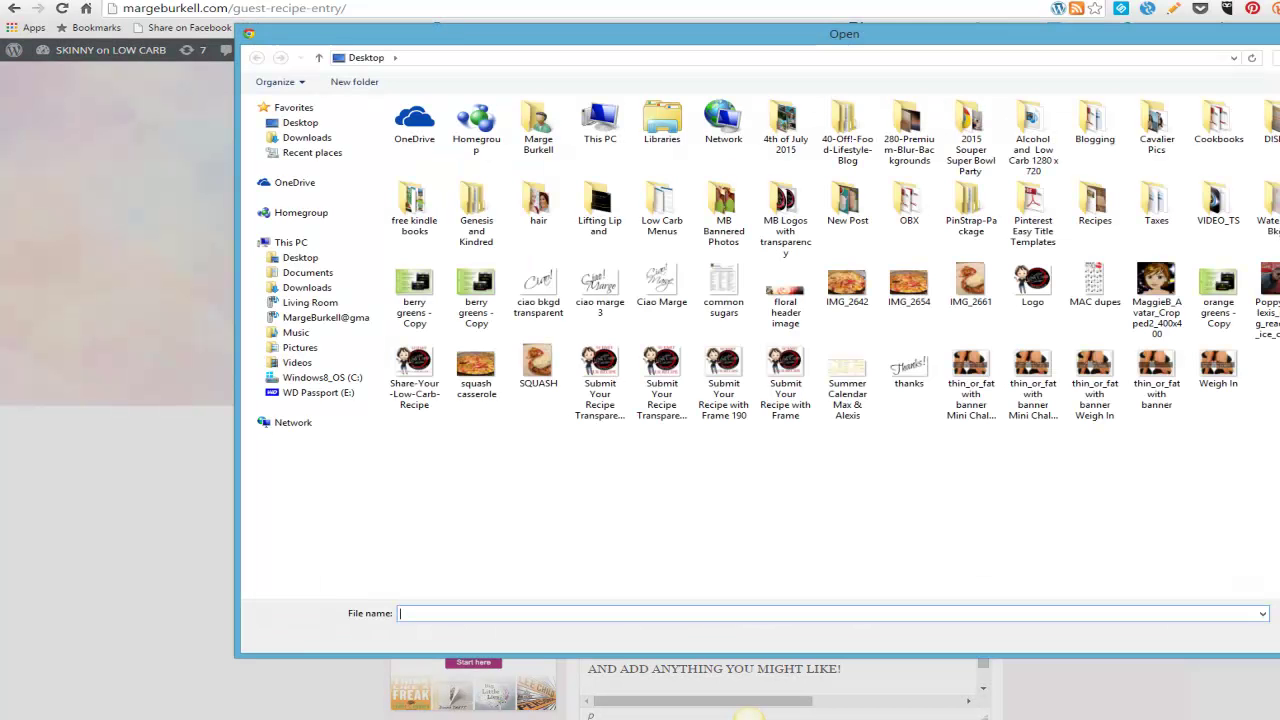
type("Atkins Meal closeup")
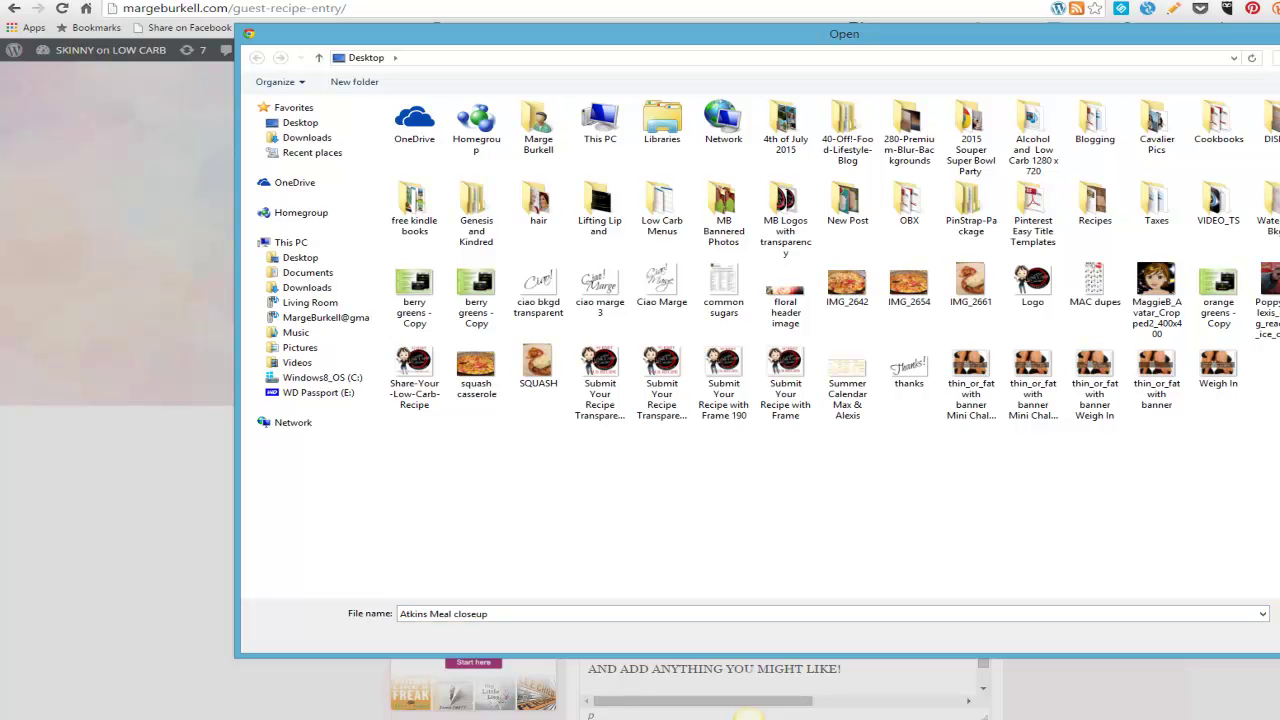
key("Return")
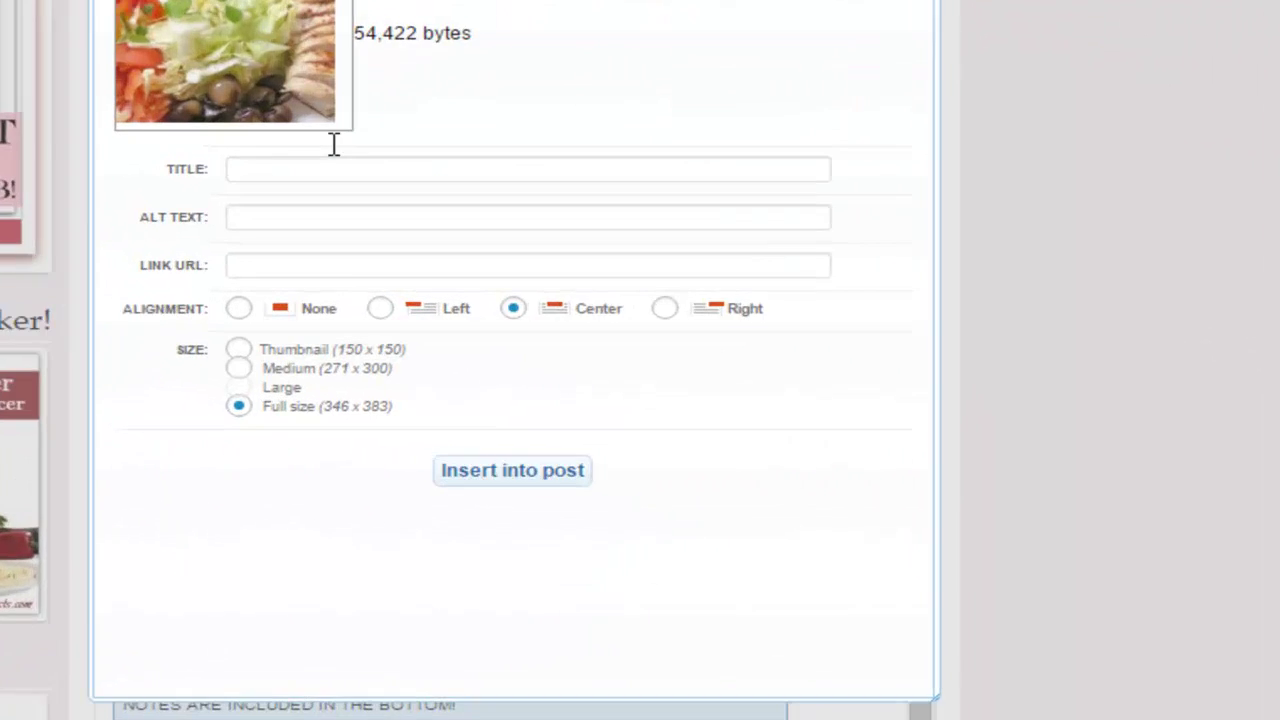
- Give the uploaded image the title "NAME" and alt text "GOOGLE", and insert it into the post centered at full size
left_click(675, 333)
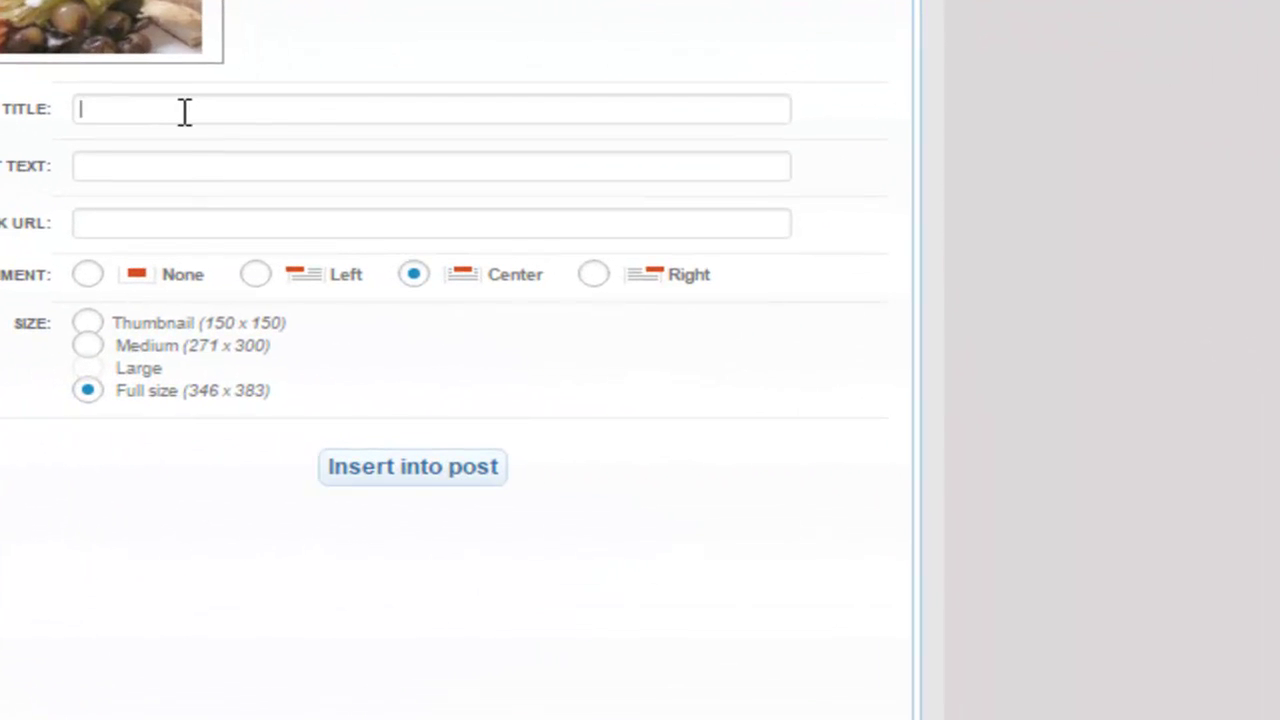
type("Tit")
key("BackSpace")
key("BackSpace")
key("BackSpace")
type("NAME")
left_click(133, 160)
type("GOOGLE")
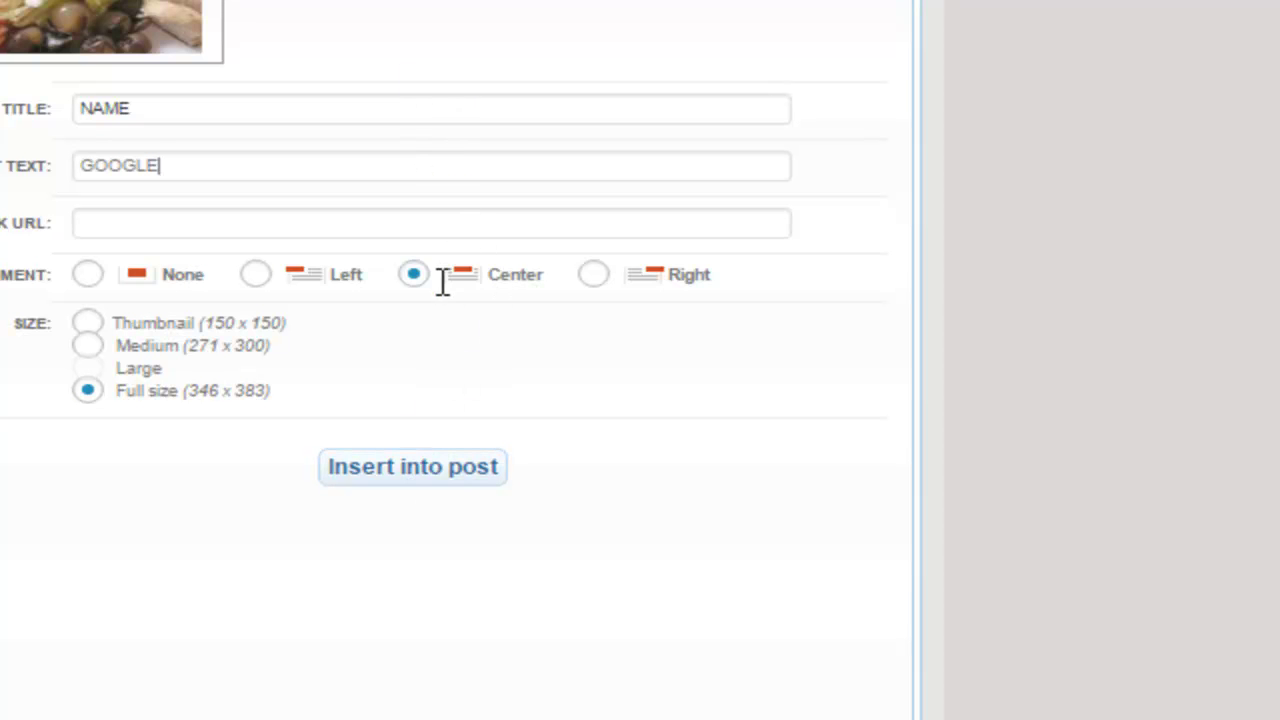
left_click(418, 467)
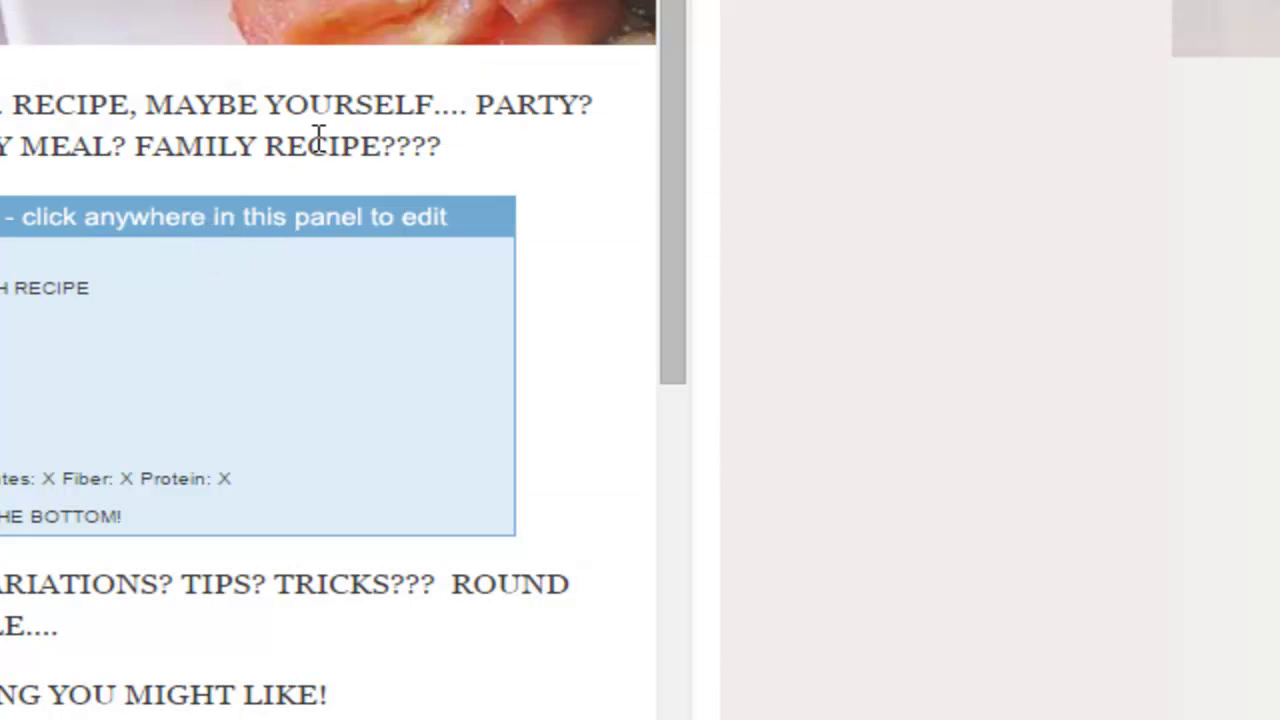
- Copy the address of the YouTube video "Drinking Alcoholic Beverages on a Low Carb Diet" and paste it below the last image in the post
left_click_drag(675, 245, 674, 523)
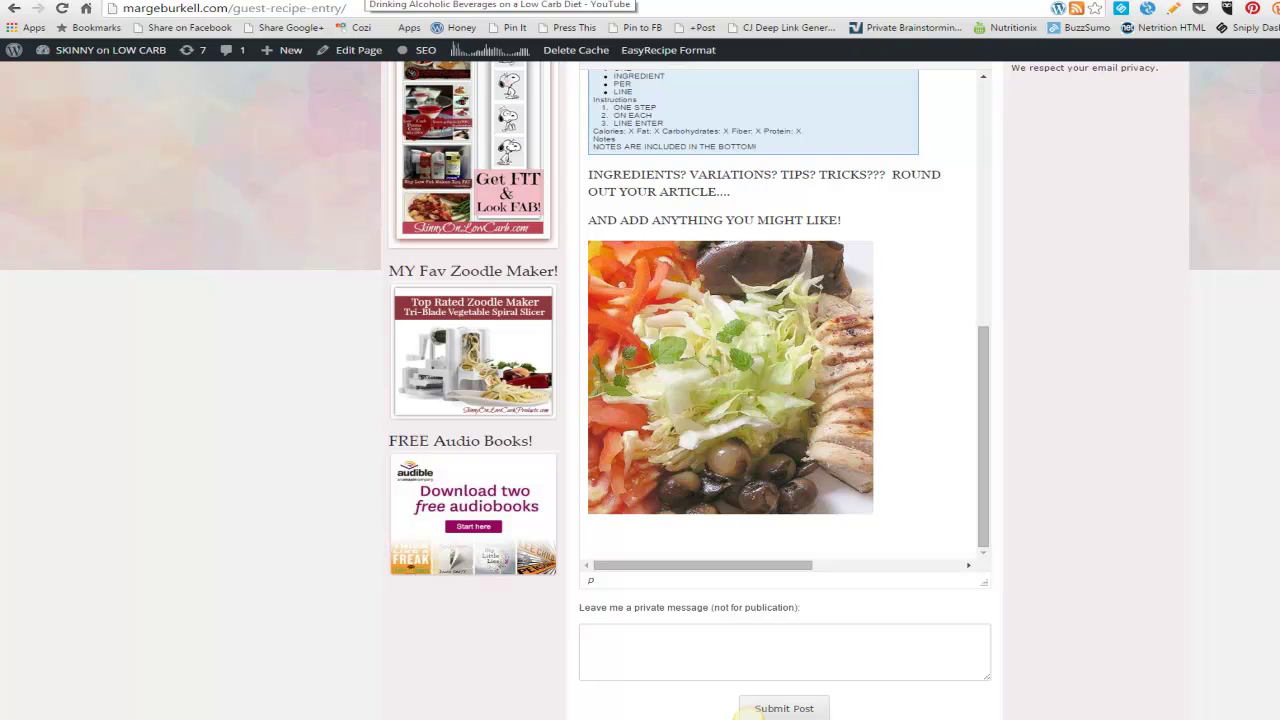
left_click(368, 1)
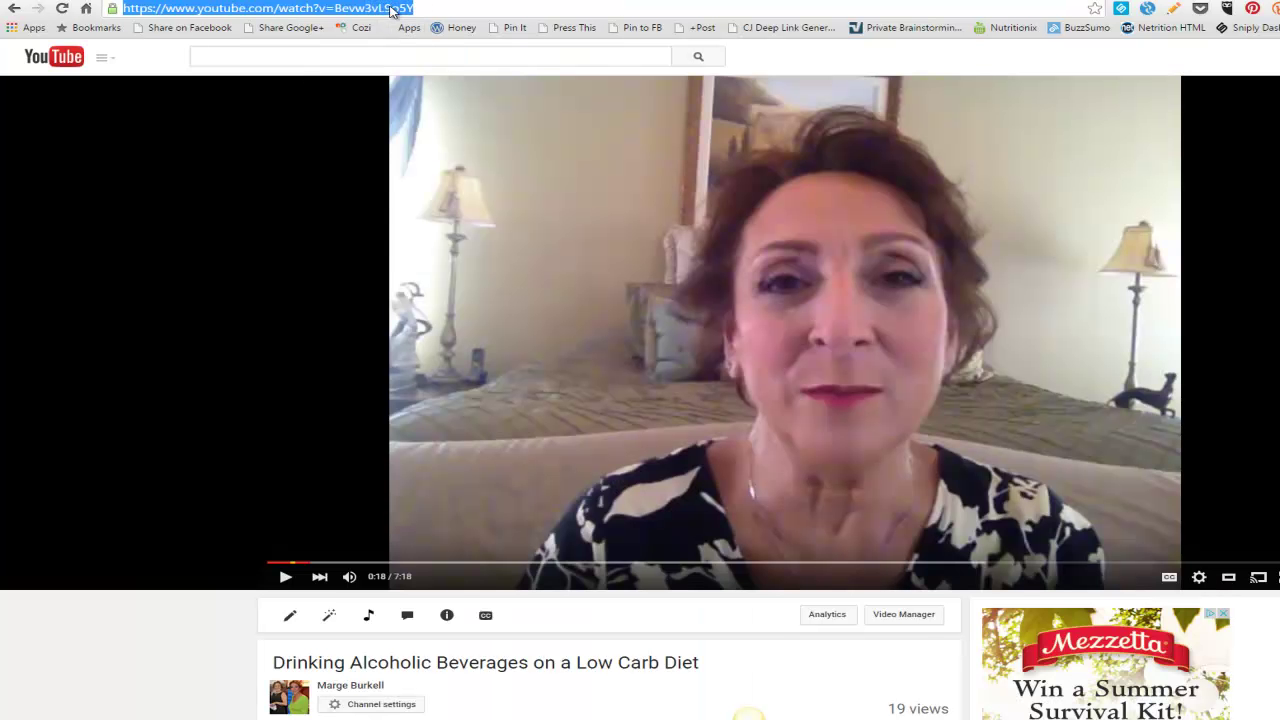
right_click(340, 10)
left_click(371, 55)
left_click(150, 1)
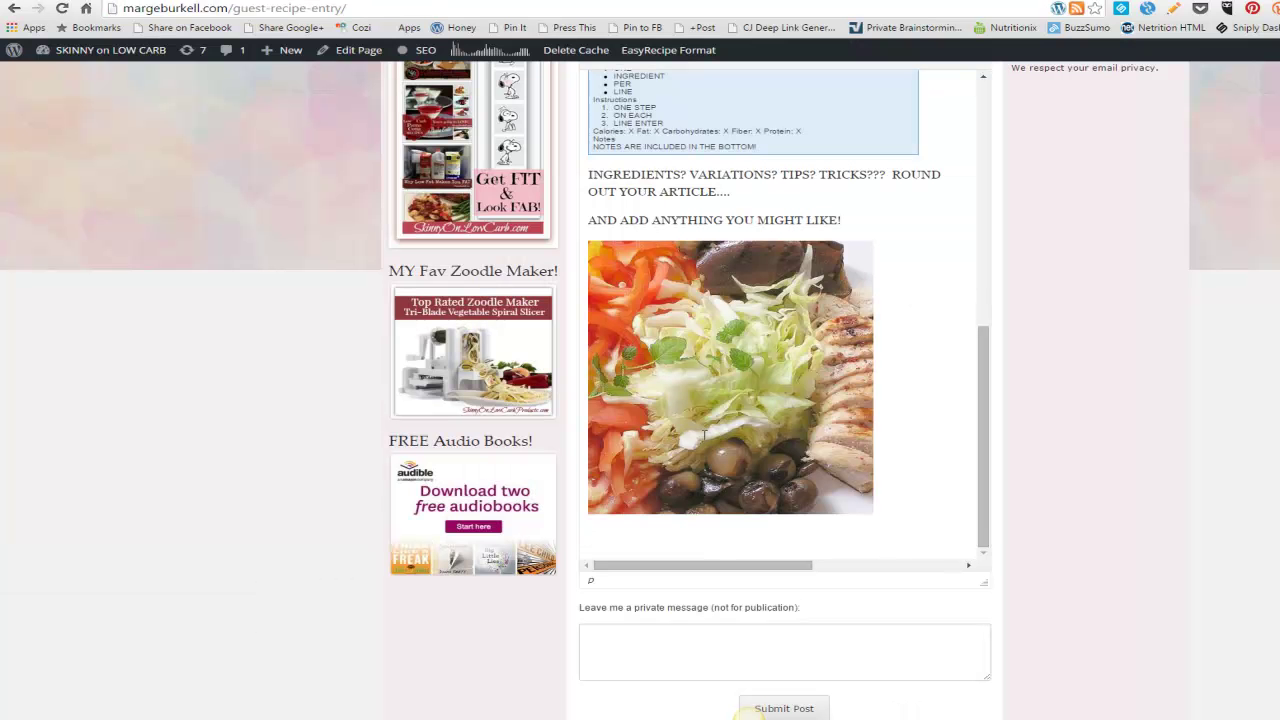
key("ctrl+v")
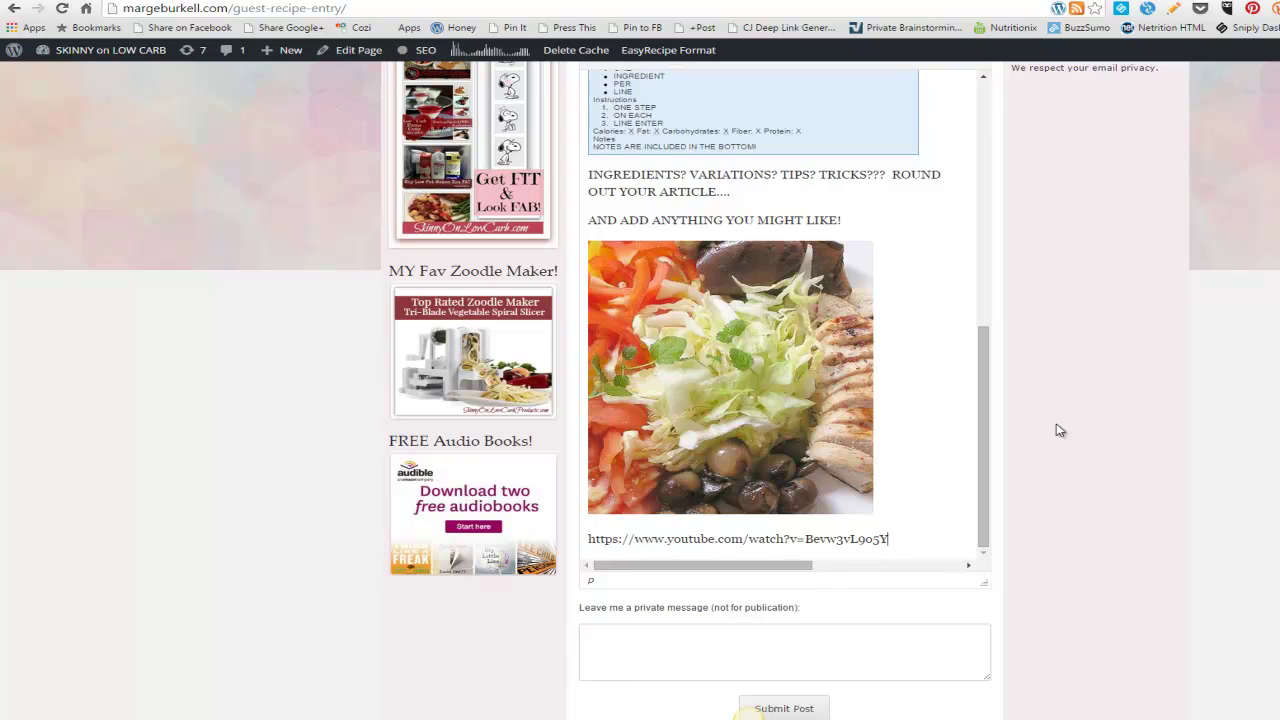
- Enlarge the editor and add a paragraph below the video link reading "WRAPUP! ONE PARAGRAPH WRAPPING UP THE ARTICLE & RECIPE."
left_click_drag(984, 582, 983, 621)
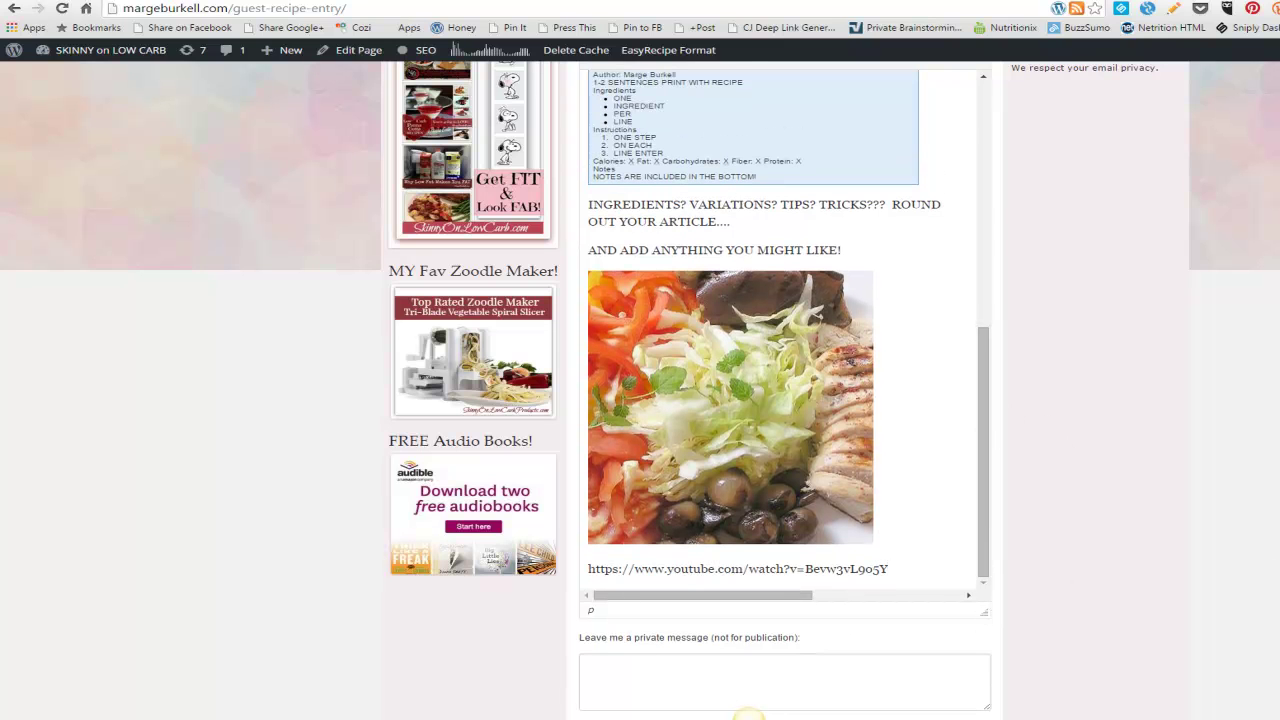
scroll(1188, 486, "down", 1)
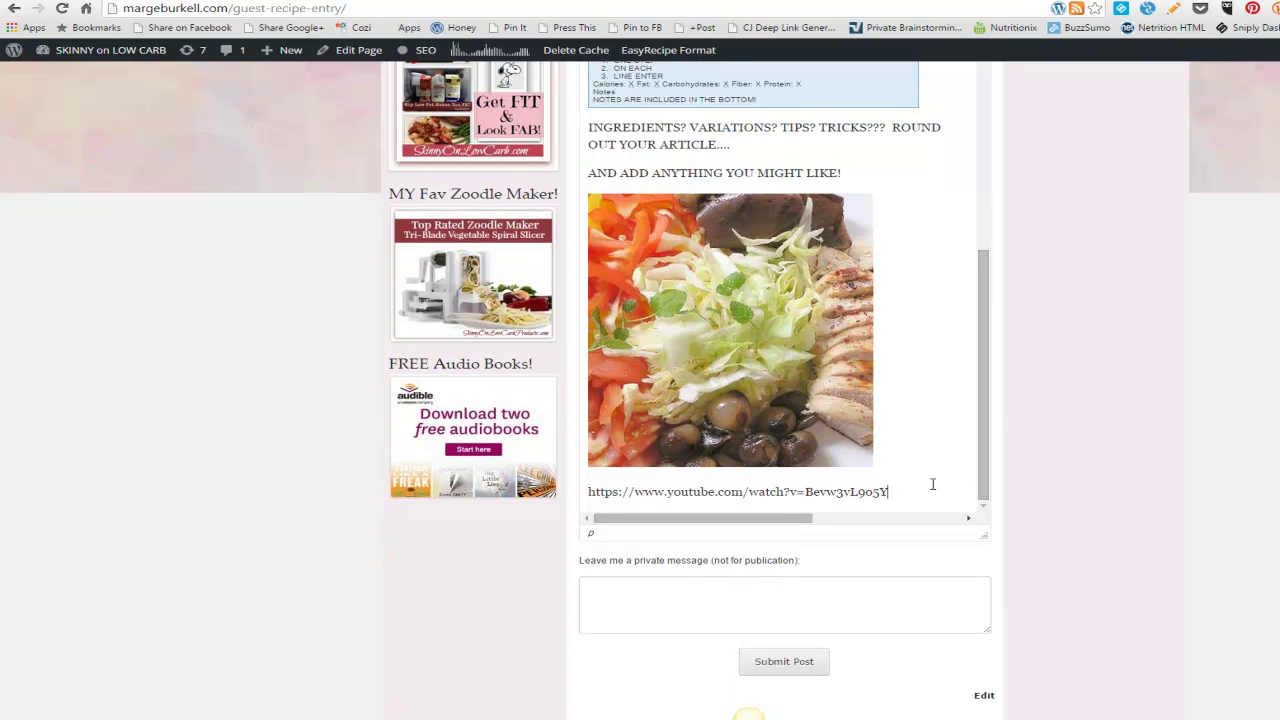
key("Return")
type("WRAP")
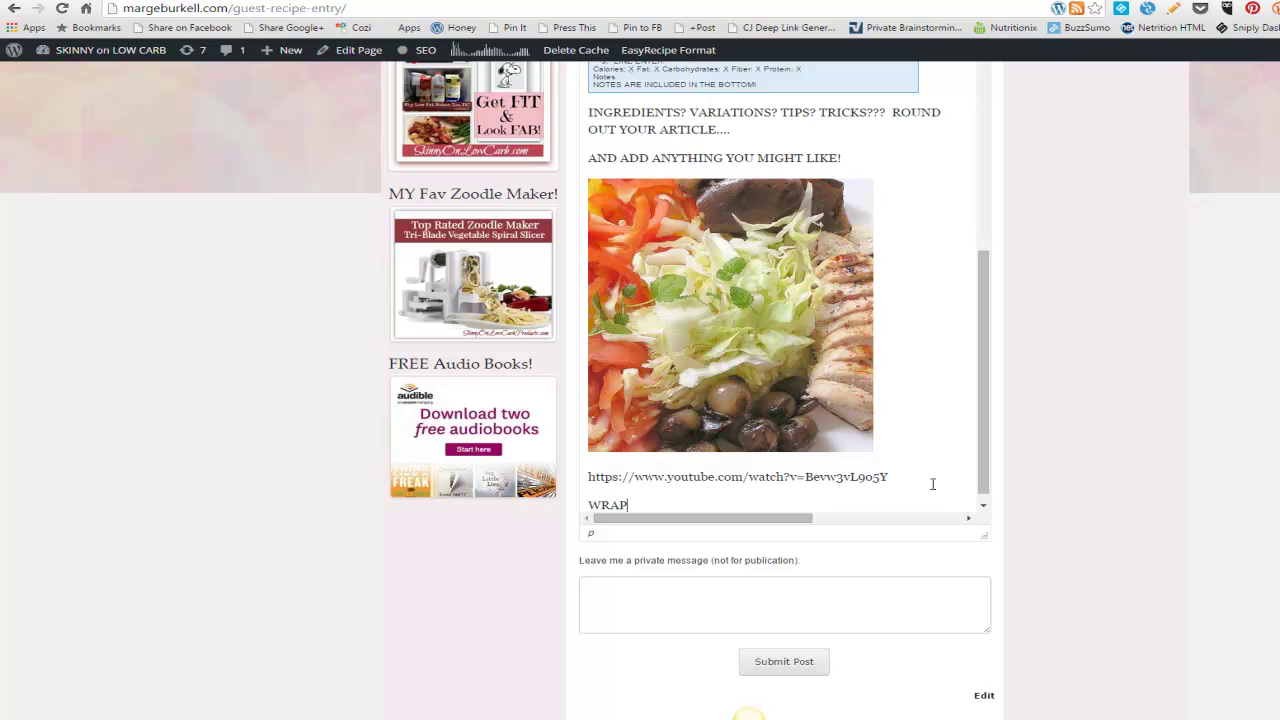
type("UP! ONE PARAGRAPH WRAPPIN")
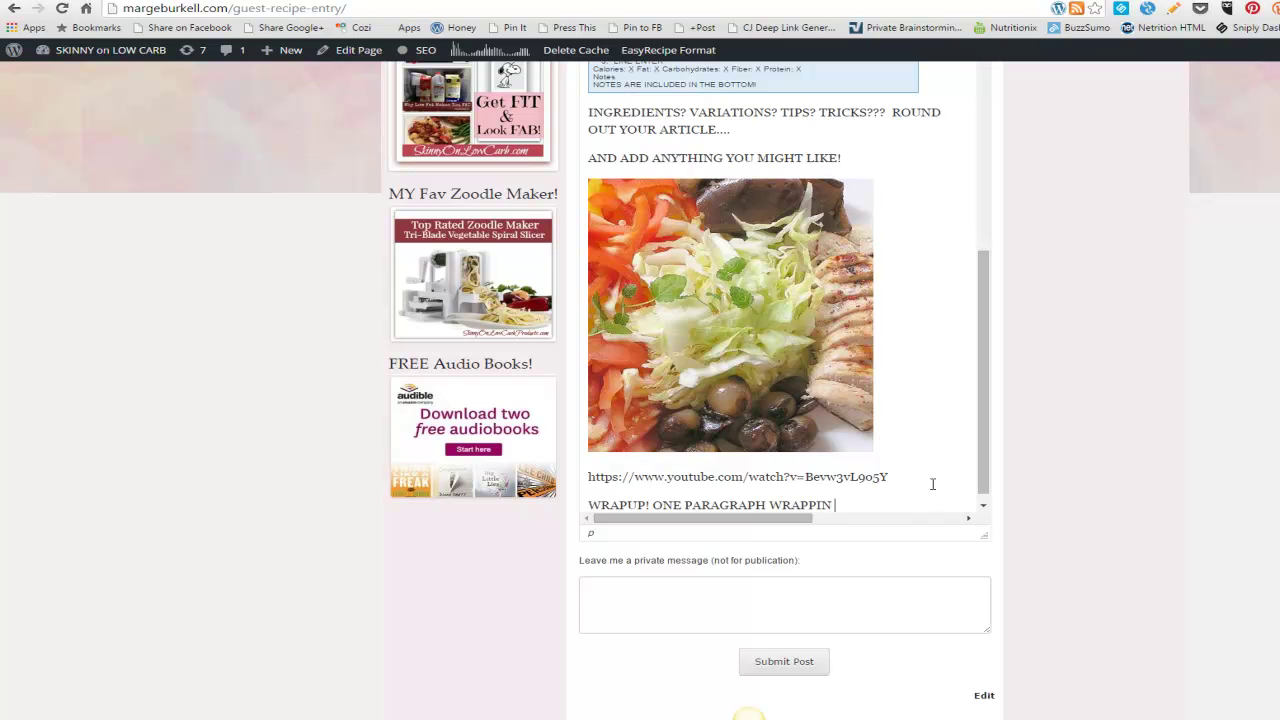
type("G UP THE ARTICLE & RECIPE.")
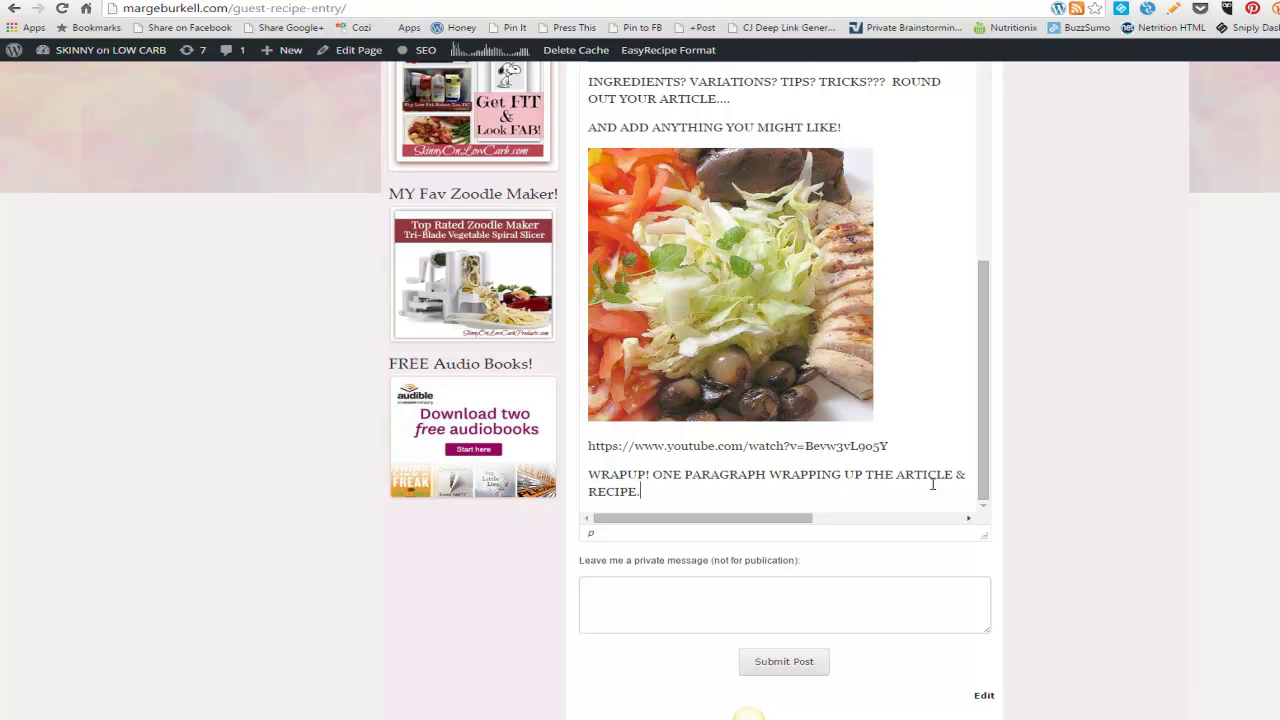
- Sign off the post with the author's full name and, on a separate line, "SkinnyOnLowCarb.com"
key("Return")
type("Marge Burk")
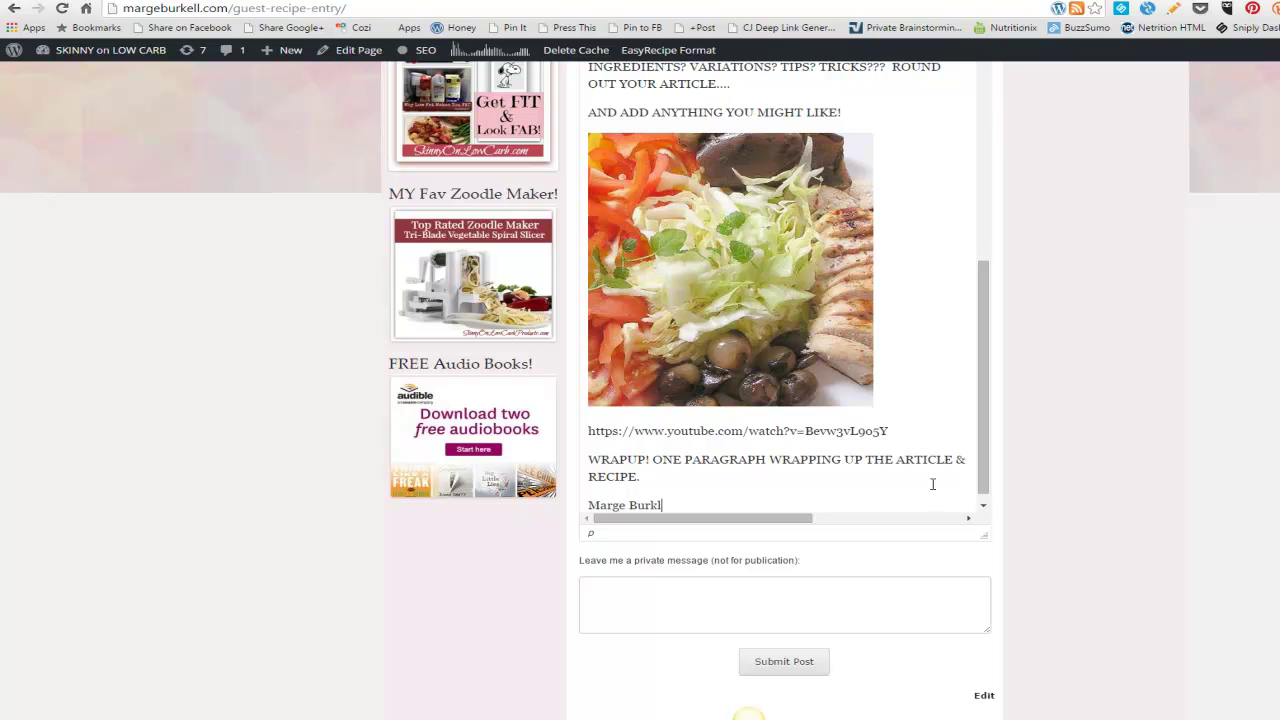
type("ell")
key("Return")
type("S")
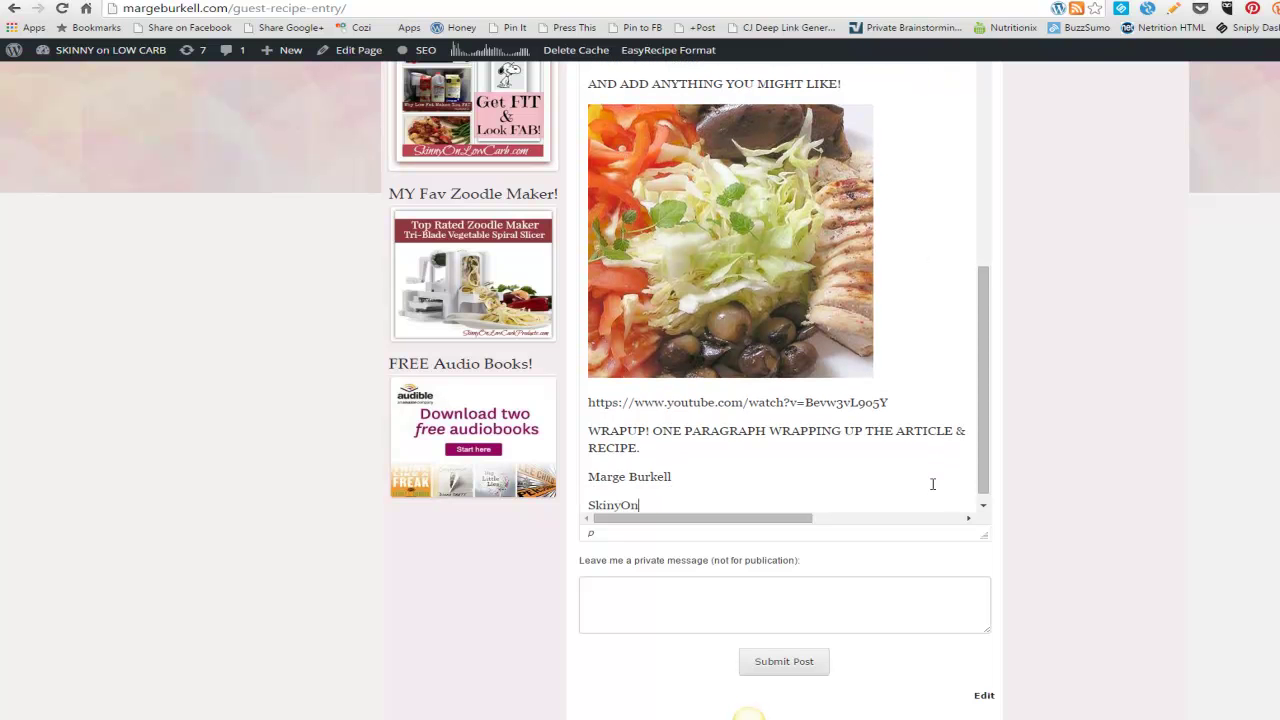
type("kinnyOnLowCarb.com")
- Link the "SkinnyOnLowCarb.com" text to the author's website address, set to open in a new window or tab
left_click_drag(730, 507, 587, 503)
scroll(748, 714, "up", 2)
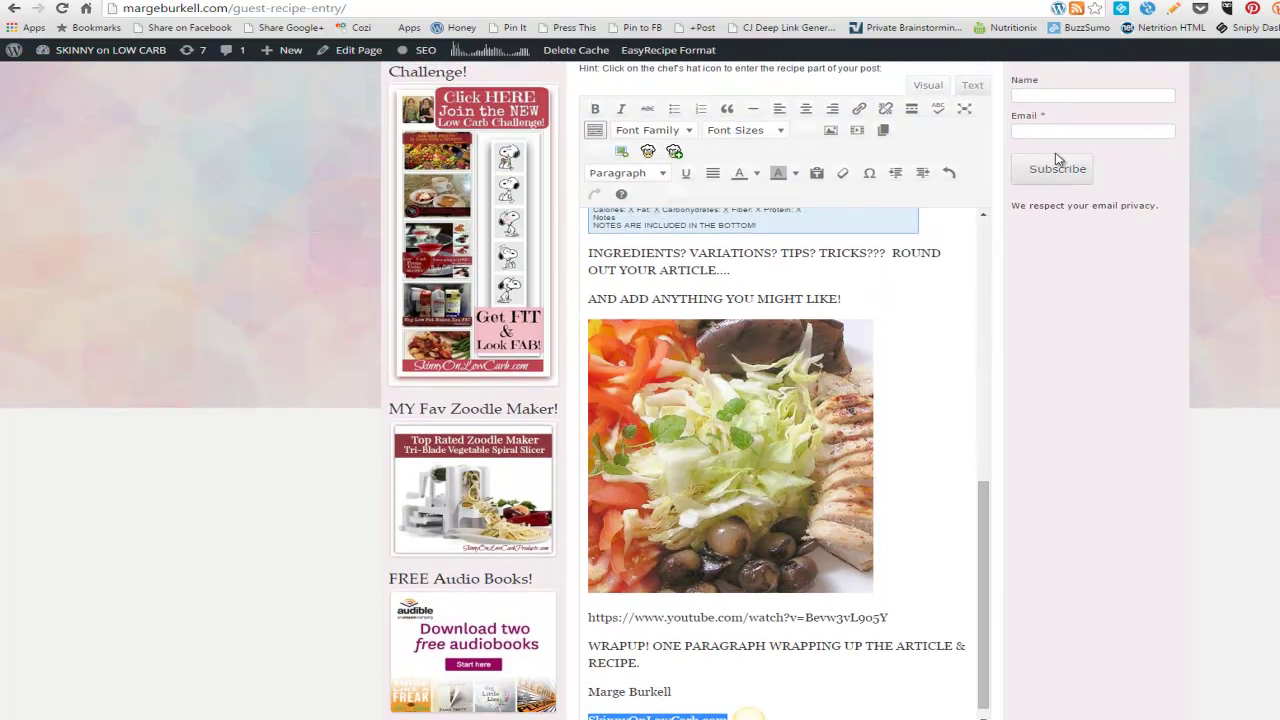
left_click(859, 108)
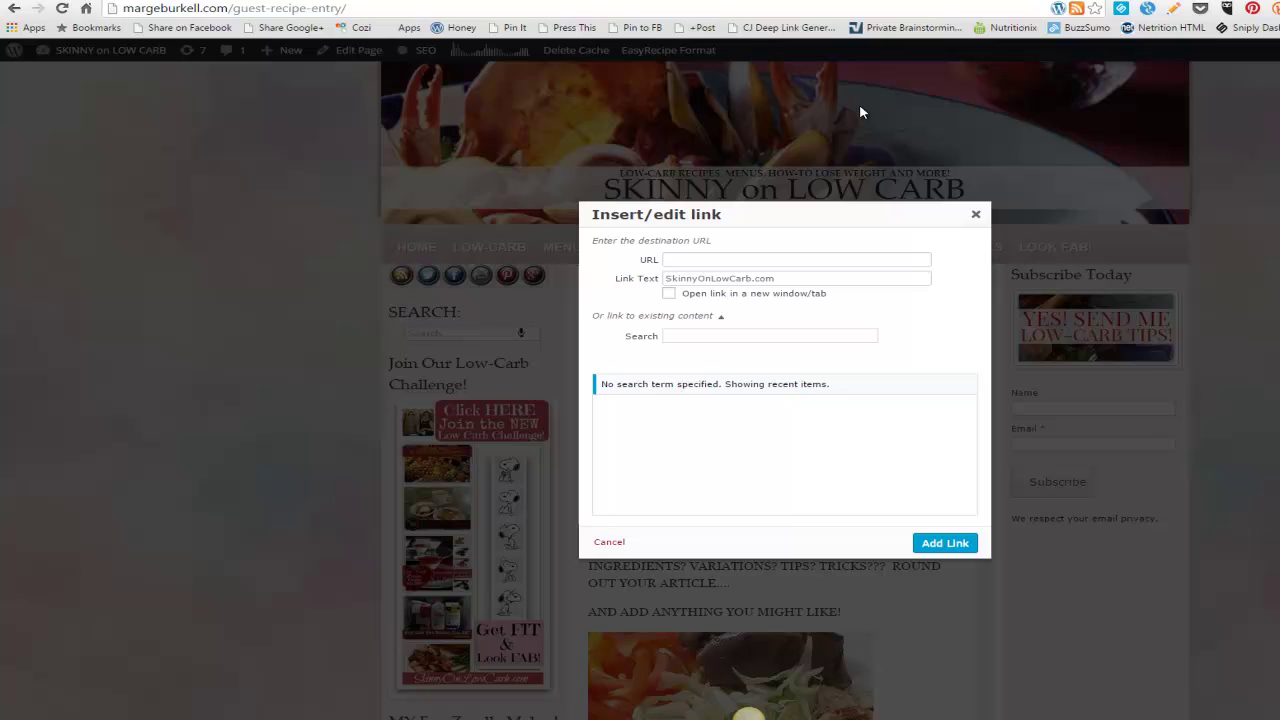
left_click(815, 257)
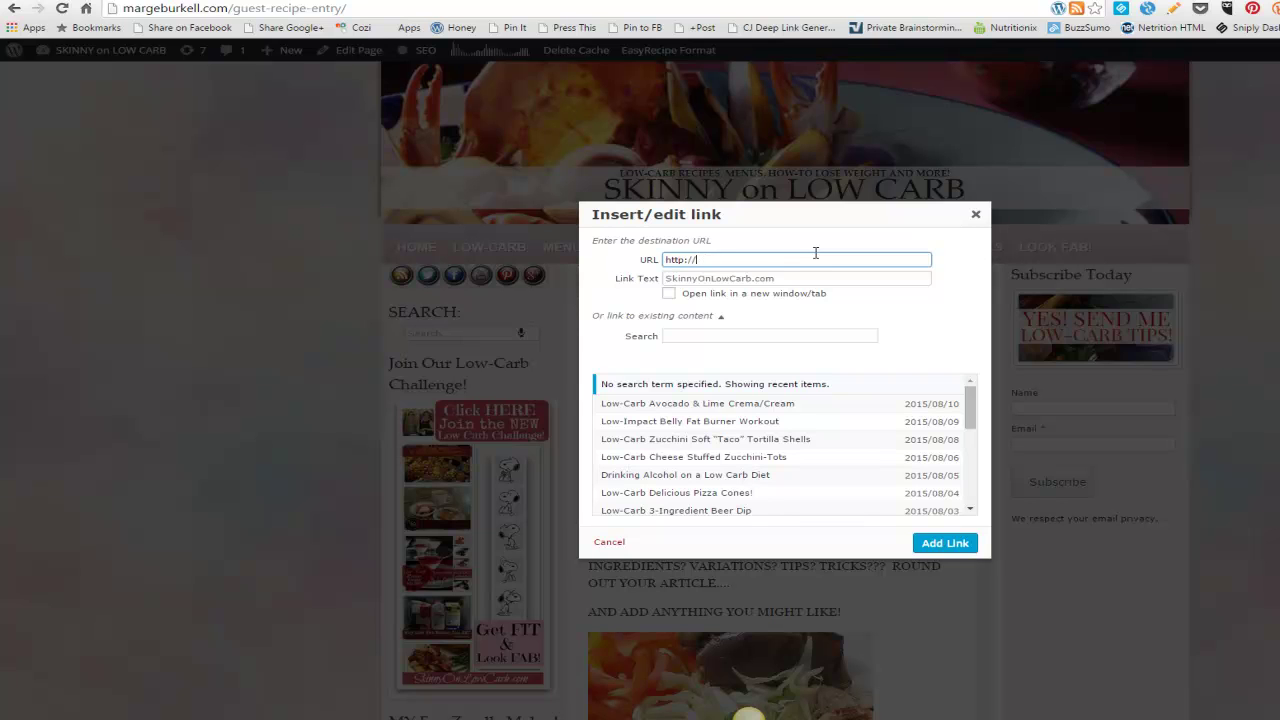
type("rgeBurkell.com")
left_click(669, 293)
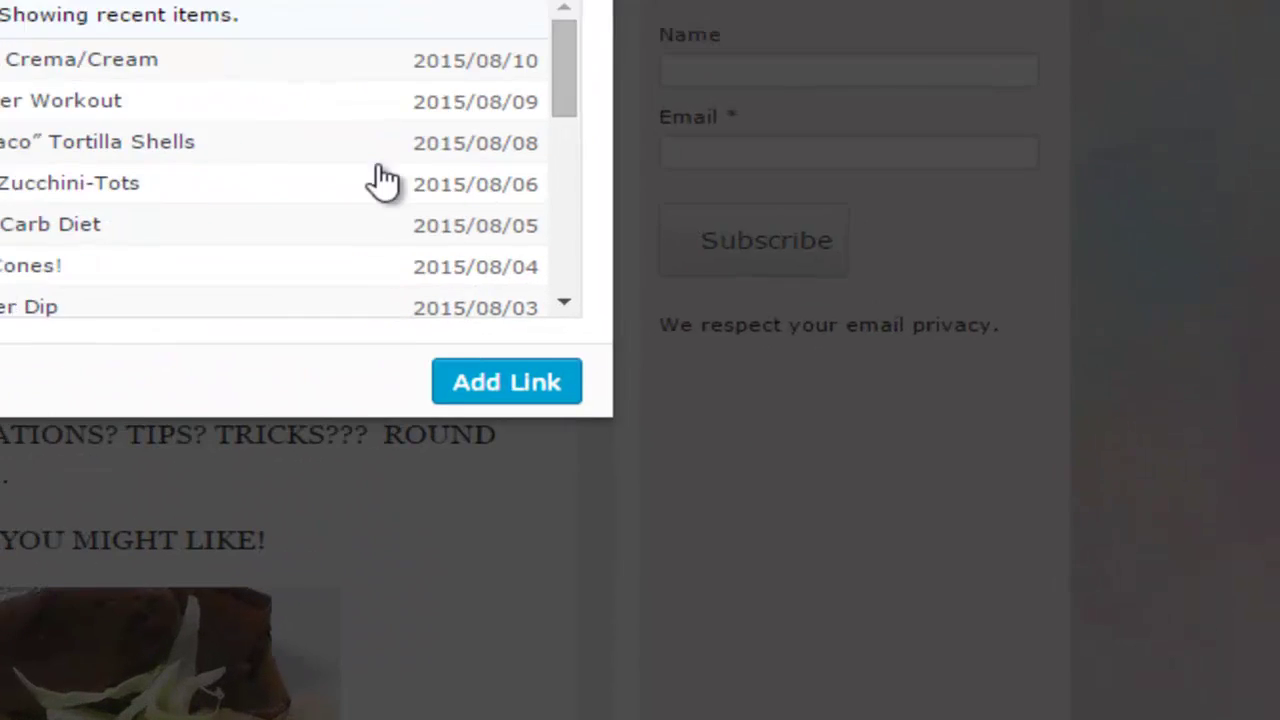
left_click(523, 389)
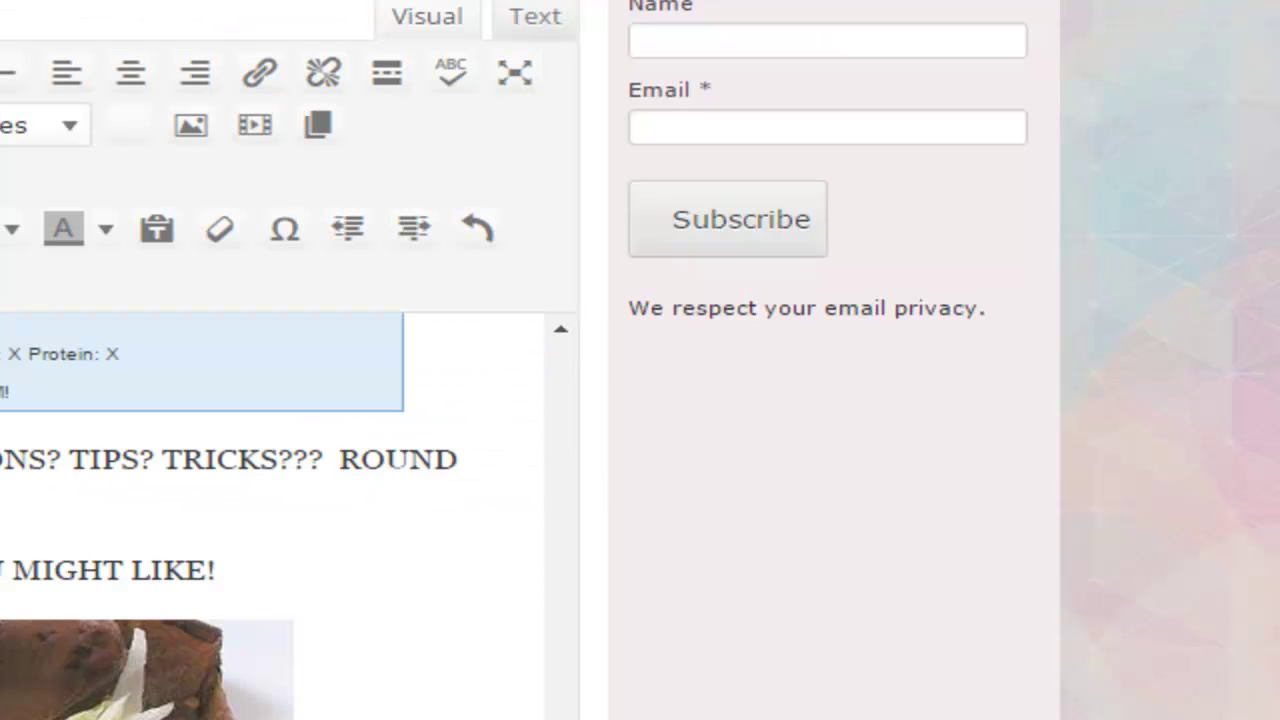
- Write a short private message to the site owner and submit the post
scroll(640, 360, "down", 5)
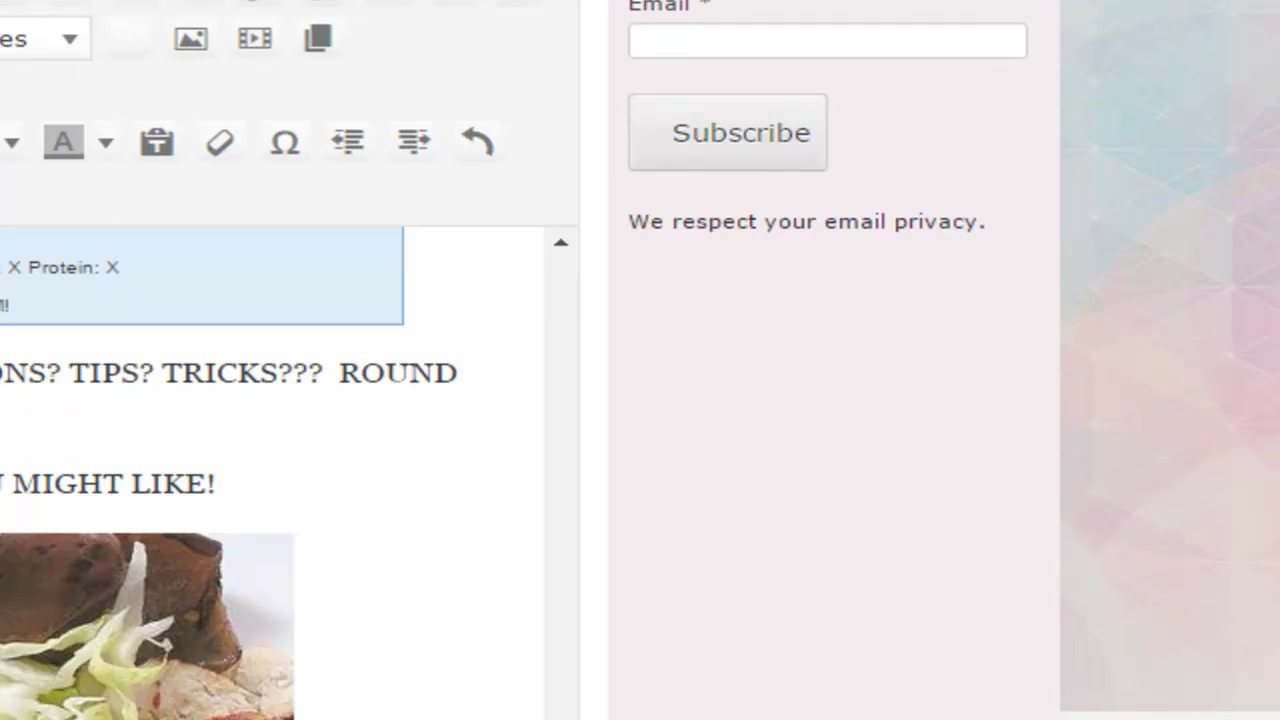
scroll(290, 360, "down", 2)
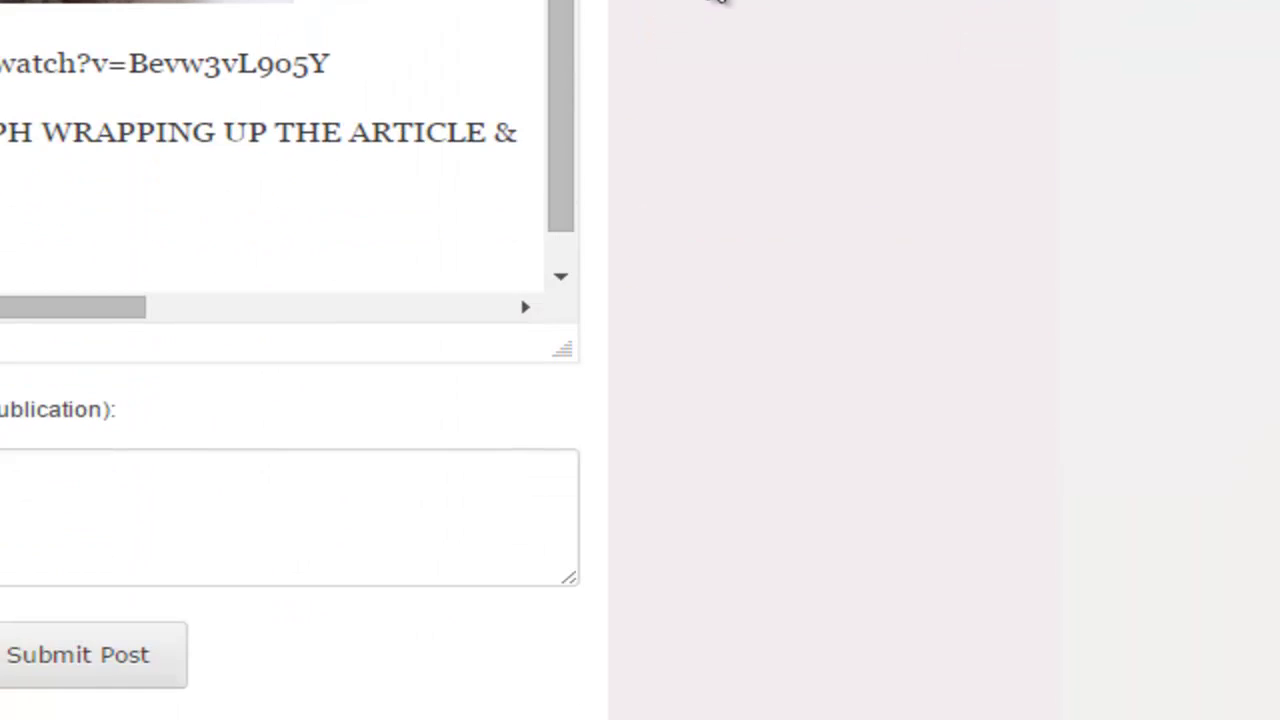
scroll(531, 326, "down", 1)
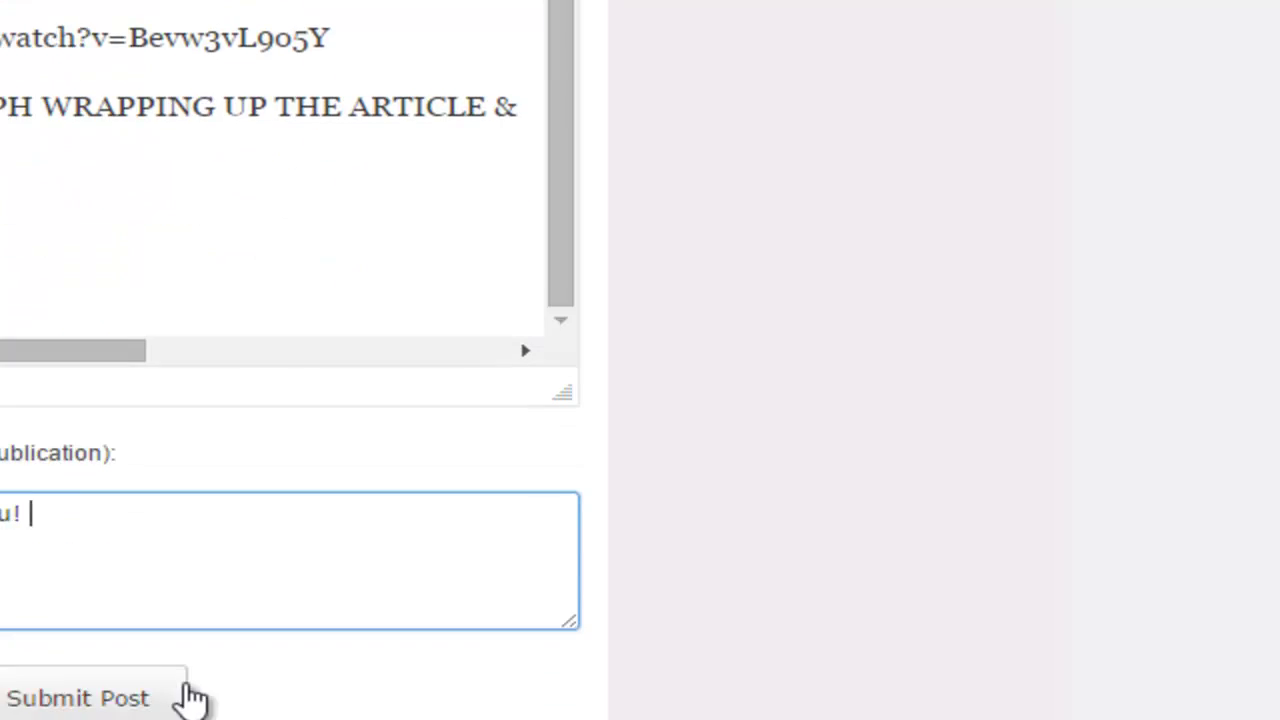
left_click(157, 570)
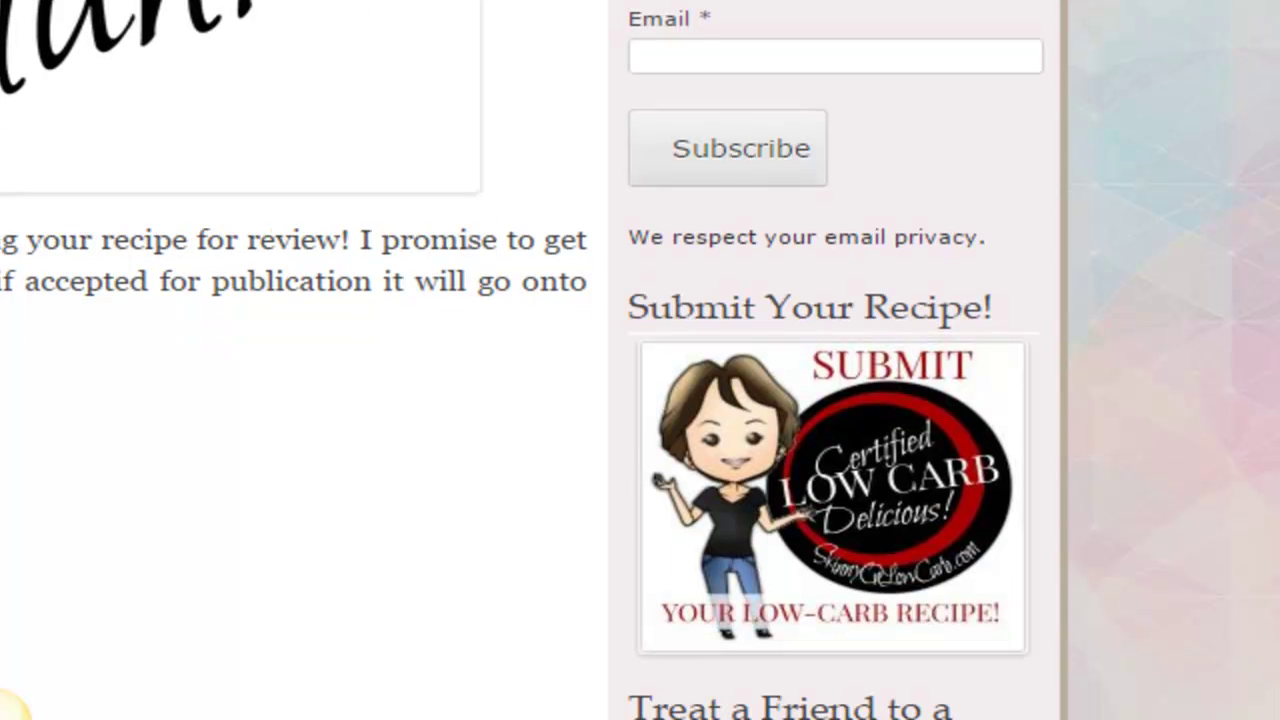
- Review the submitted post on the thank-you page, from the intro through the images and recipe card
scroll(2, 717, "down", 5)
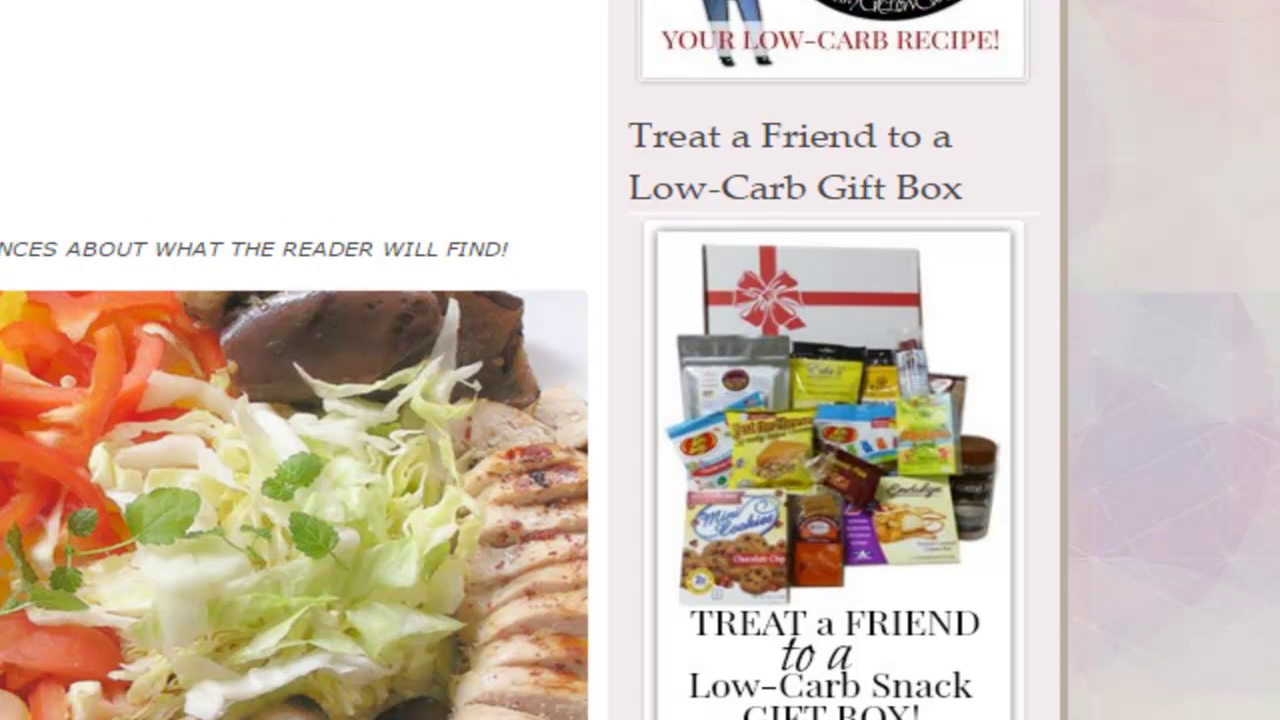
scroll(634, 360, "down", 3)
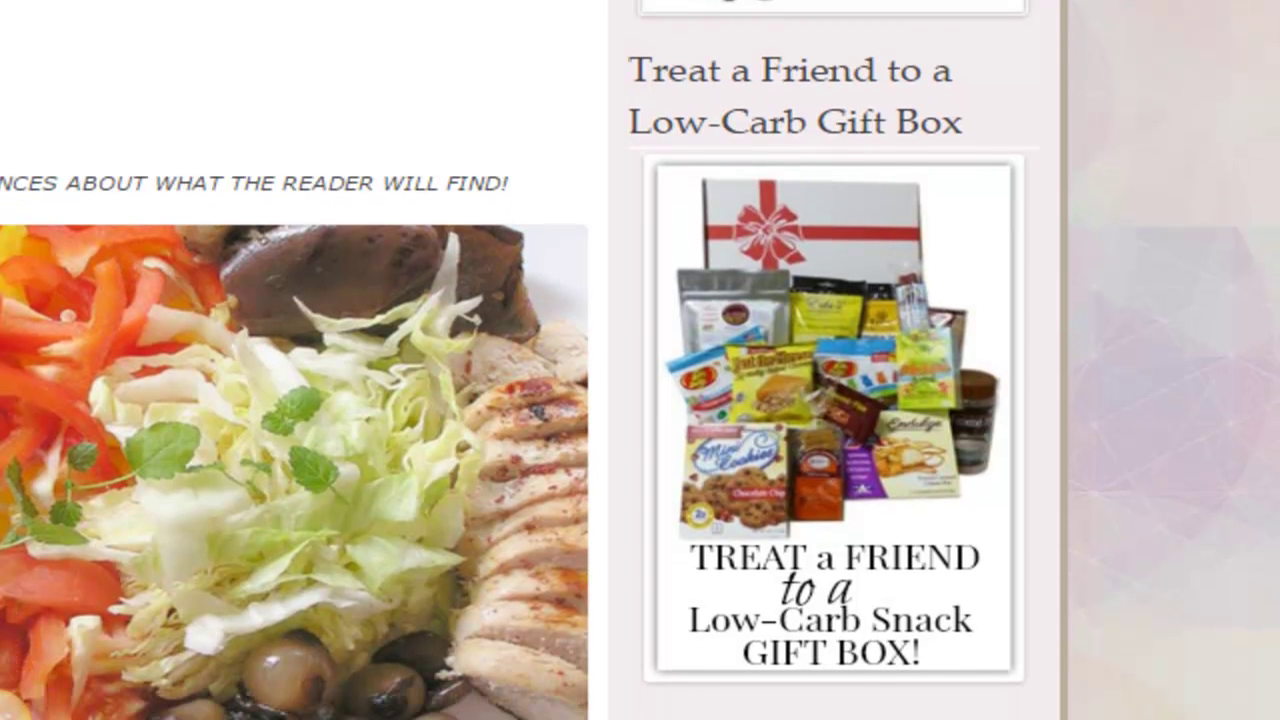
scroll(634, 360, "down", 2)
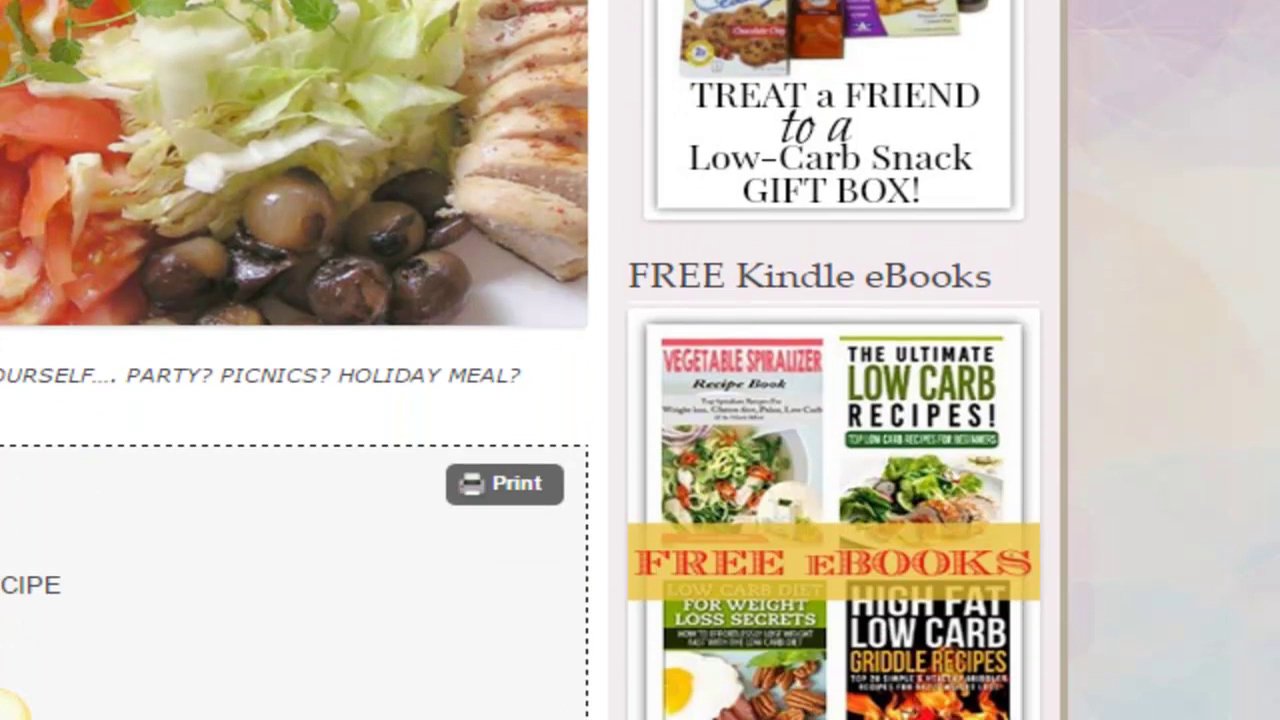
scroll(634, 360, "down", 7)
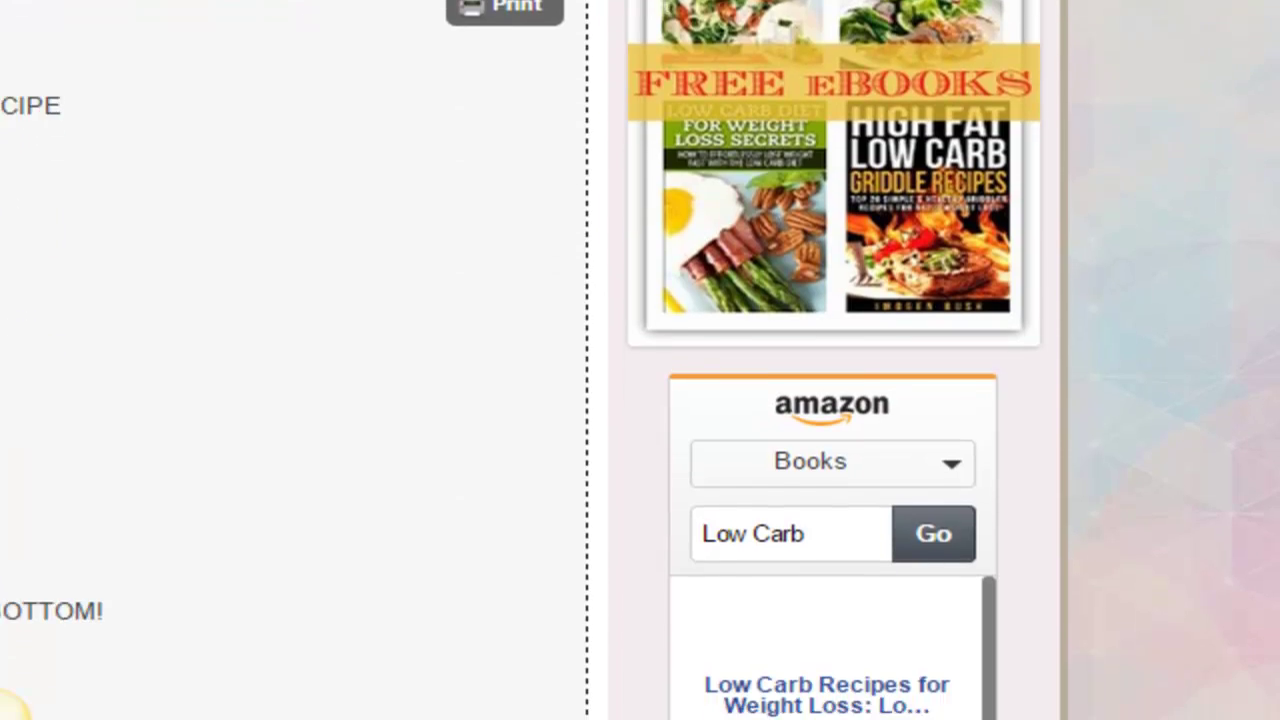
scroll(634, 360, "down", 4)
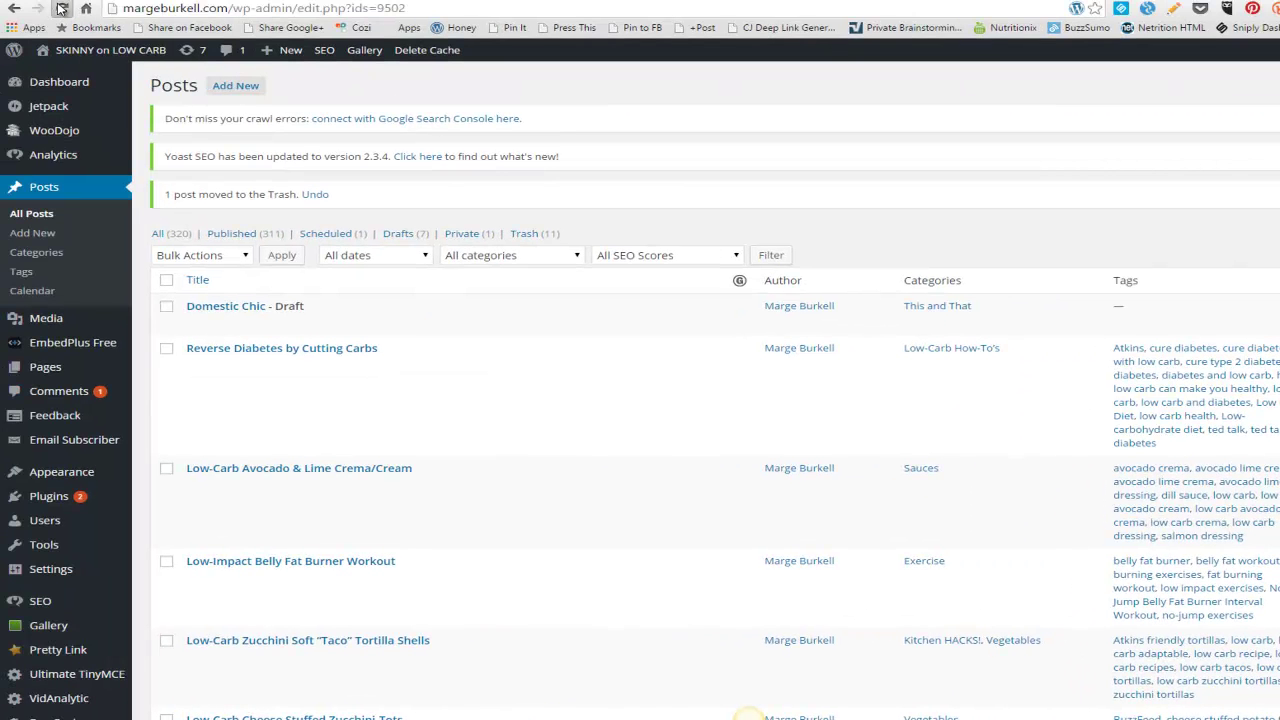
- Refresh the WordPress Posts list and preview the pending post "TITLE"
left_click(61, 8)
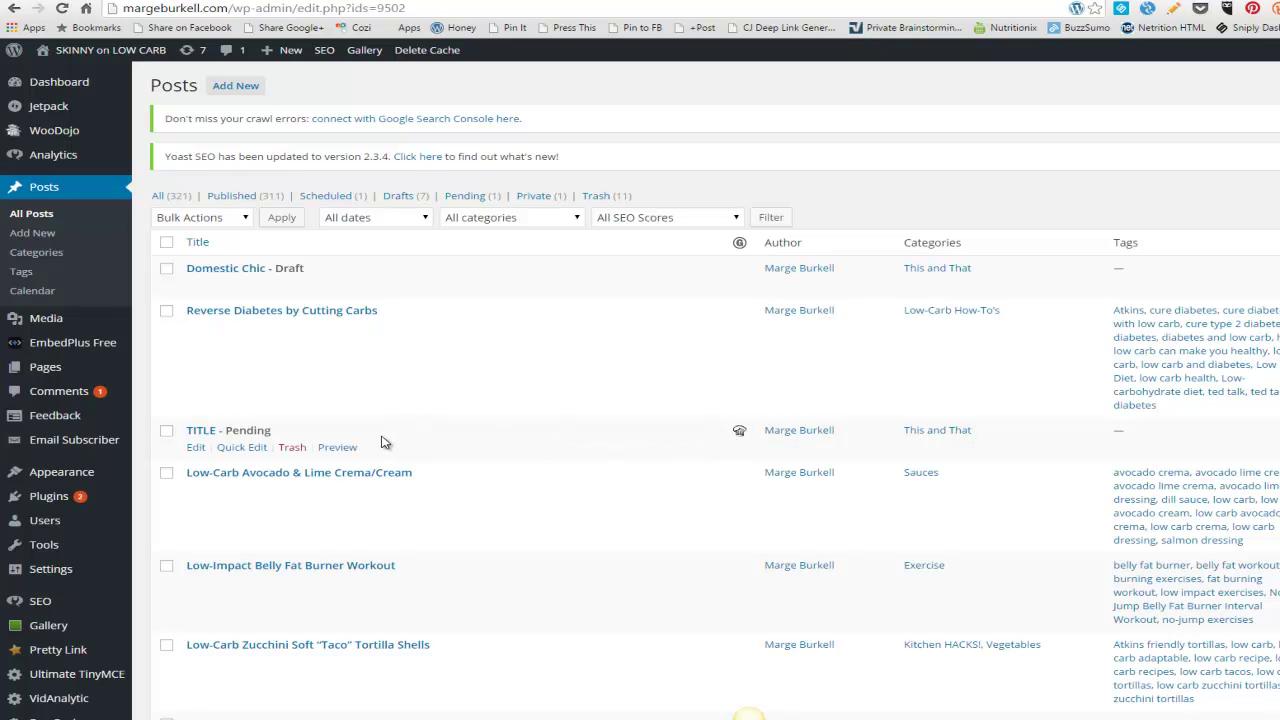
left_click(337, 447)
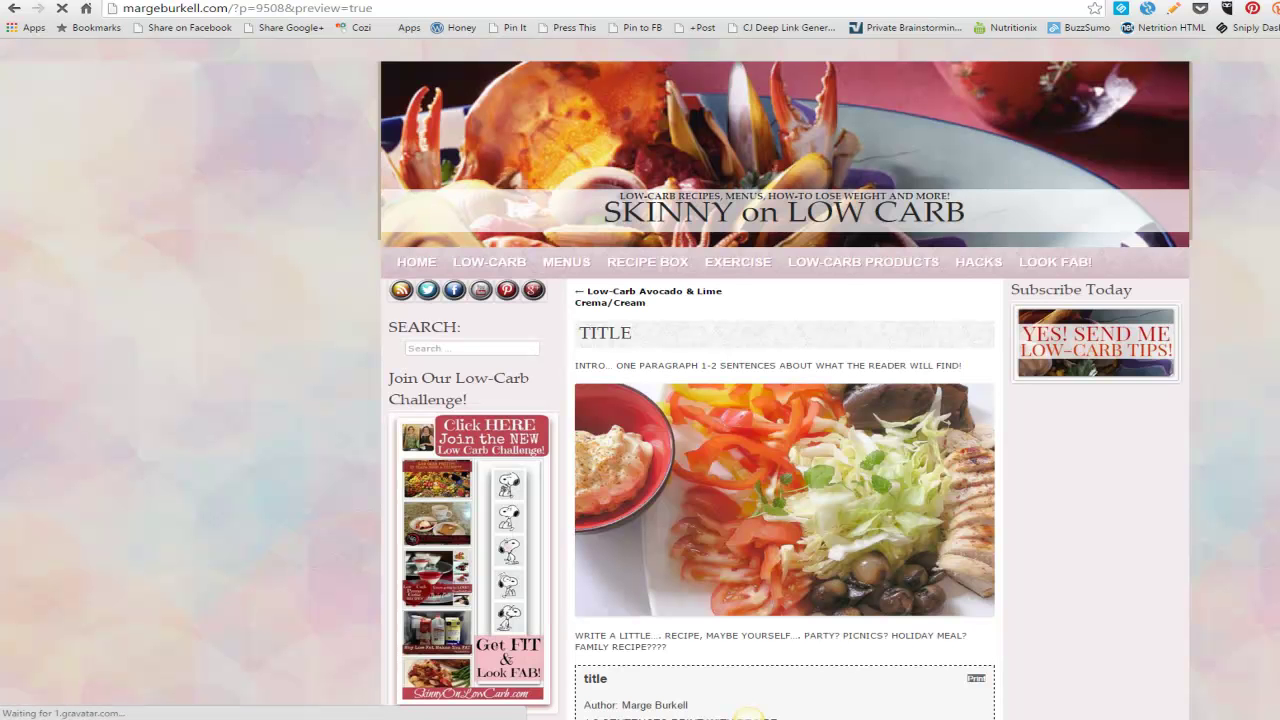
- Review the previewed post from the intro through the recipe card and second image to the embedded video and sign-off
scroll(752, 718, "down", 3)
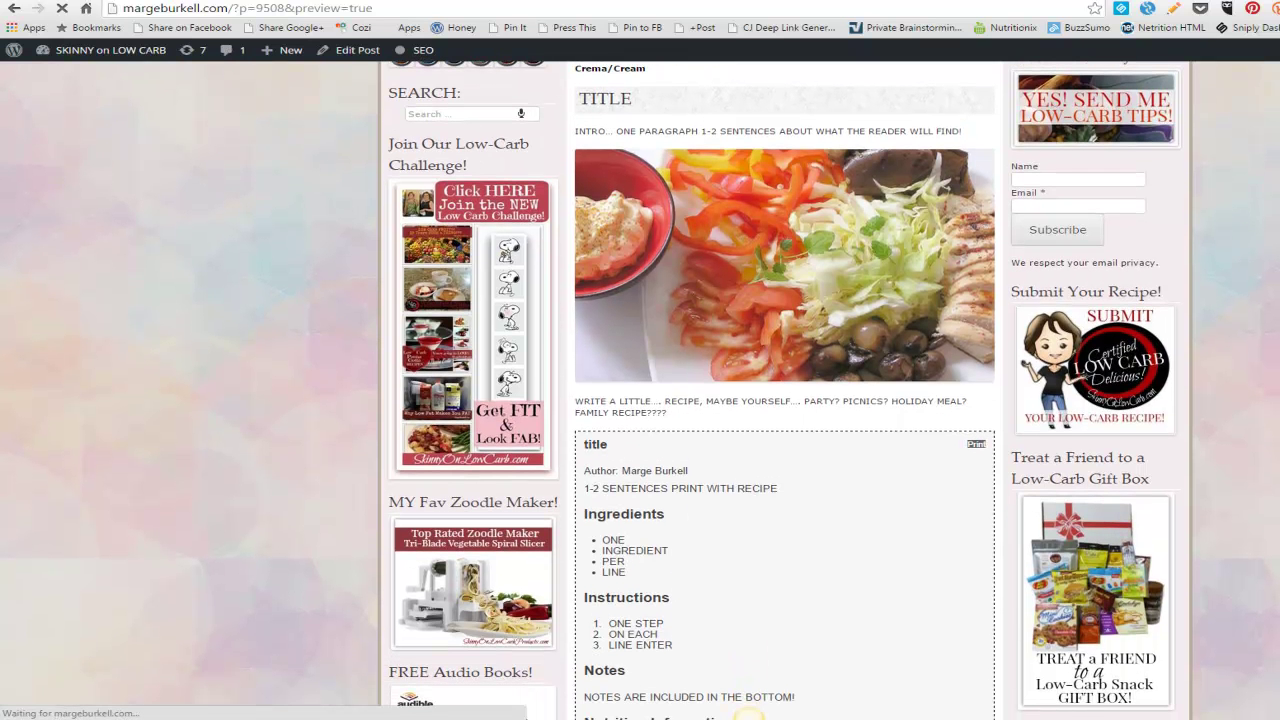
scroll(750, 714, "down", 2)
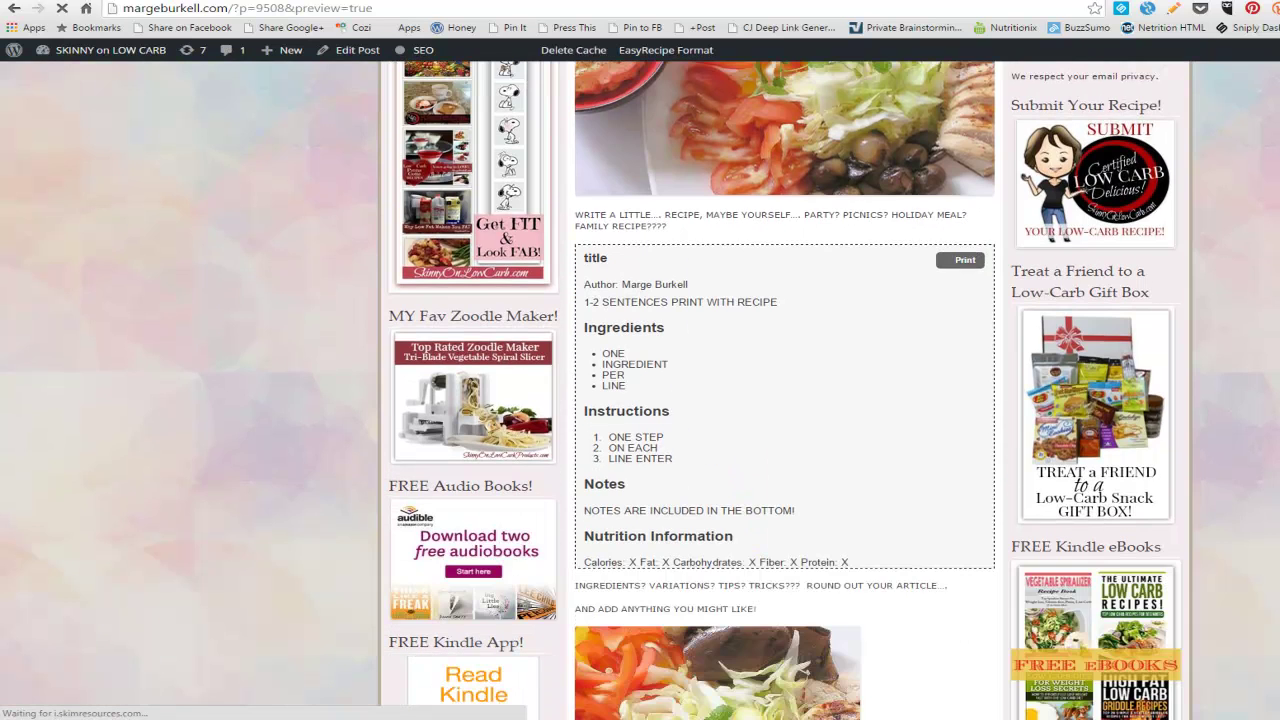
scroll(750, 714, "down", 2)
scroll(763, 163, "down", 1)
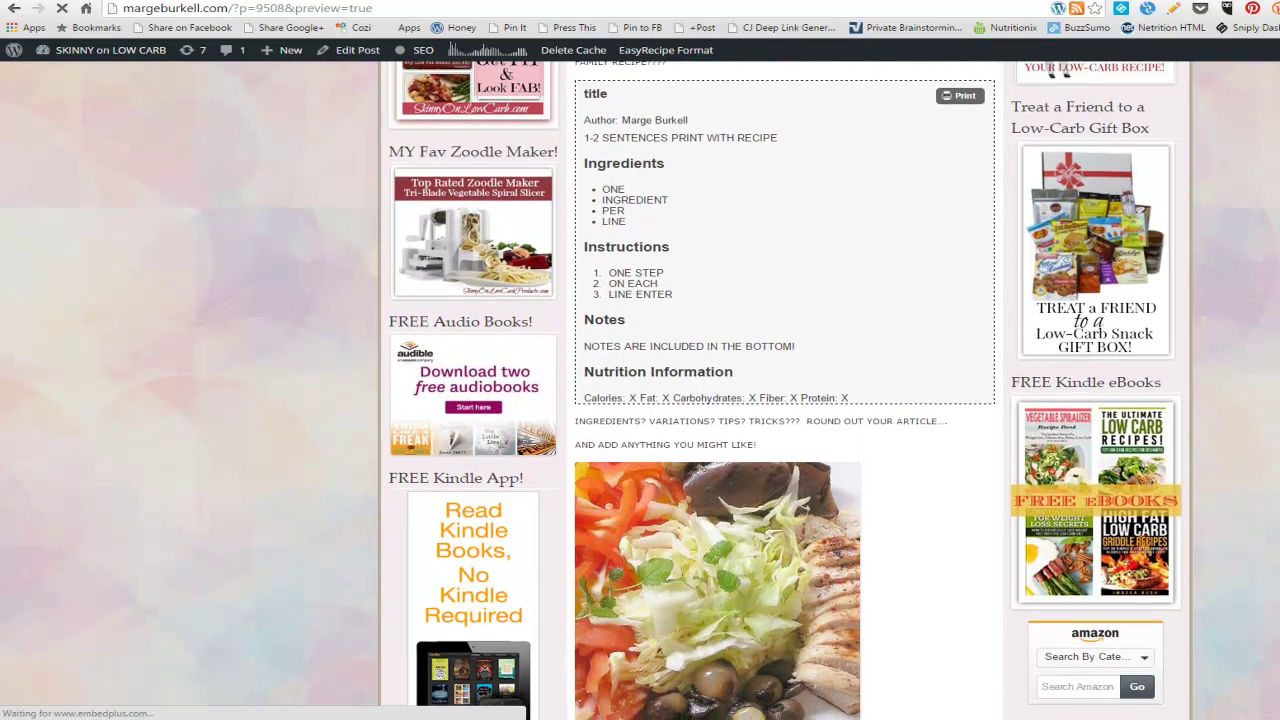
scroll(763, 163, "down", 1)
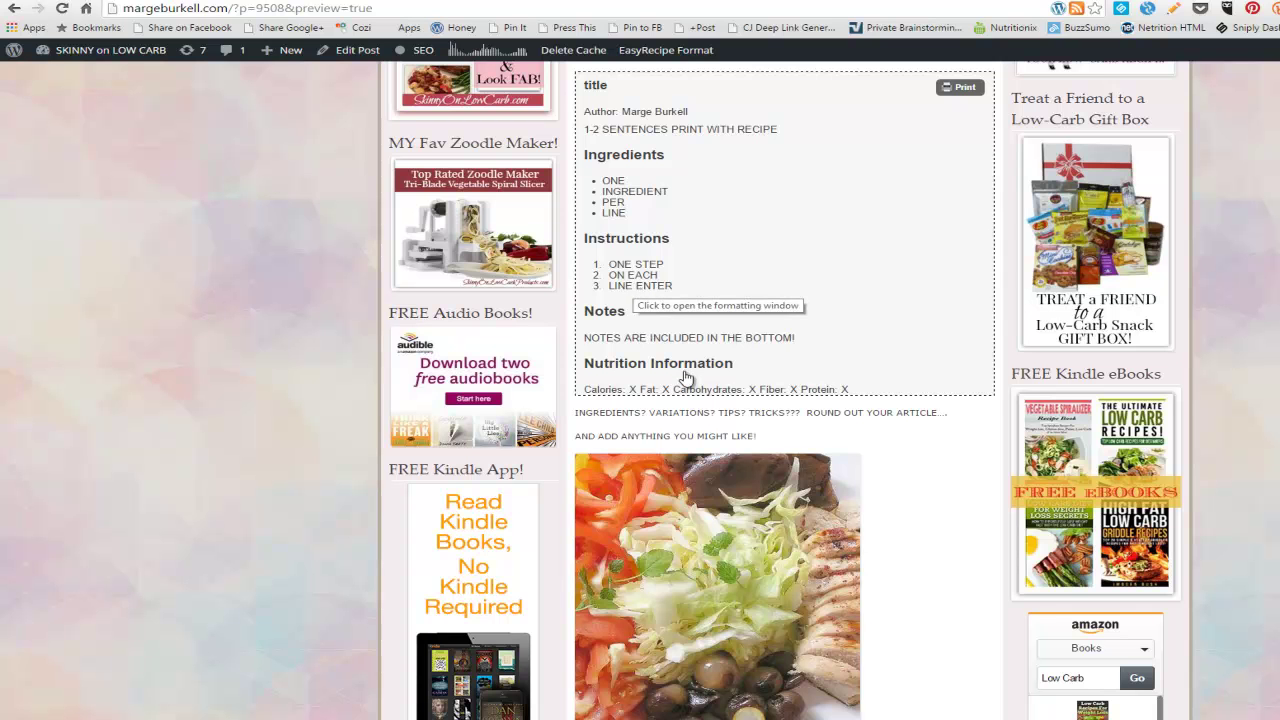
scroll(640, 390, "down", 3)
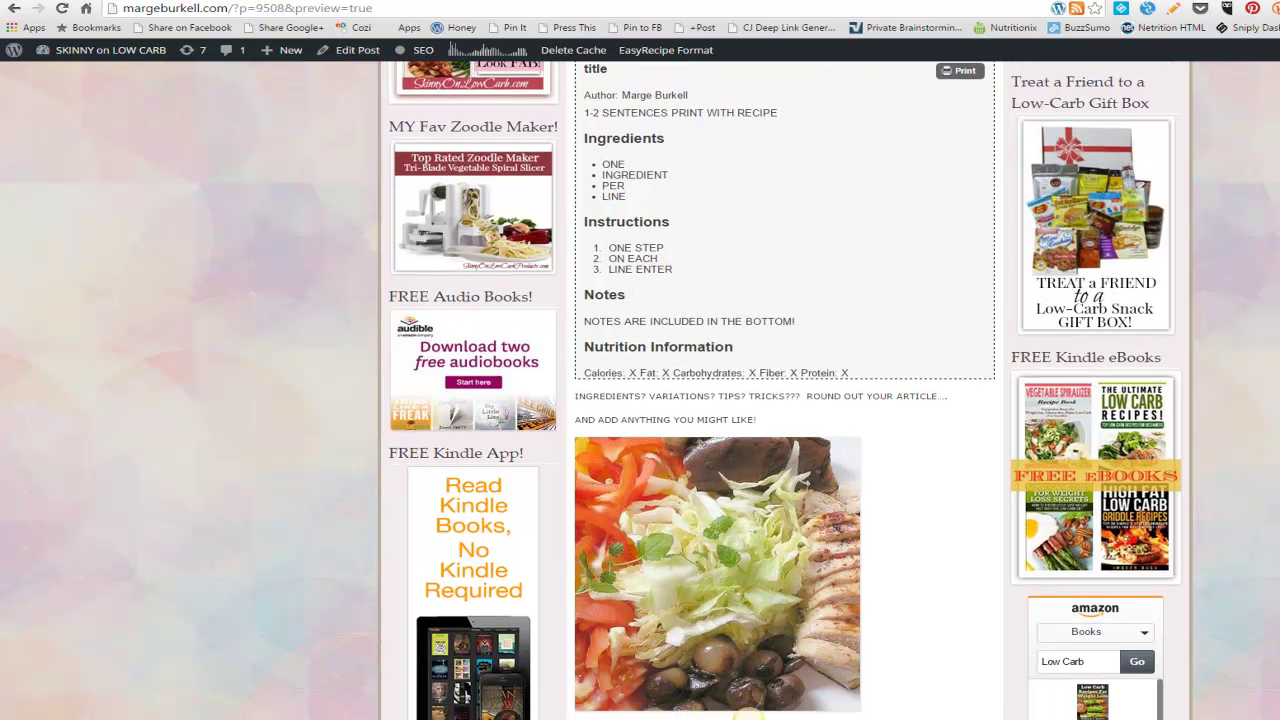
scroll(640, 390, "down", 1)
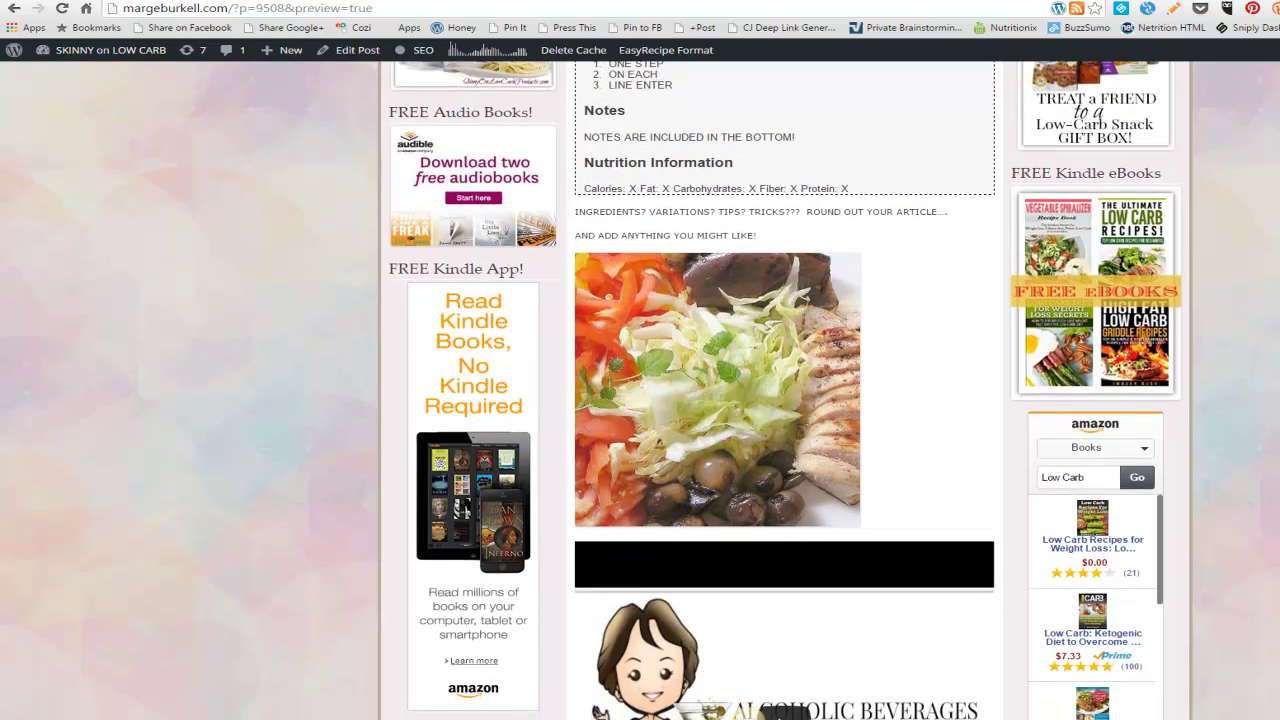
scroll(640, 390, "down", 2)
scroll(640, 390, "down", 4)
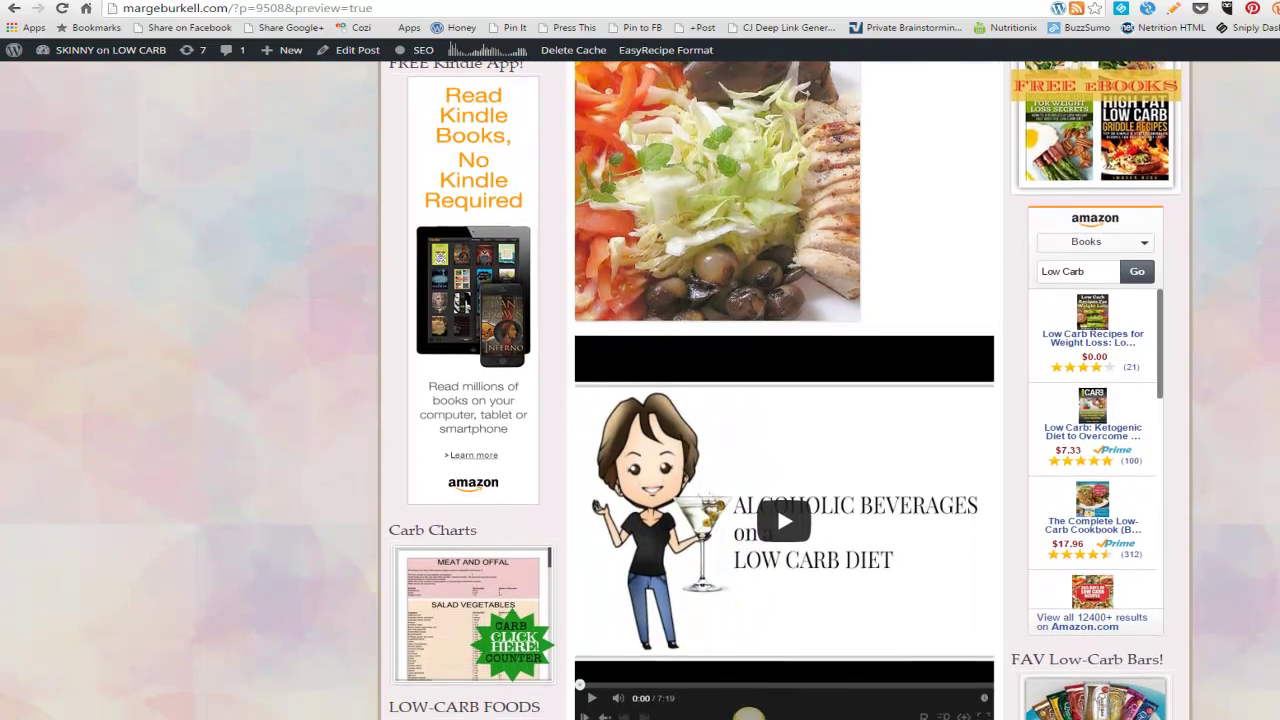
scroll(640, 390, "down", 1)
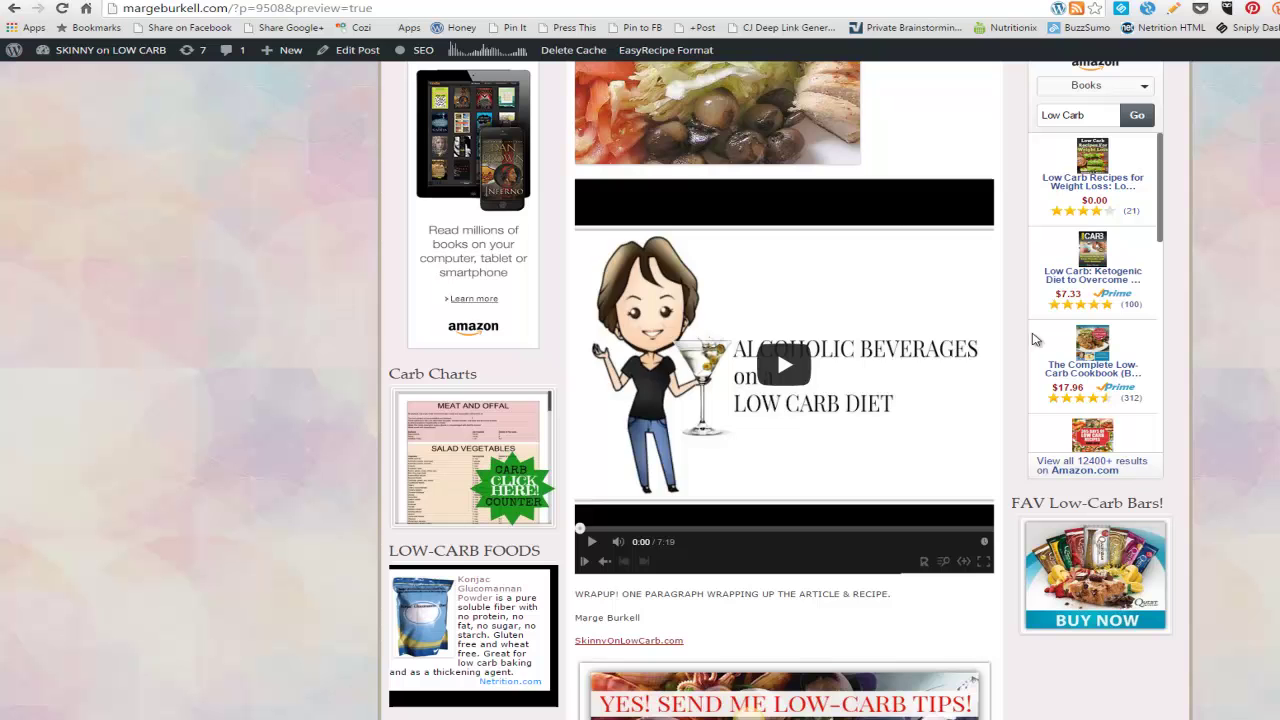
- Play the embedded video briefly, pause it, and test the "SkinnyOnLowCarb.com" link in the sign-off
left_click(810, 357)
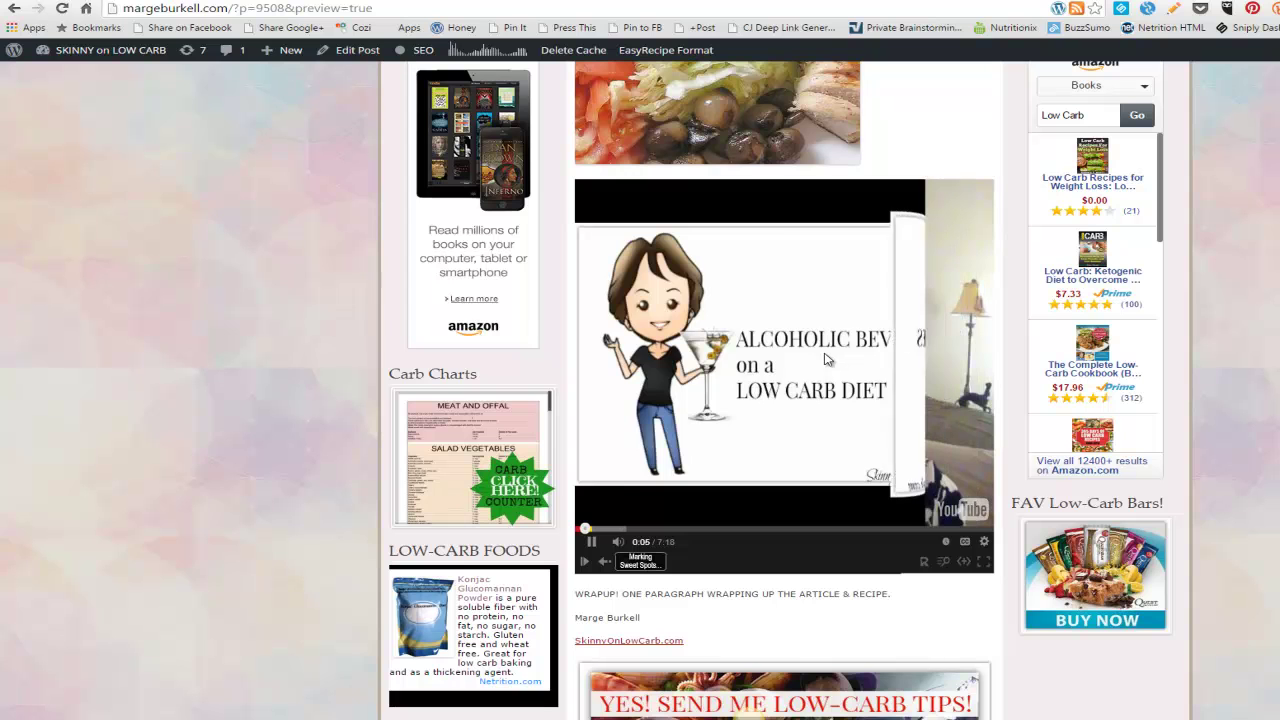
left_click(824, 356)
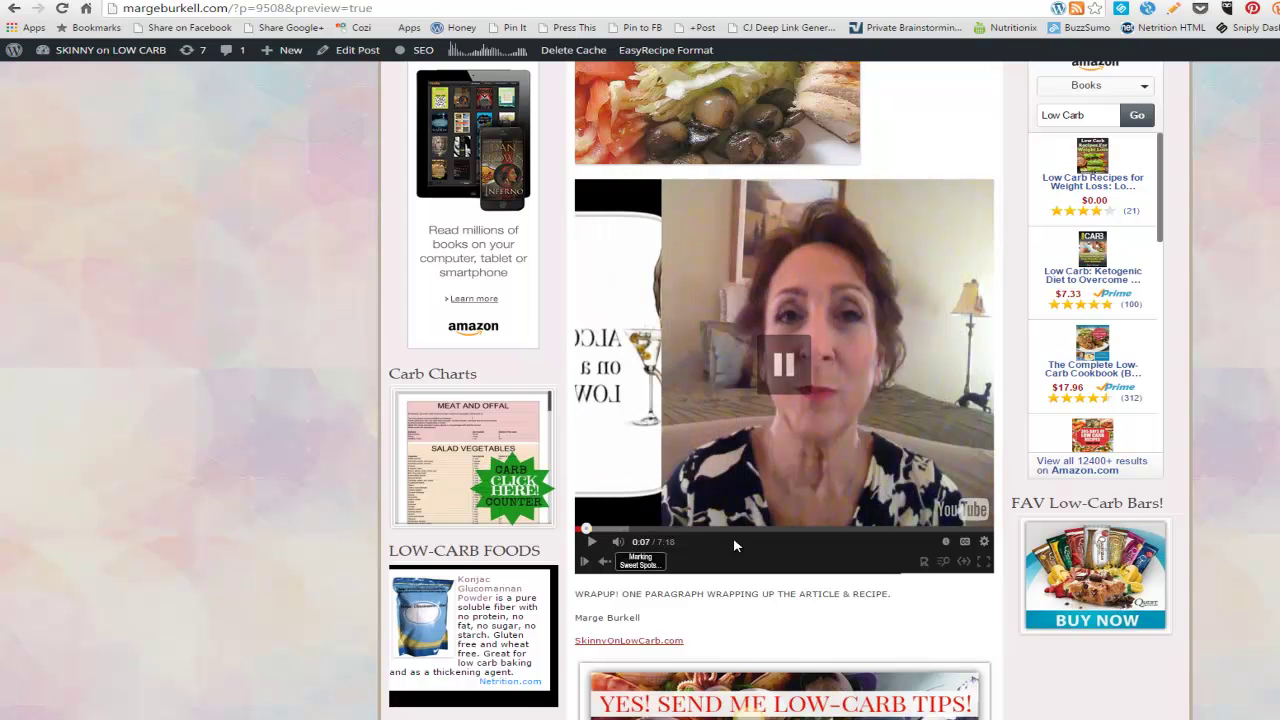
left_click(633, 643)
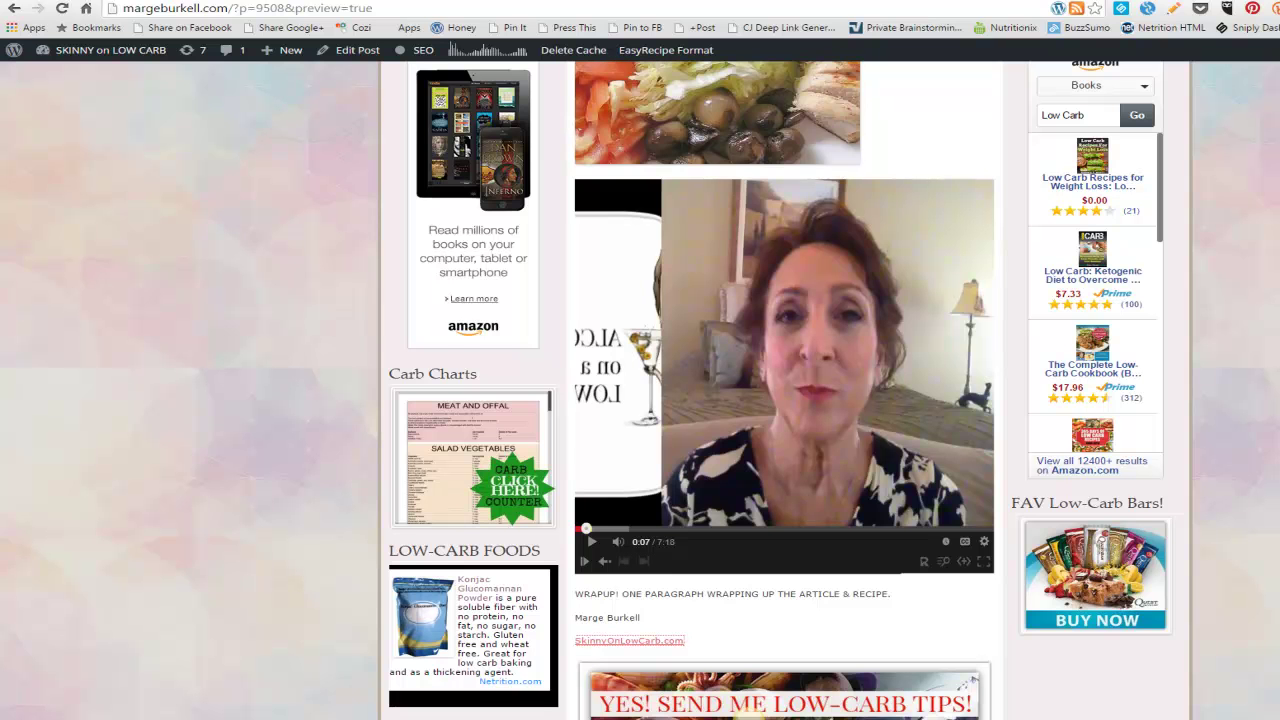
- Check the end of the previewed post below the sign-off and switch to the blog's Contact page
scroll(640, 390, "down", 2)
scroll(640, 390, "down", 1)
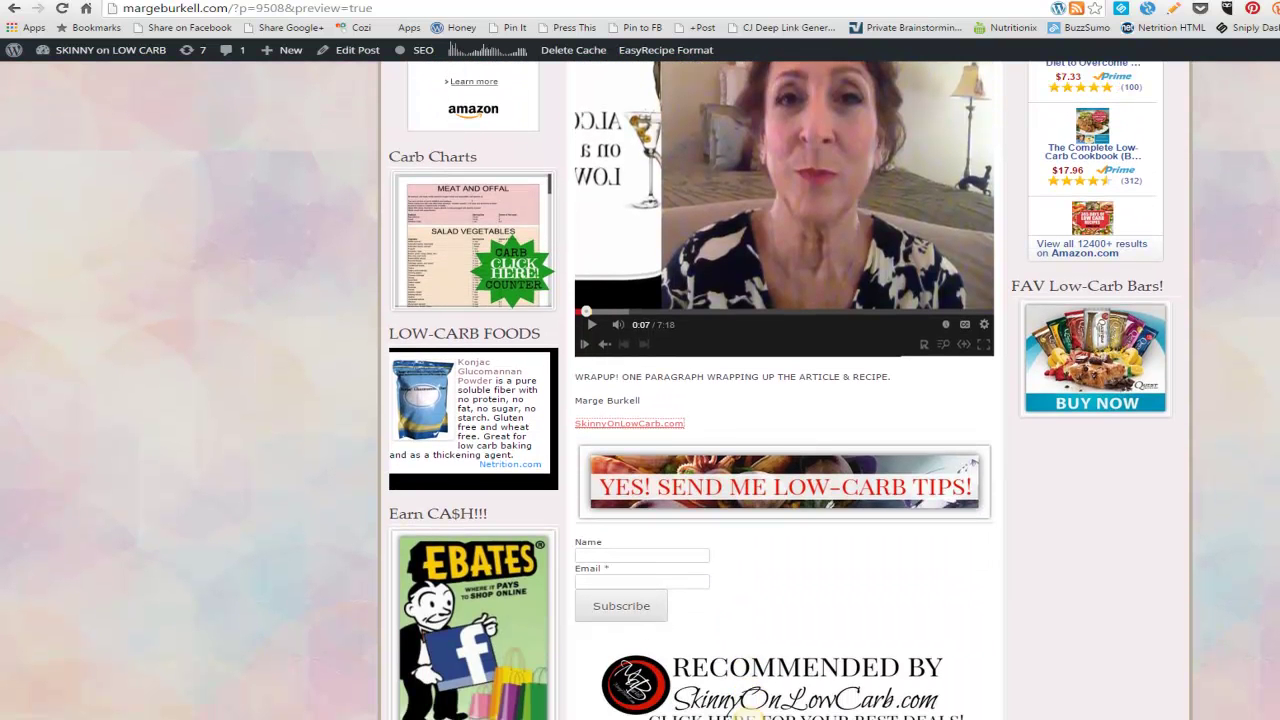
scroll(640, 390, "up", 5)
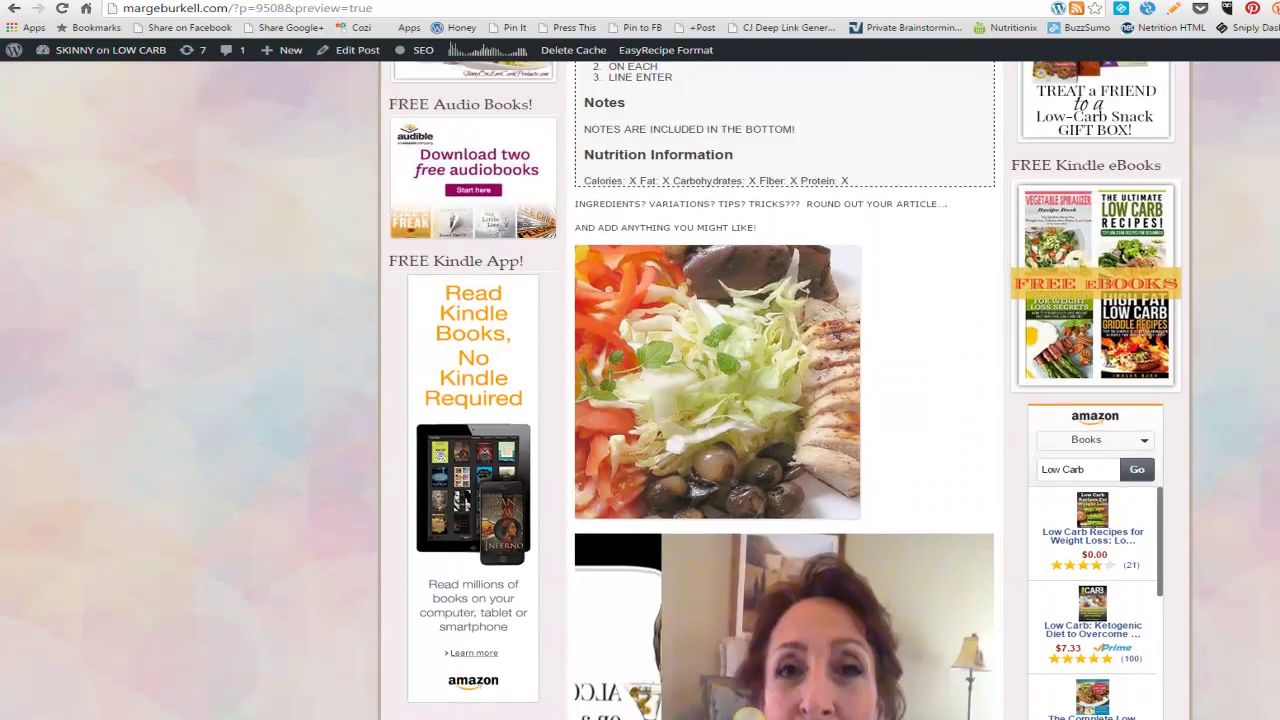
scroll(640, 390, "up", 4)
scroll(640, 390, "up", 4)
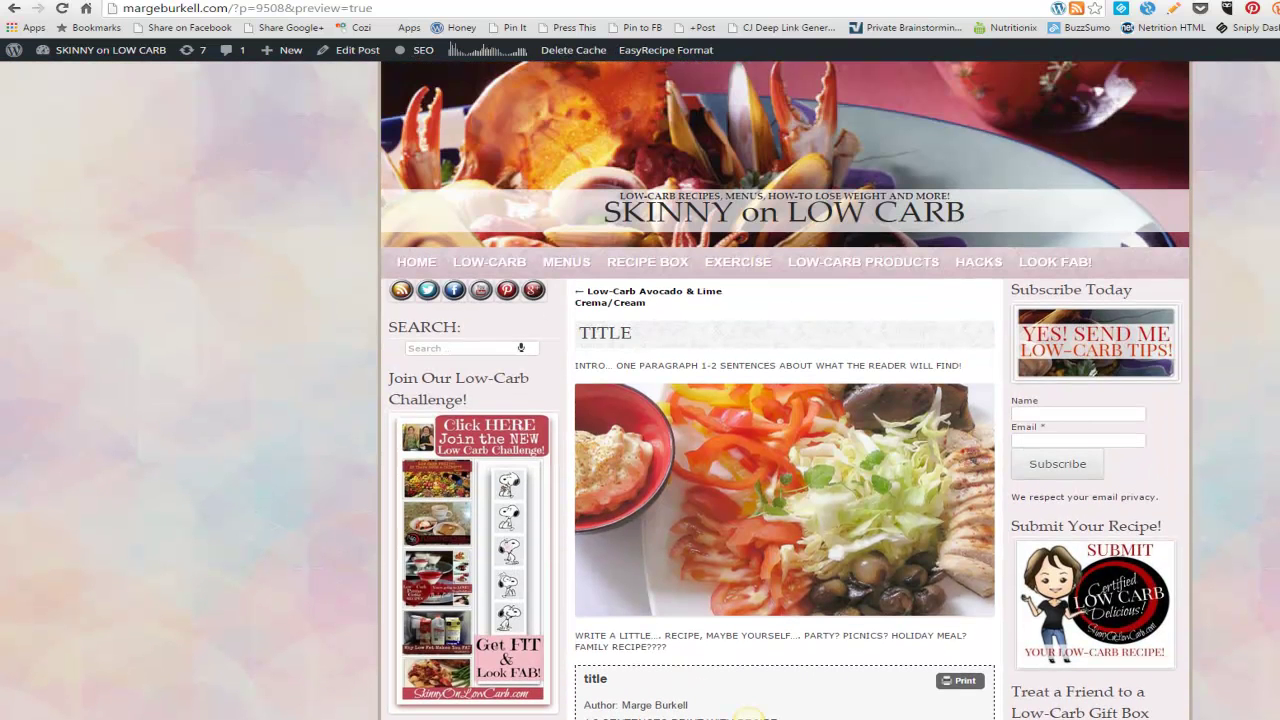
left_click(840, 1)
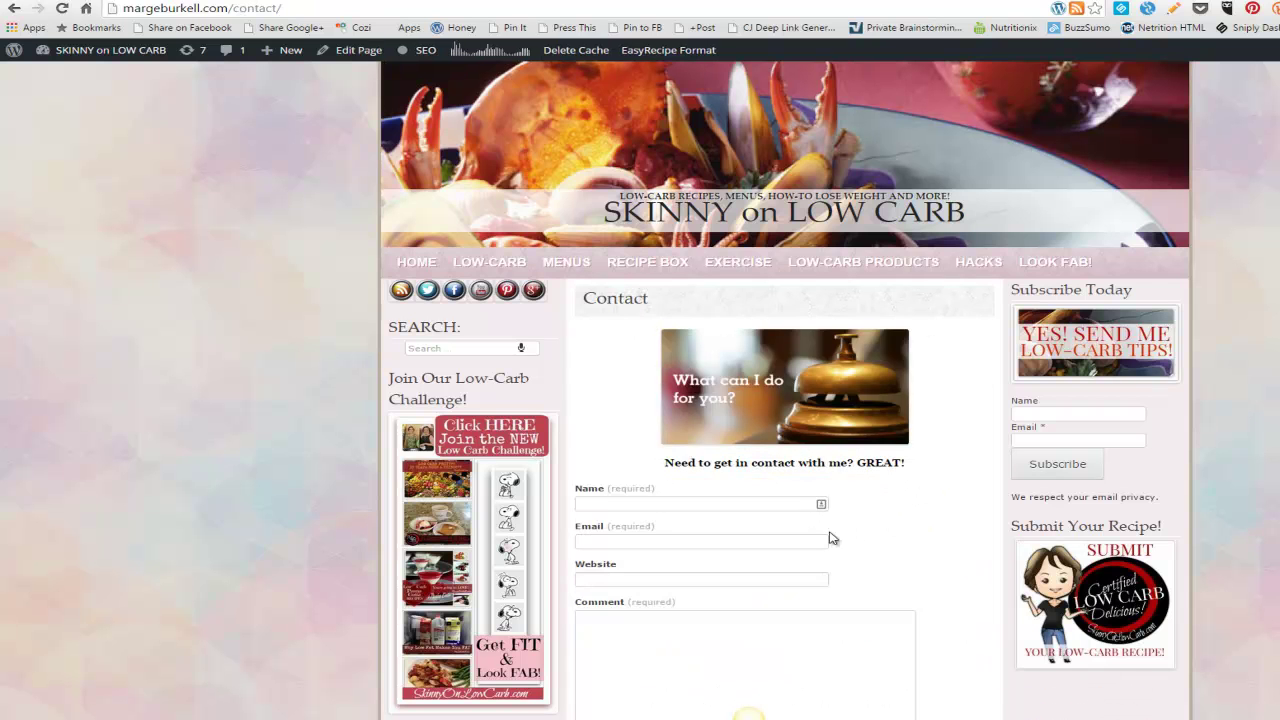